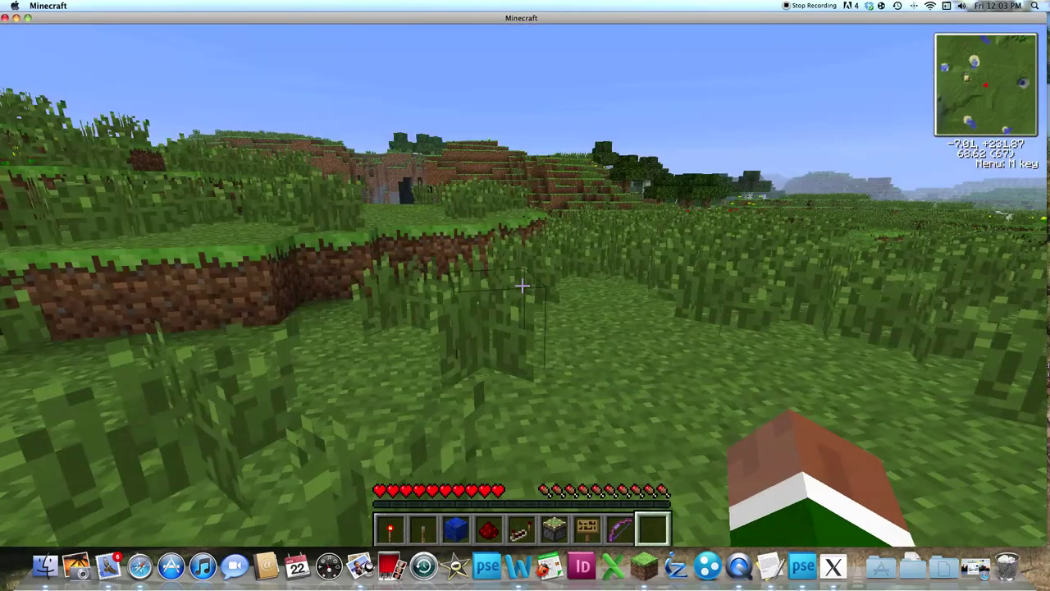
Walk across the field to the front of the sandstone house
key(w)
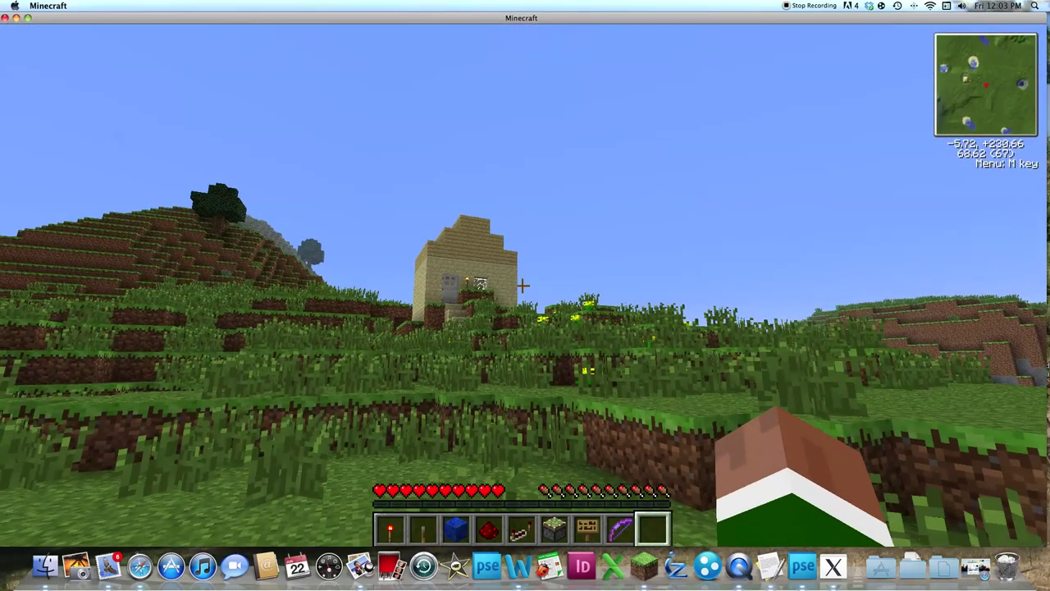
key(w)
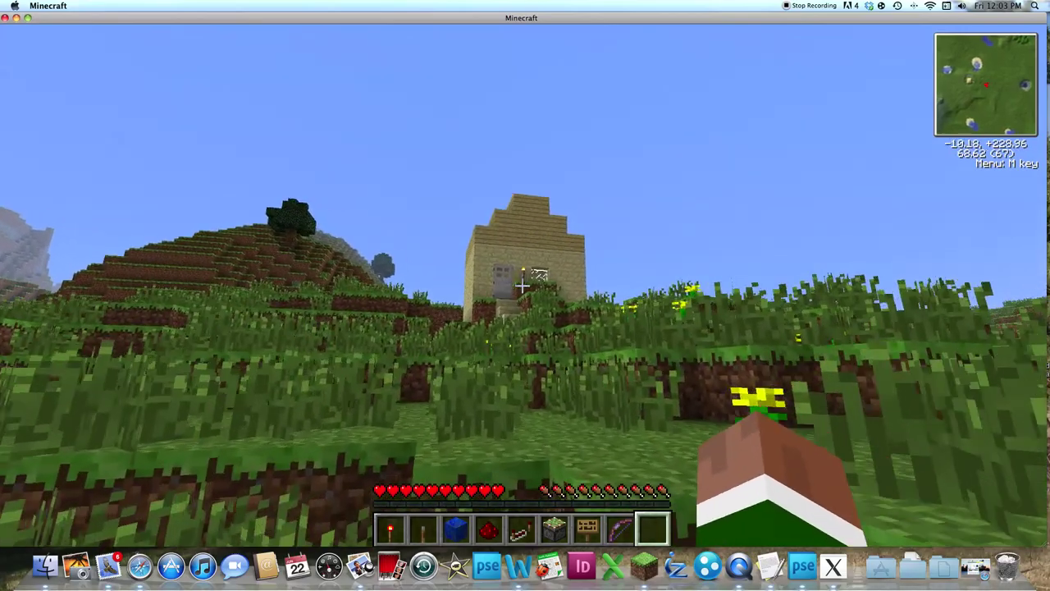
key(w)
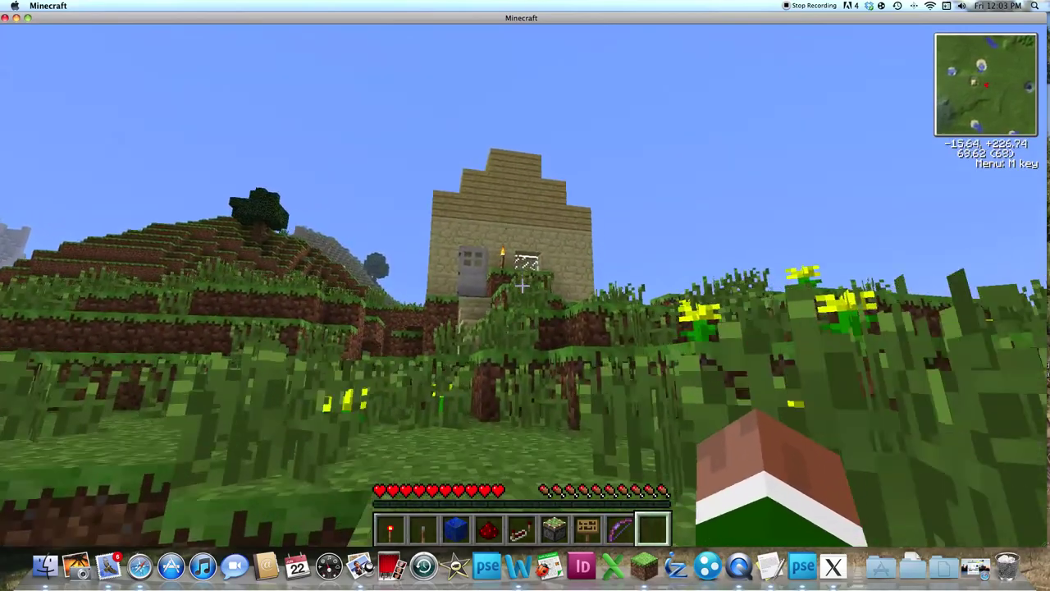
key(w)
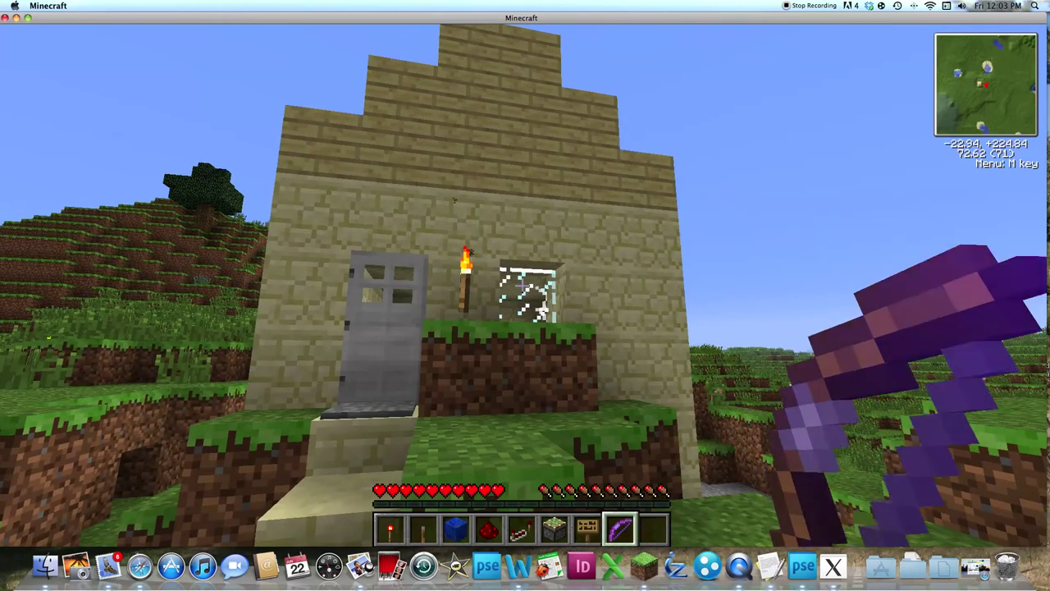
key(w)
Draw the bow and shoot an arrow at the house's glass window
right_click(525, 287)
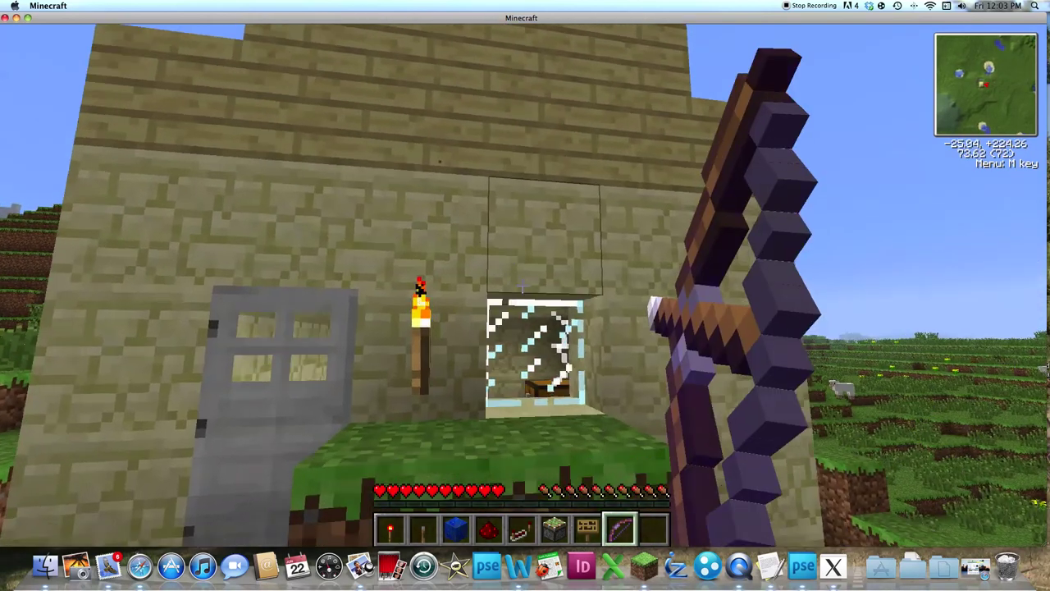
key(w)
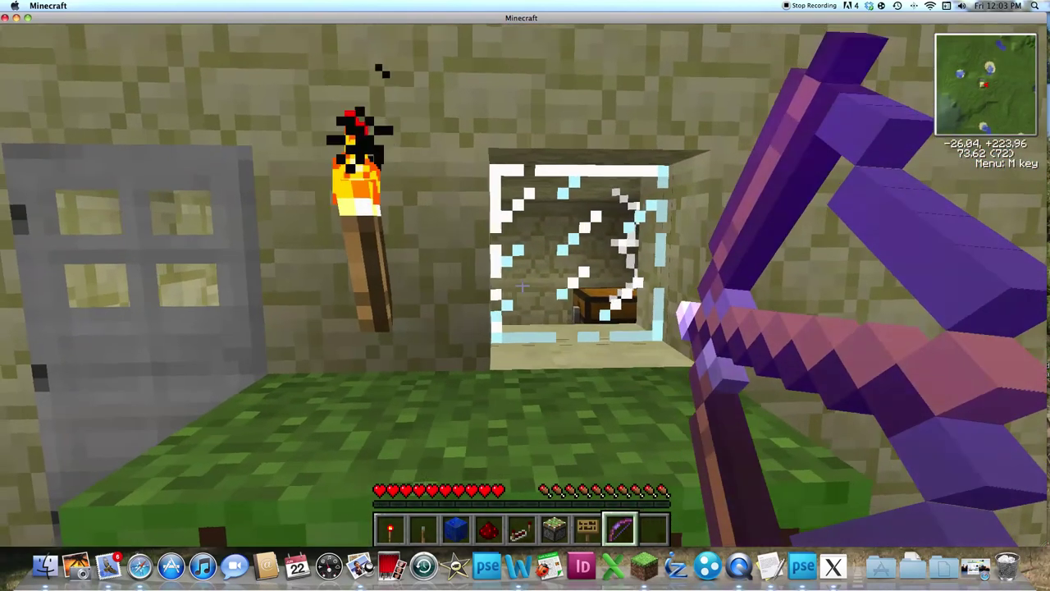
key(w)
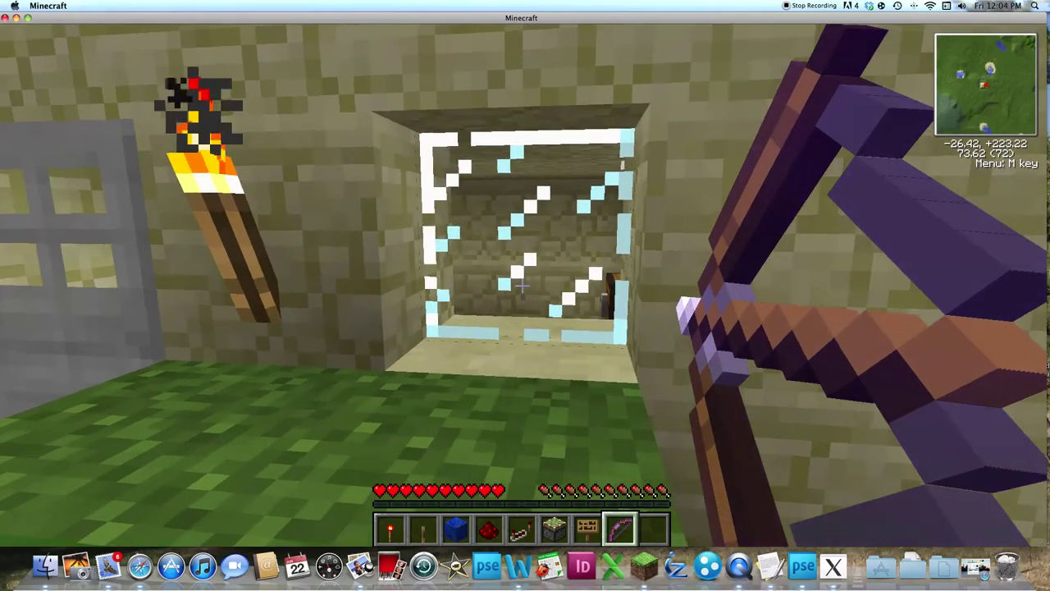
right_click(525, 287)
Enter through the iron door and fall through the hidden floor to death
key(w)
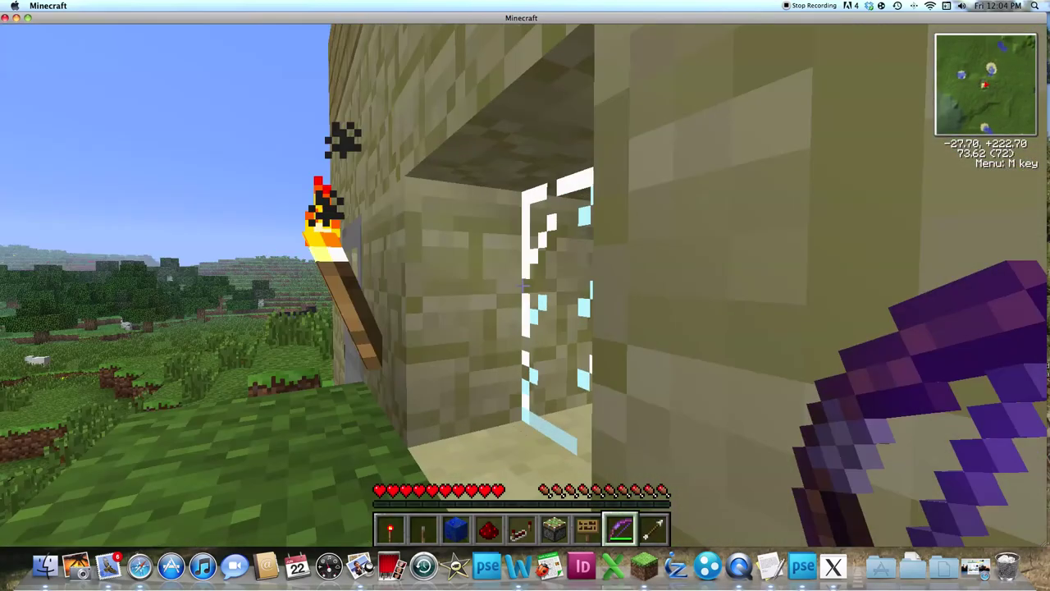
key(w)
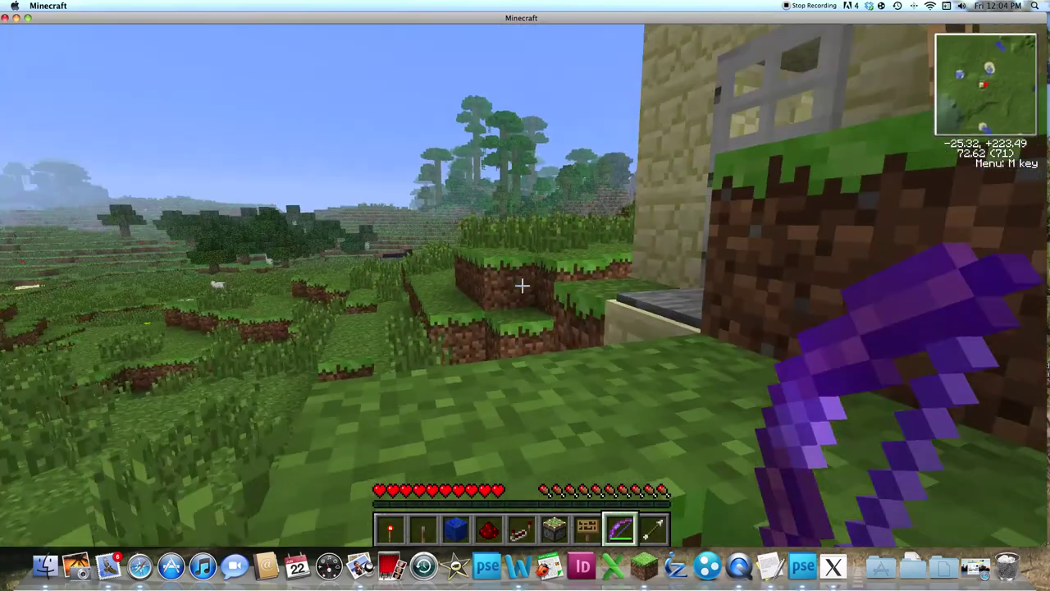
key(w)
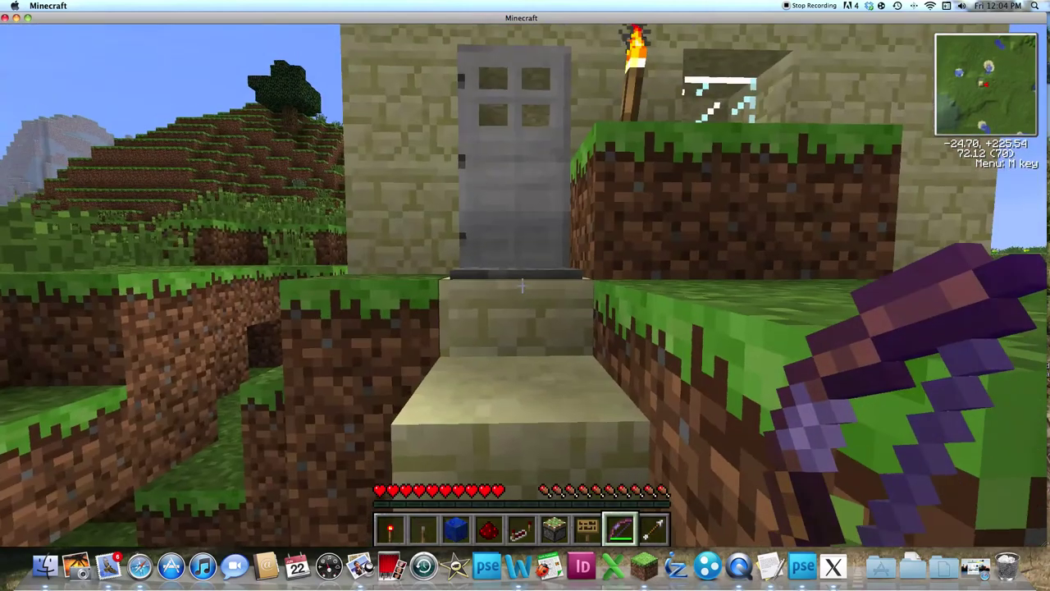
key(w)
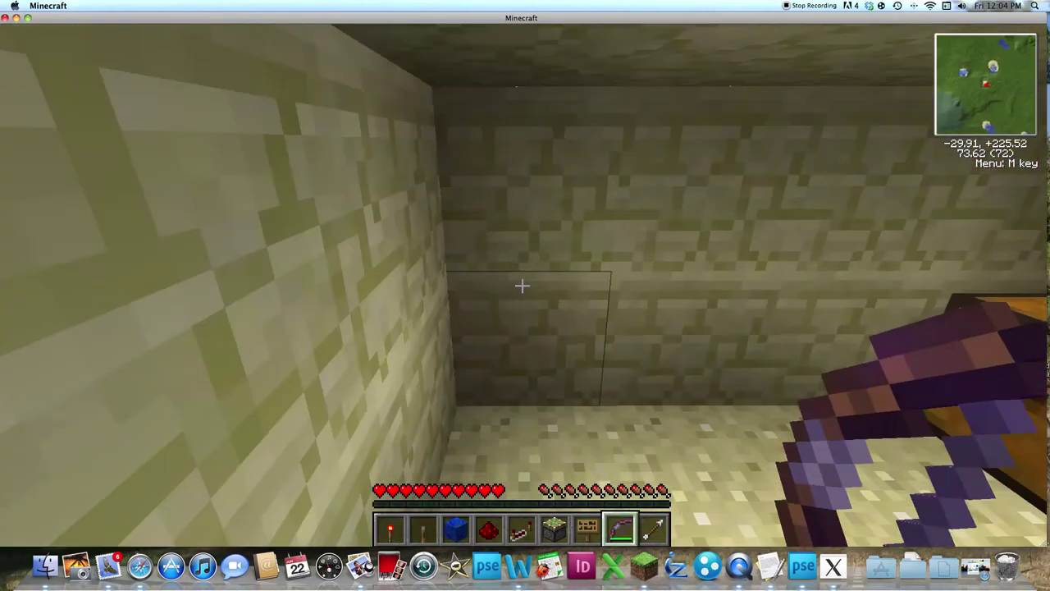
key(w)
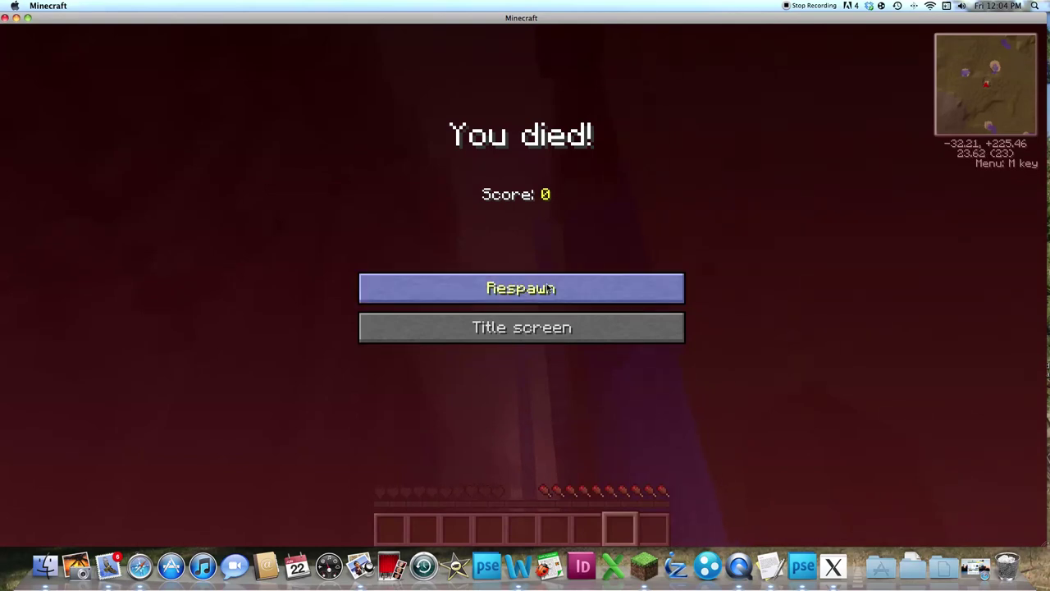
Respawn and walk forward across the grassy field
click(549, 289)
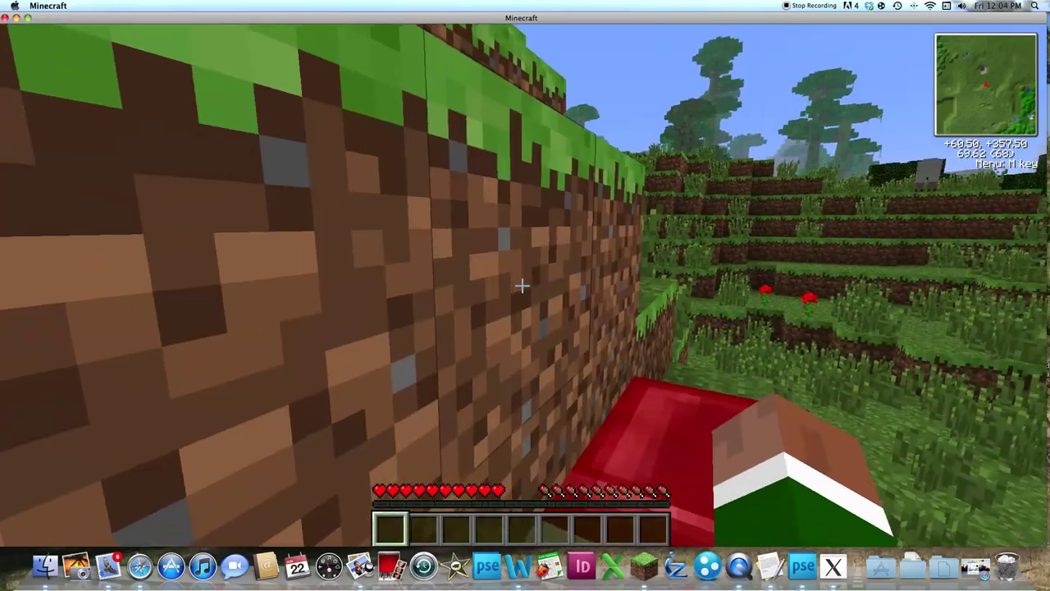
key(w)
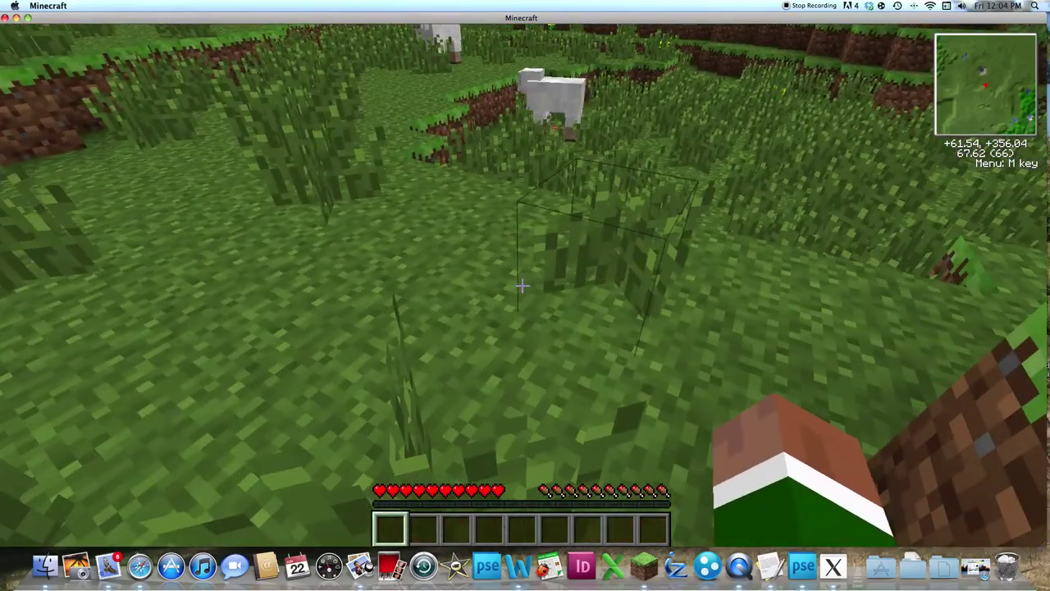
key(w)
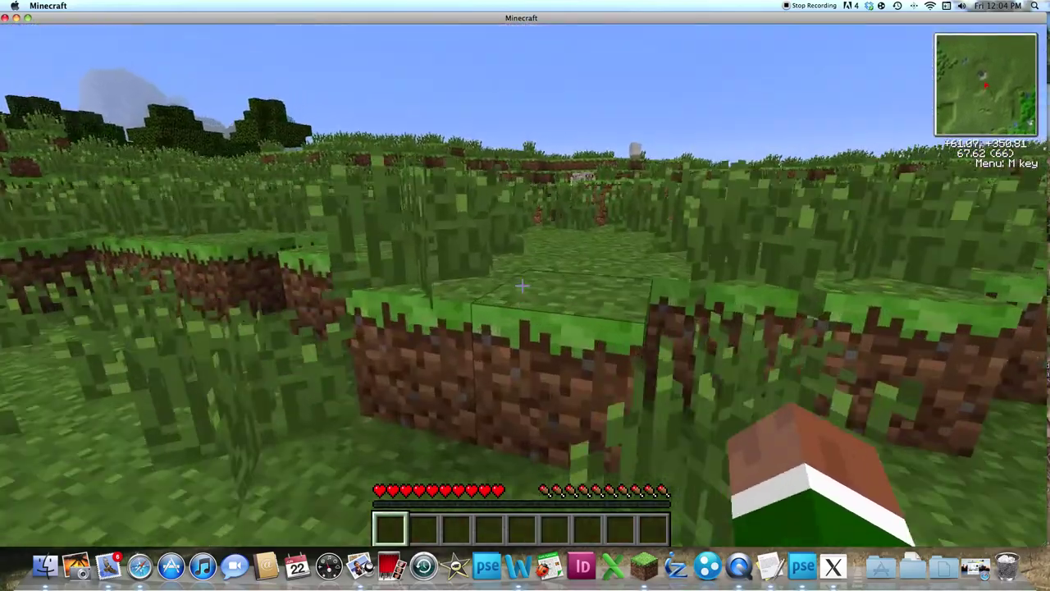
Enable creative mode in TooManyItems and stock the hotbar with block stacks
key(e)
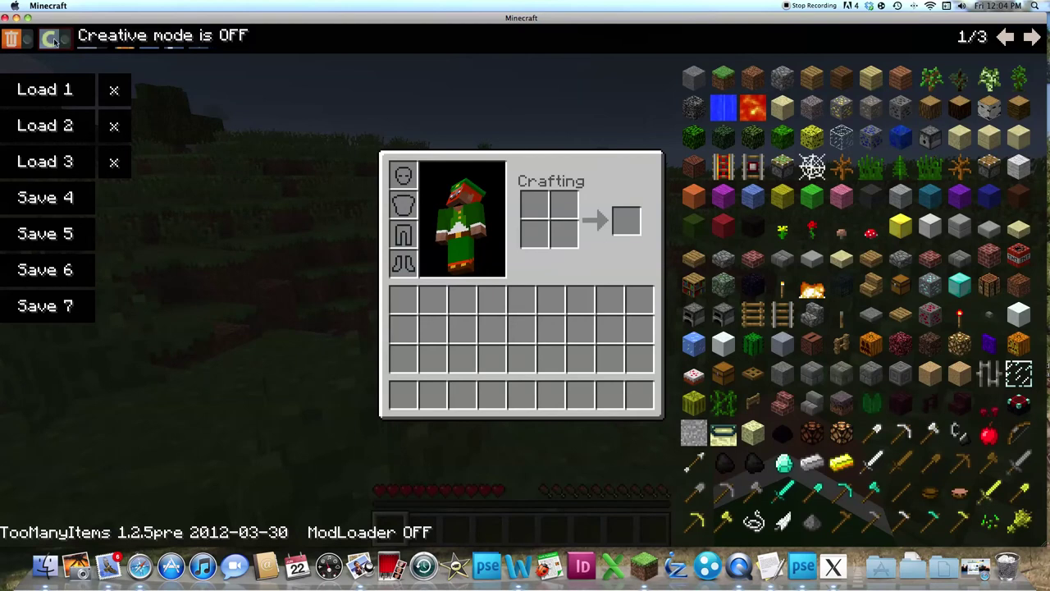
click(54, 41)
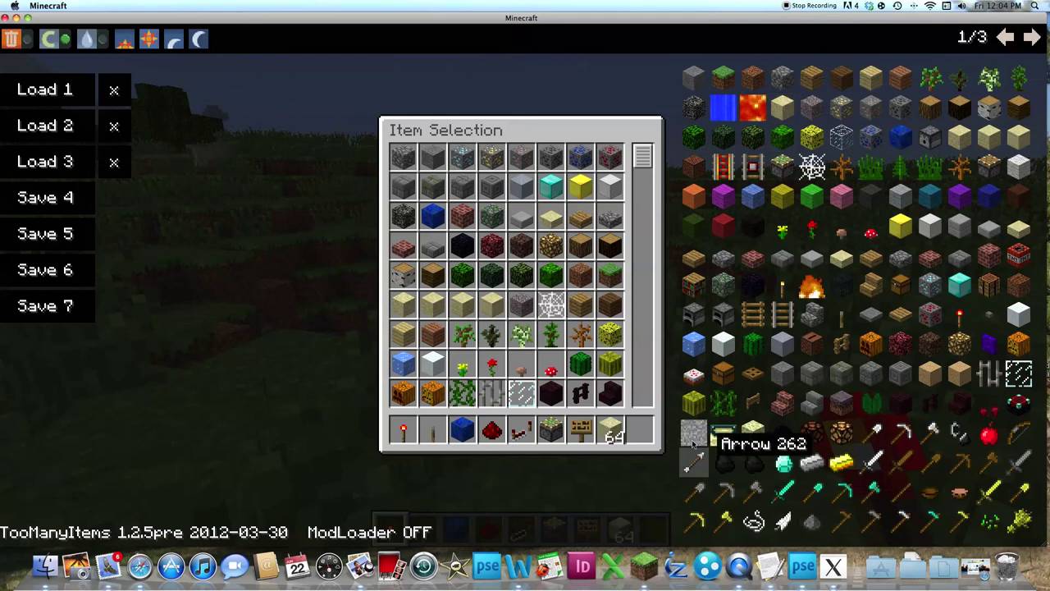
key(e)
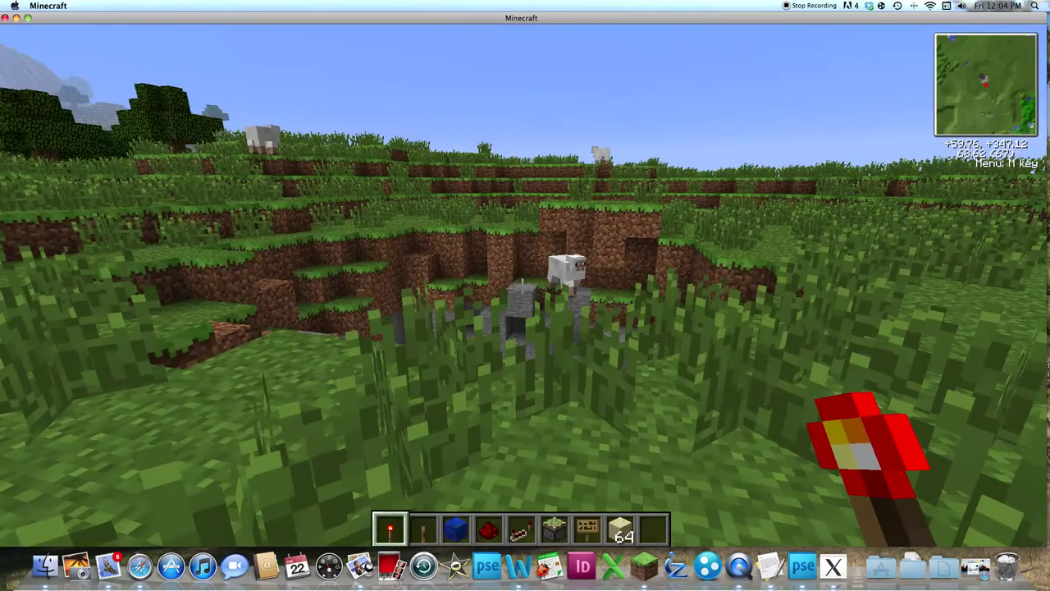
key(e)
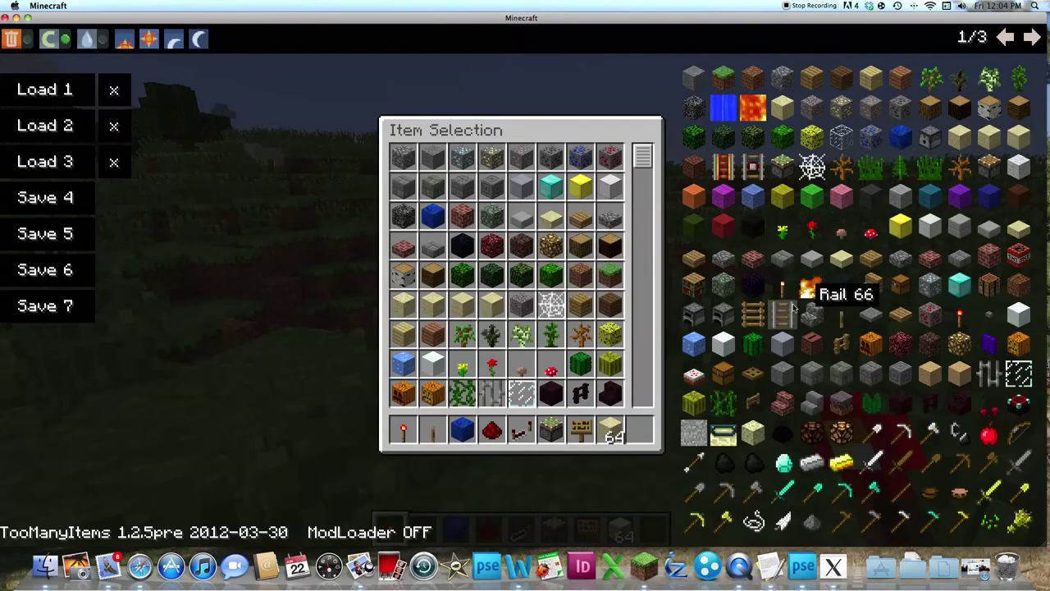
key(e)
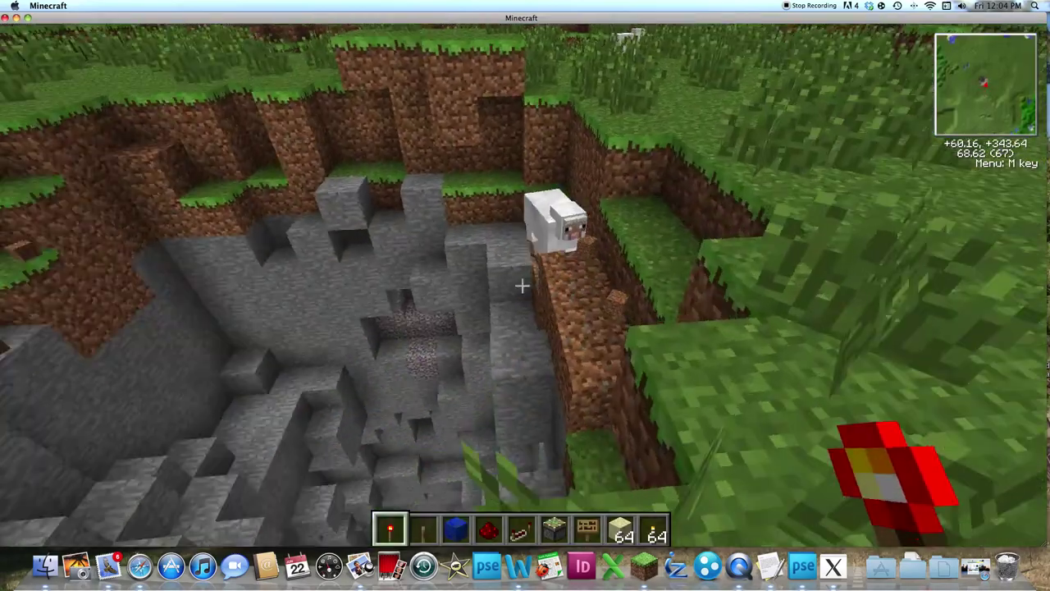
Walk to the stone pit, look down into it and move along its edge
key(w)
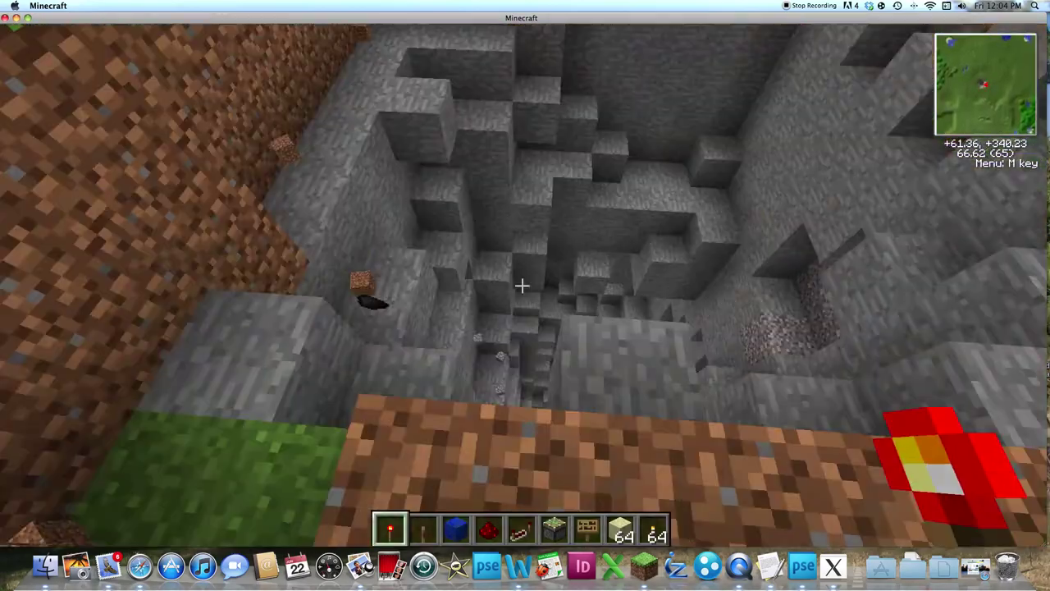
key(space)
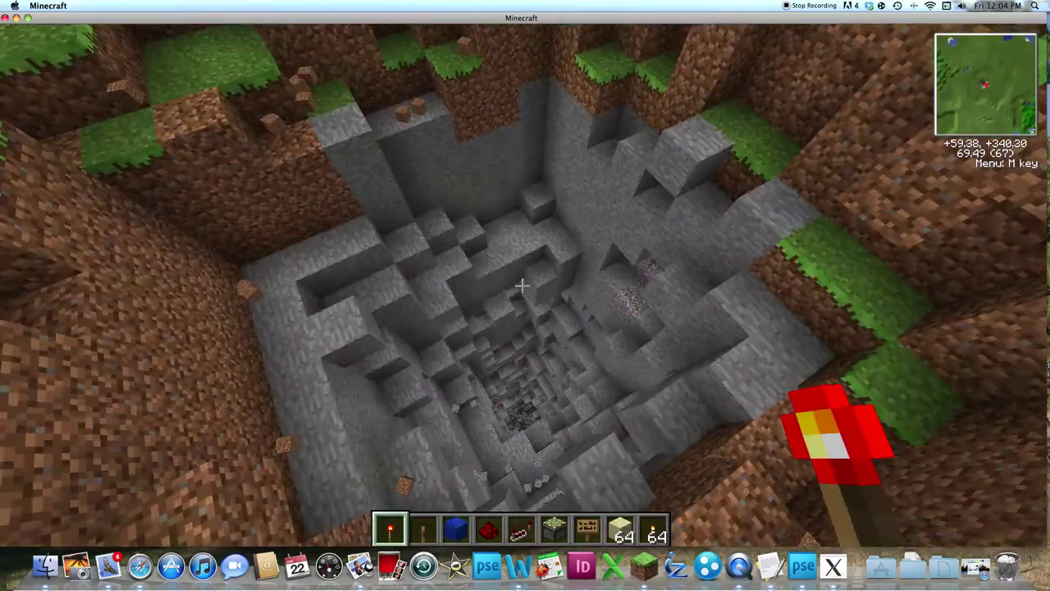
key(w)
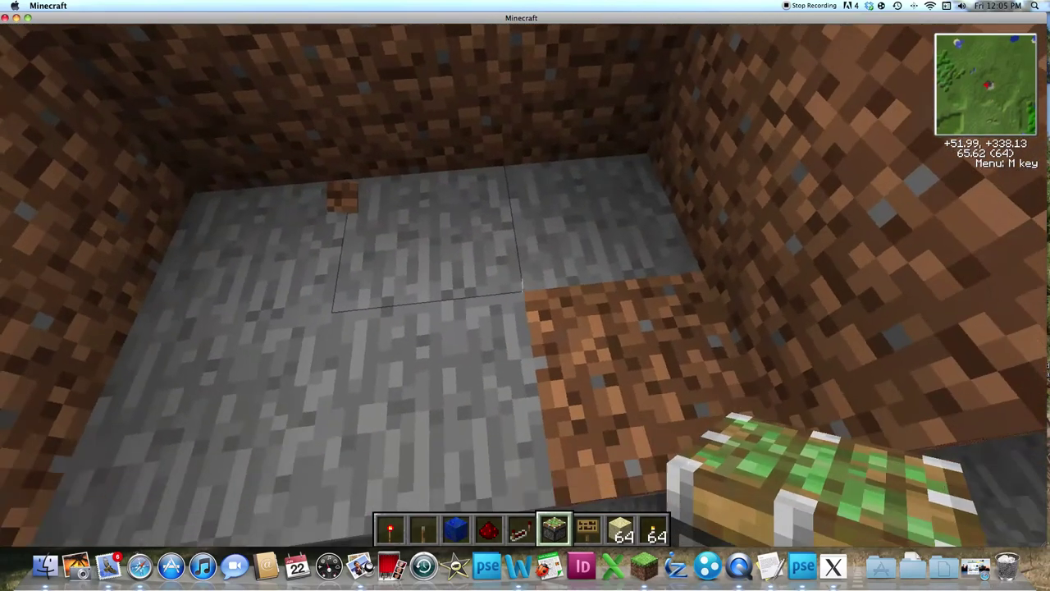
Drop into the hole, climb back out, and approach the piston spot
key(w)
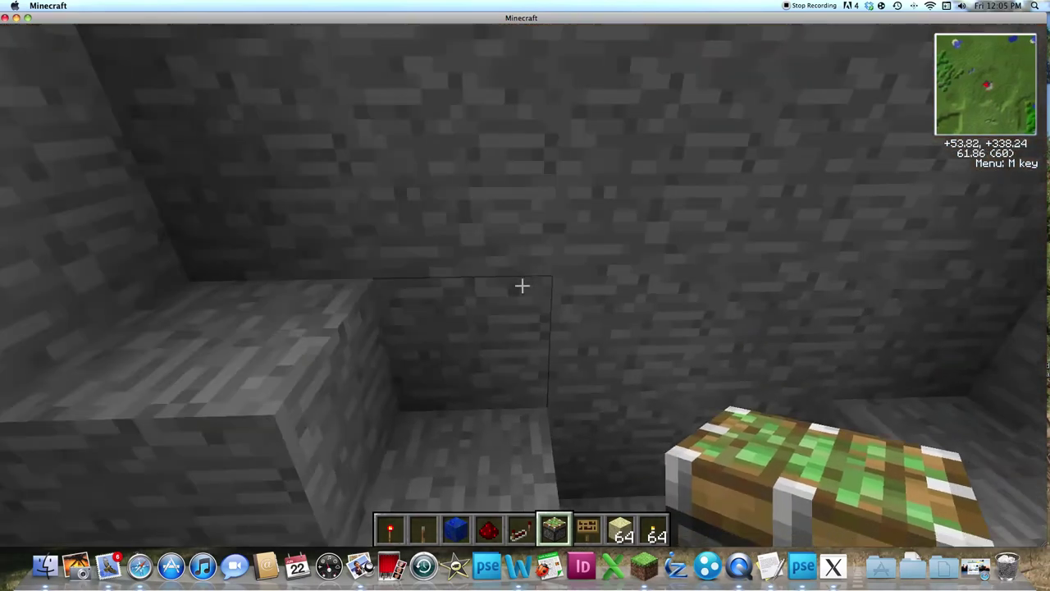
key(space)
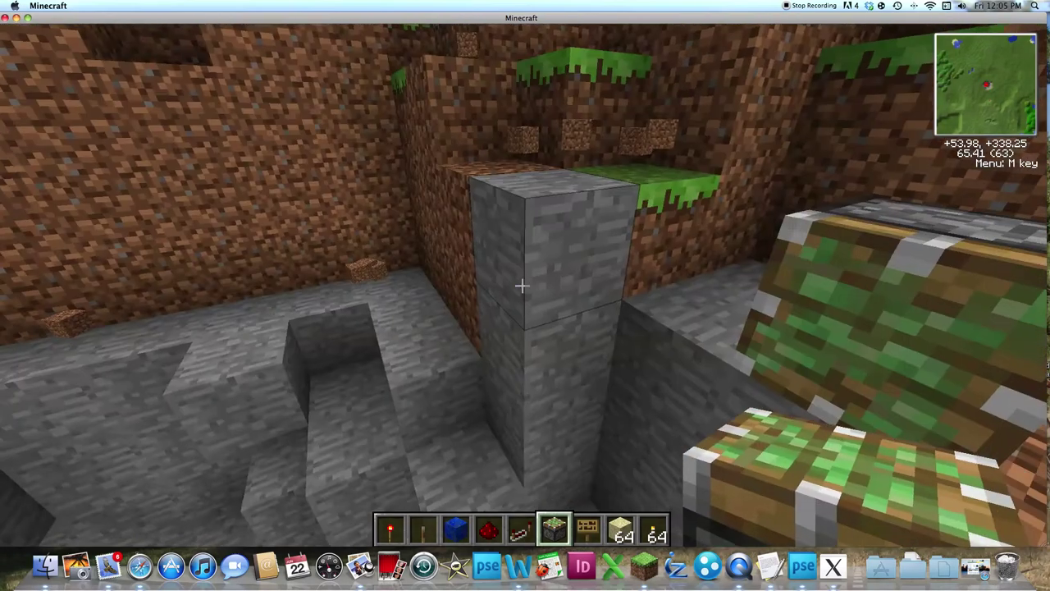
key(w)
key(space)
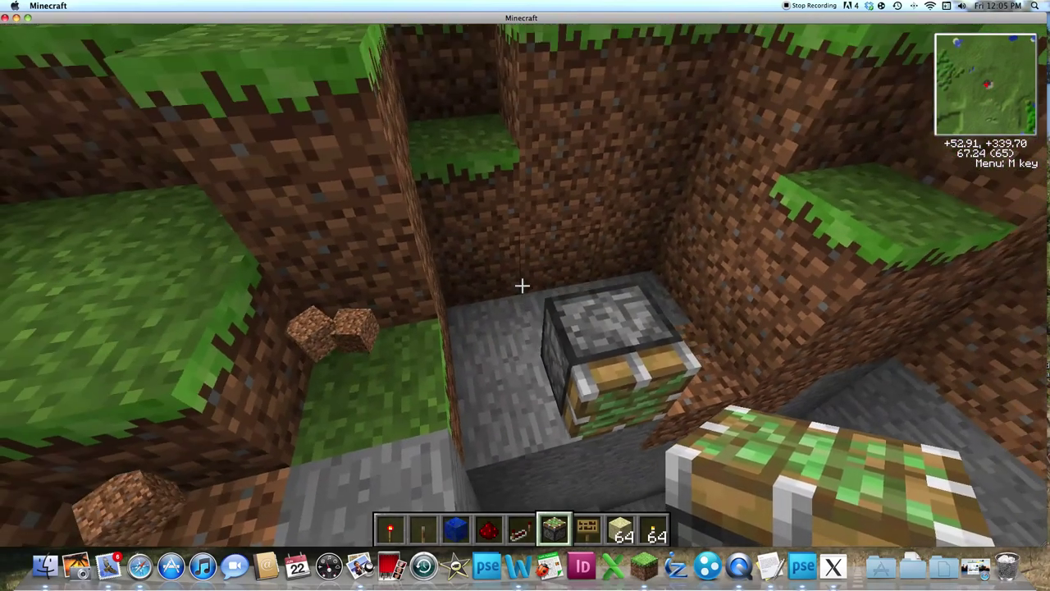
key(1)
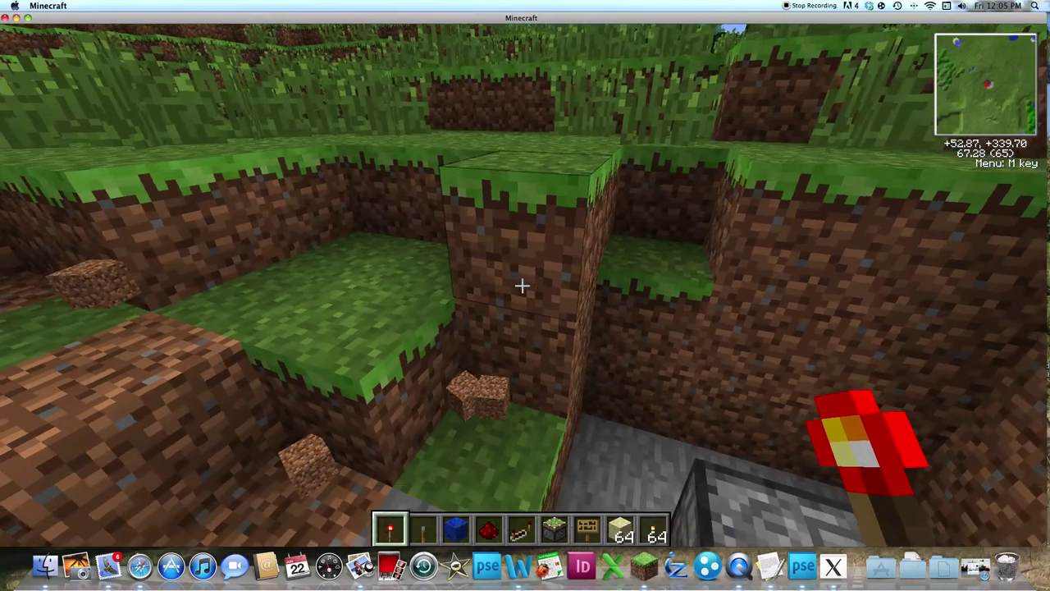
key(w)
key(w)
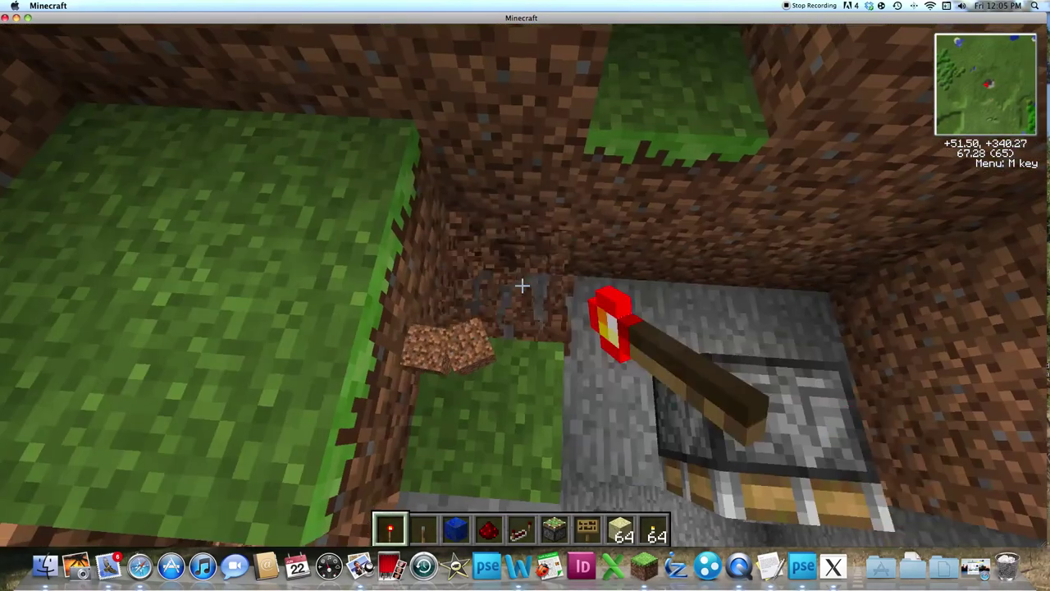
Place a lapis block with a redstone torch on the dirt wall, then break it
key(3)
scroll(521, 285, down, 1)
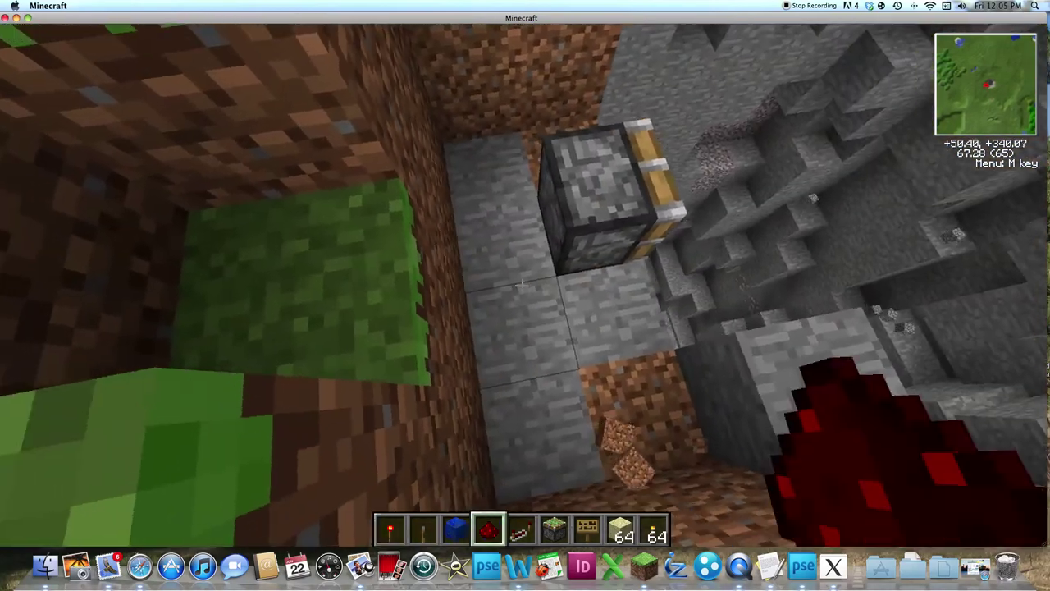
scroll(521, 285, up, 1)
right_click(522, 284)
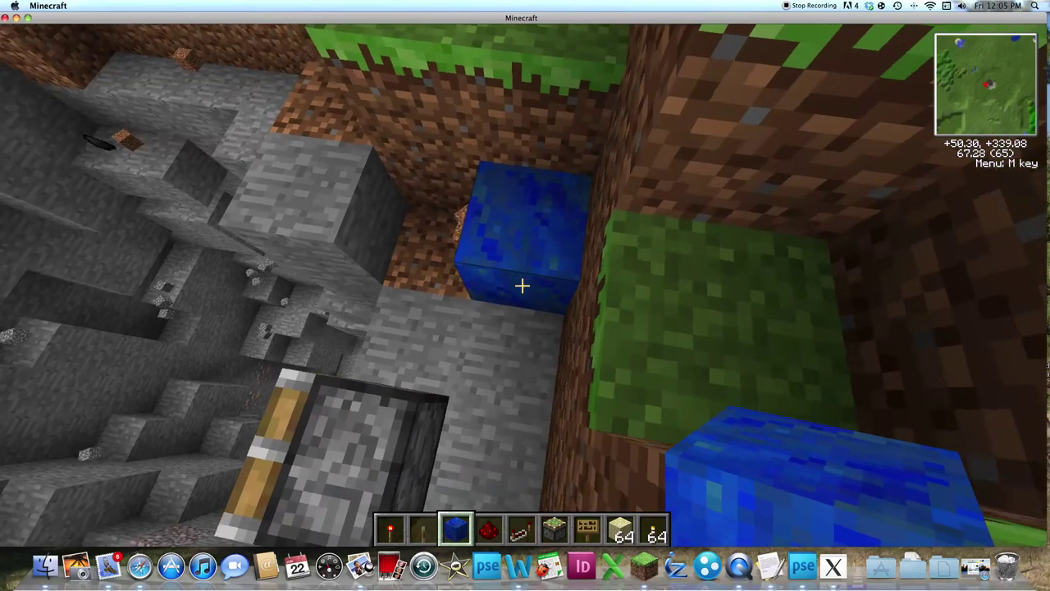
key(1)
right_click(521, 285)
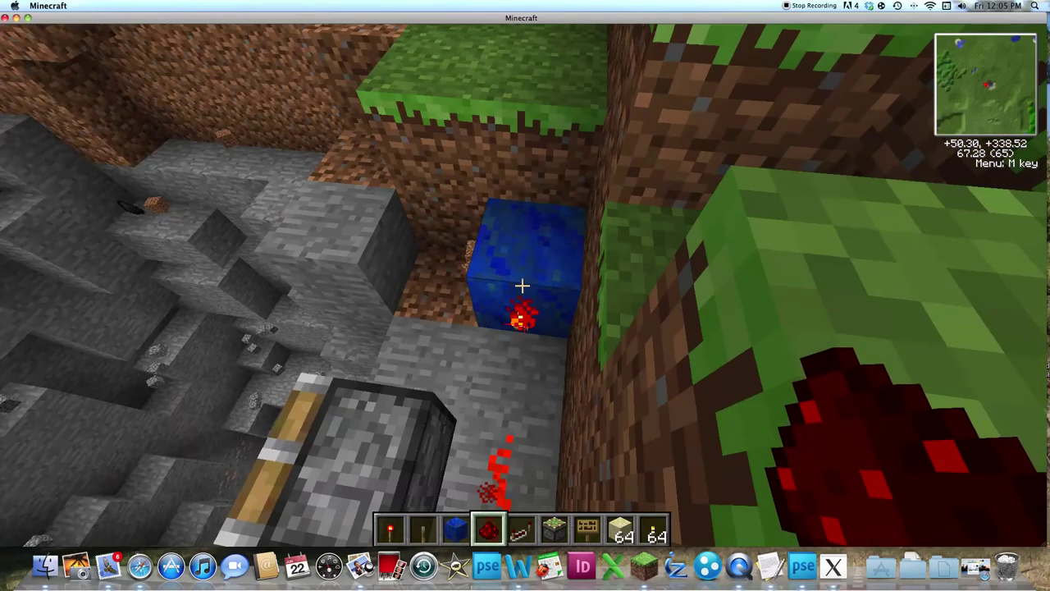
click(522, 285)
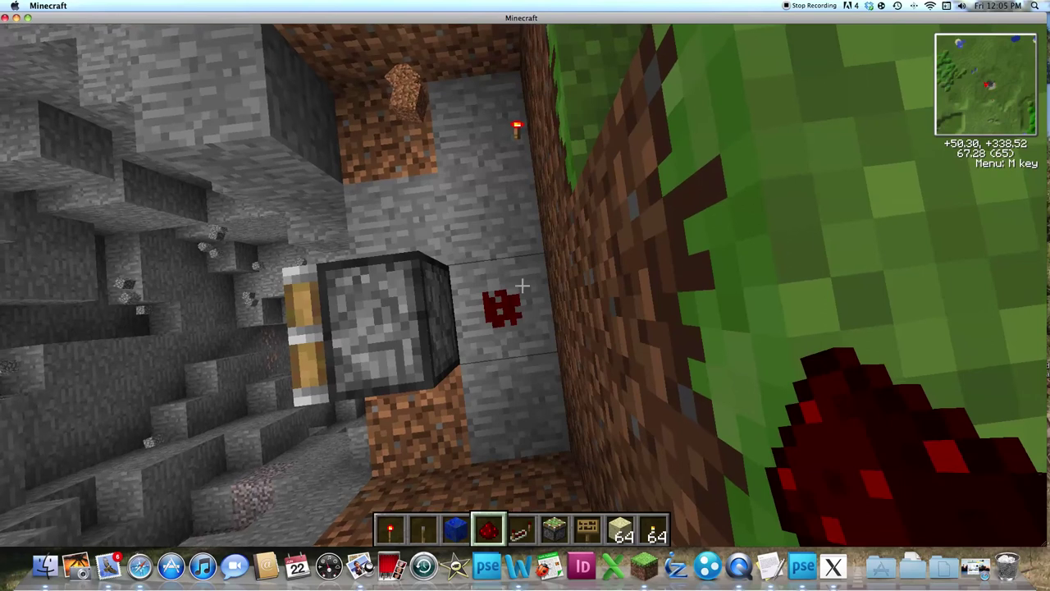
key(3)
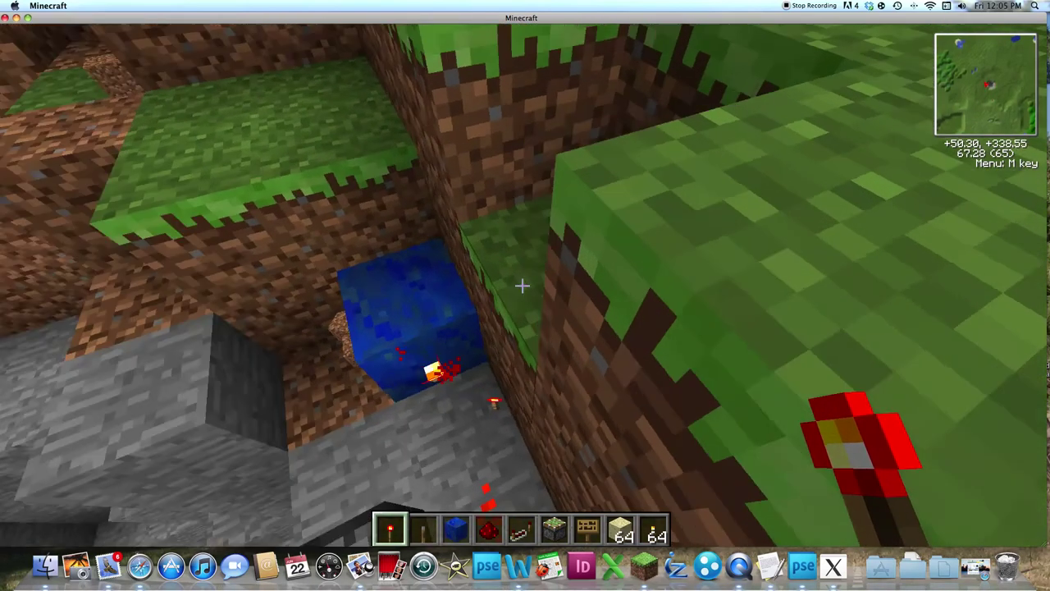
Clear dirt from the pit floor and lay redstone dust toward the piston
click(522, 285)
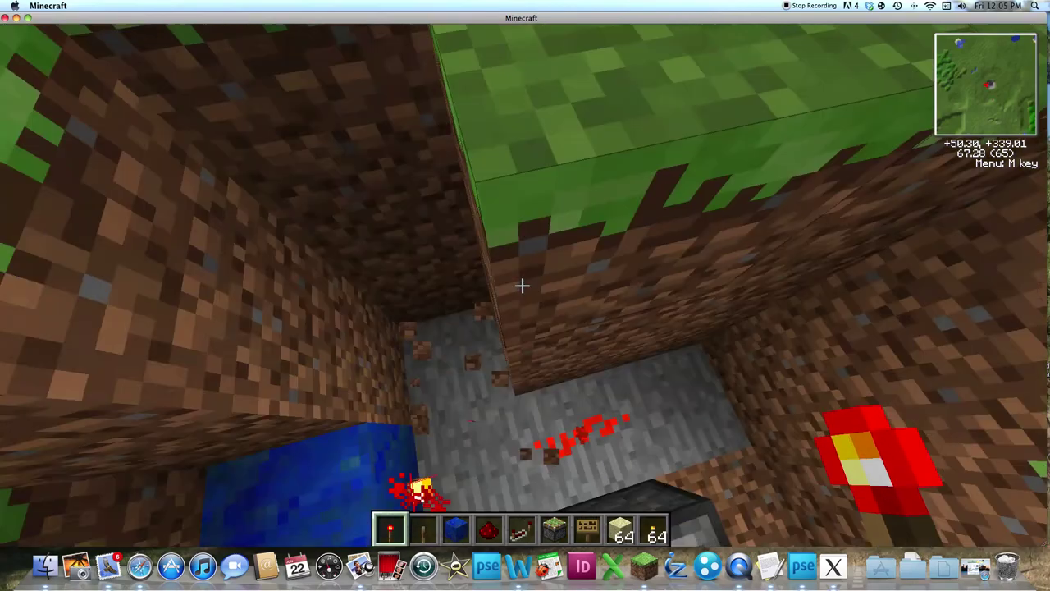
click(522, 285)
click(521, 284)
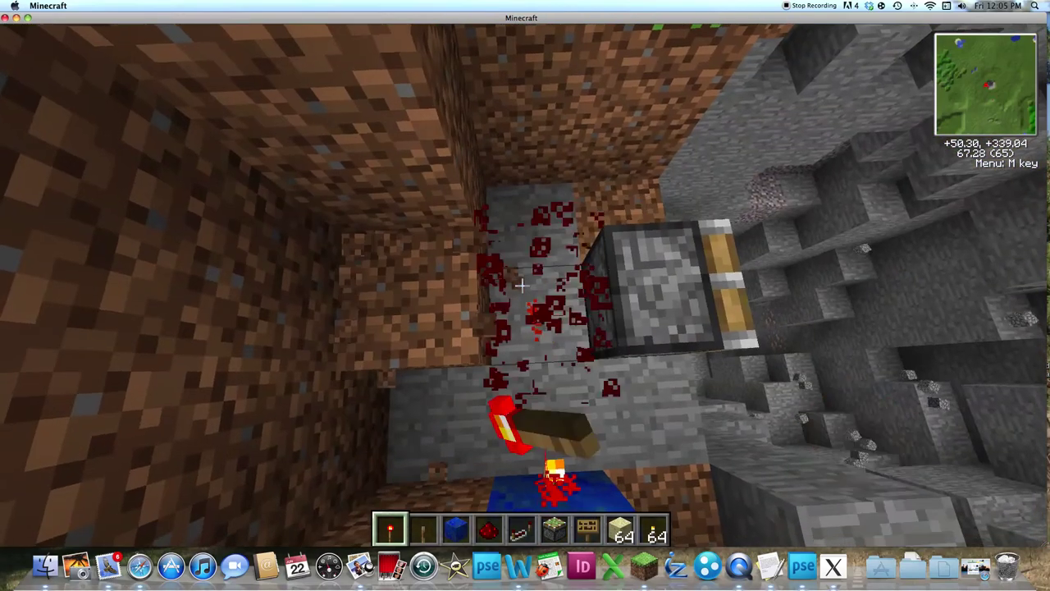
click(522, 285)
key(3)
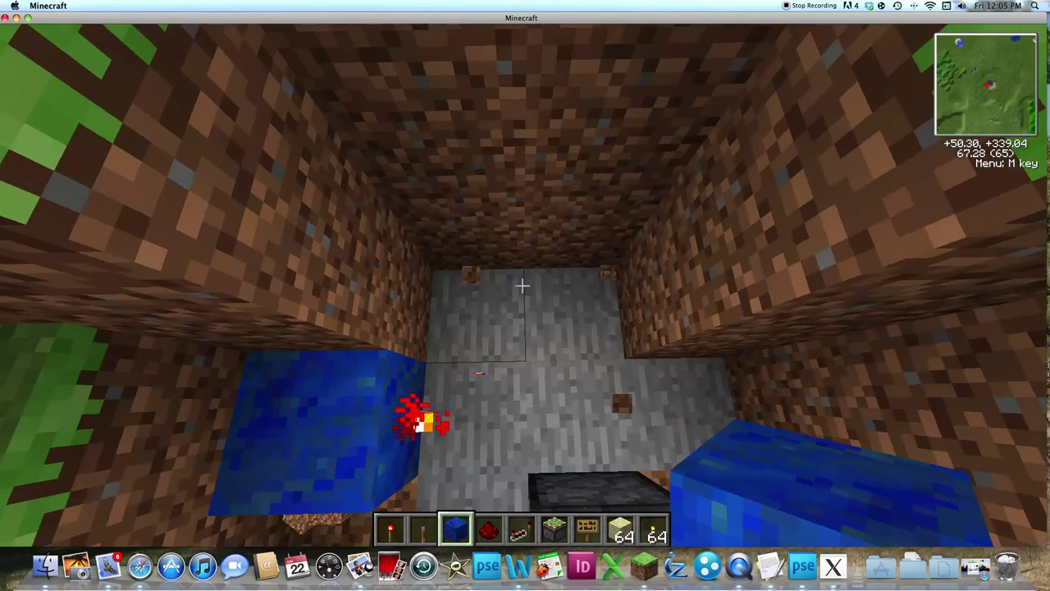
key(4)
right_click(522, 285)
right_click(522, 285)
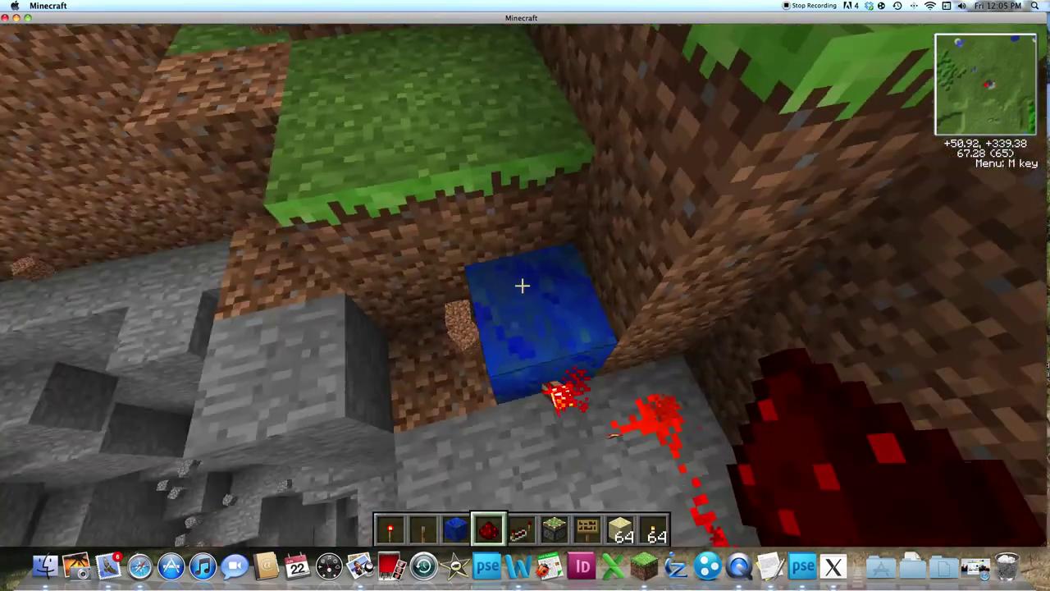
Break the lapis block, remove stray redstone dust, and dig out the overlying dirt
click(522, 285)
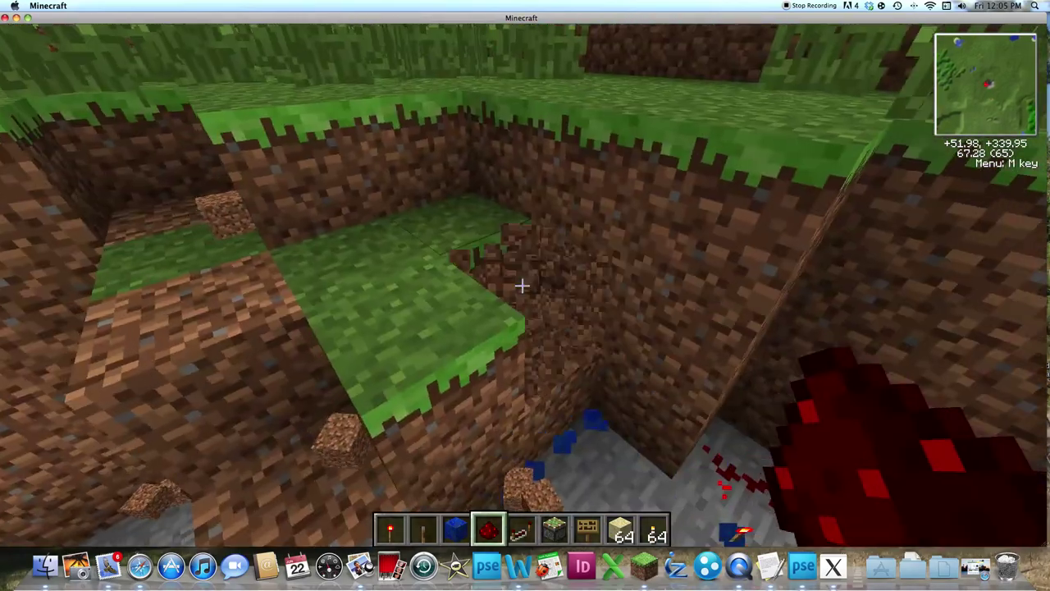
click(522, 285)
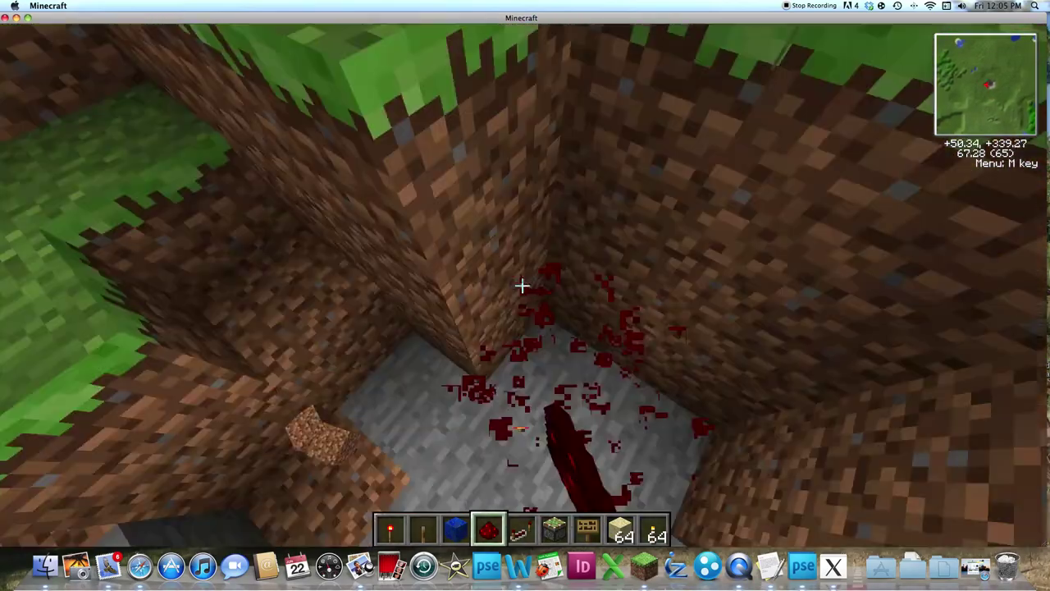
click(521, 285)
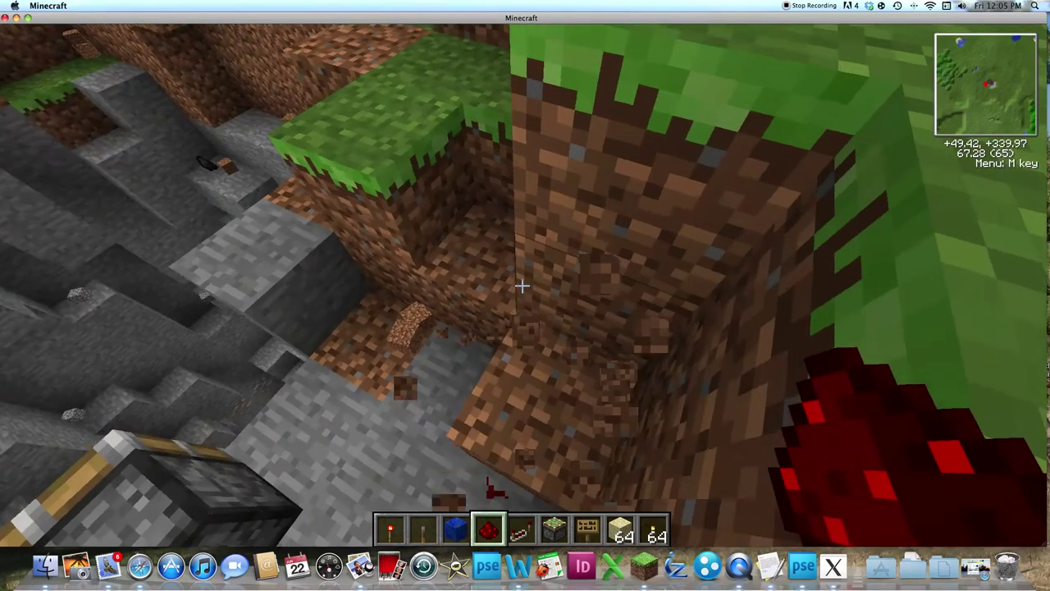
click(522, 285)
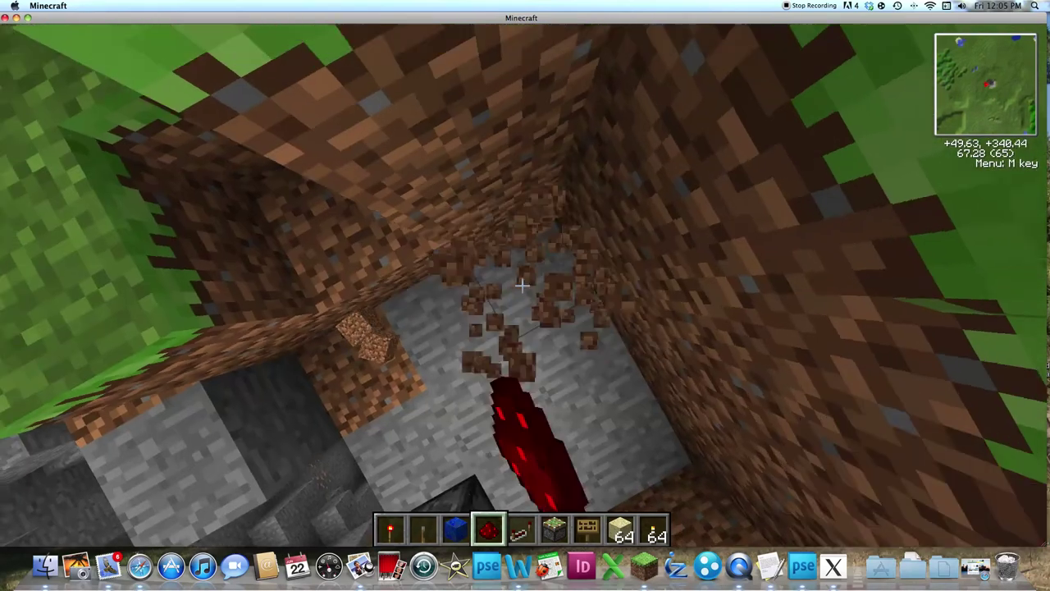
key(2)
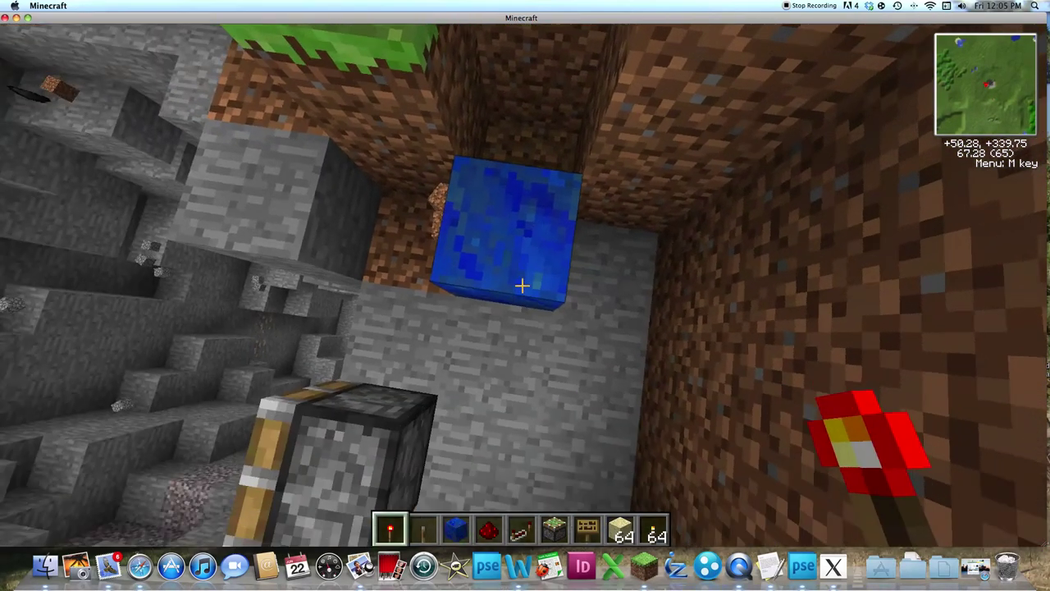
key(4)
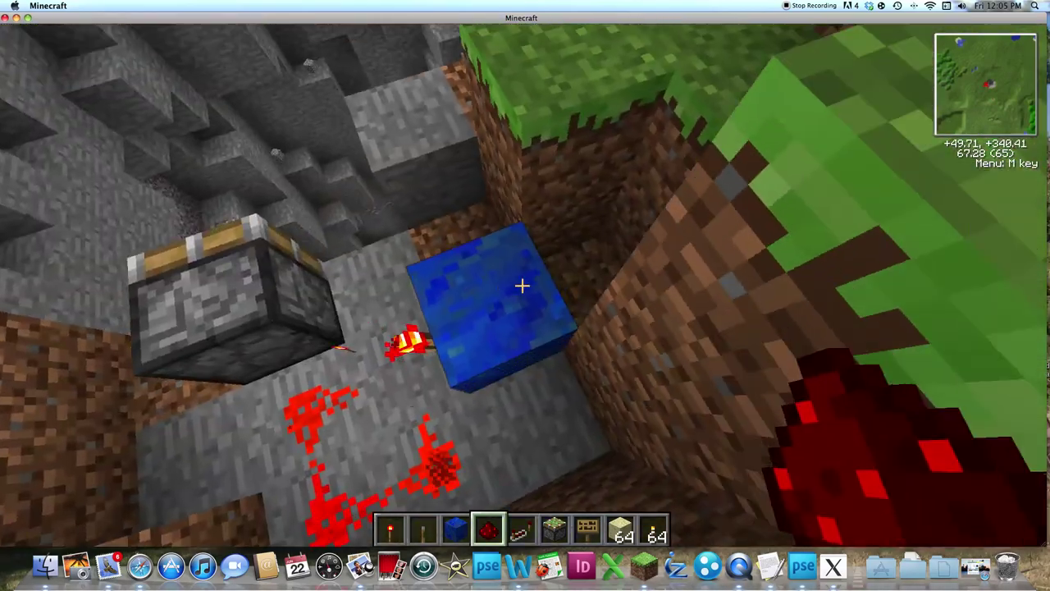
Dig out the pit edge and lay redstone dust along the trench bottom
click(522, 284)
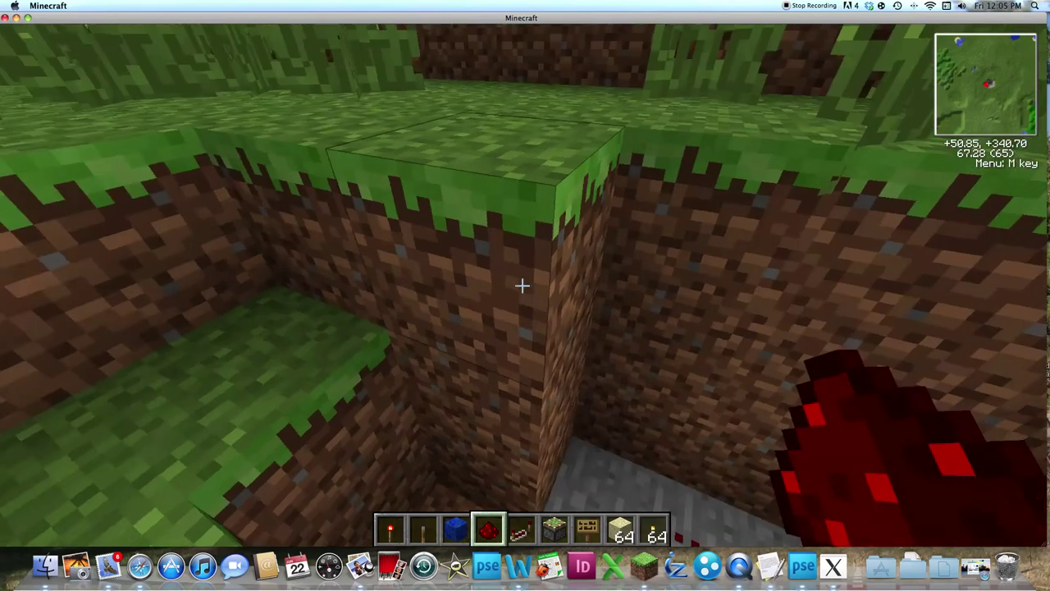
click(521, 284)
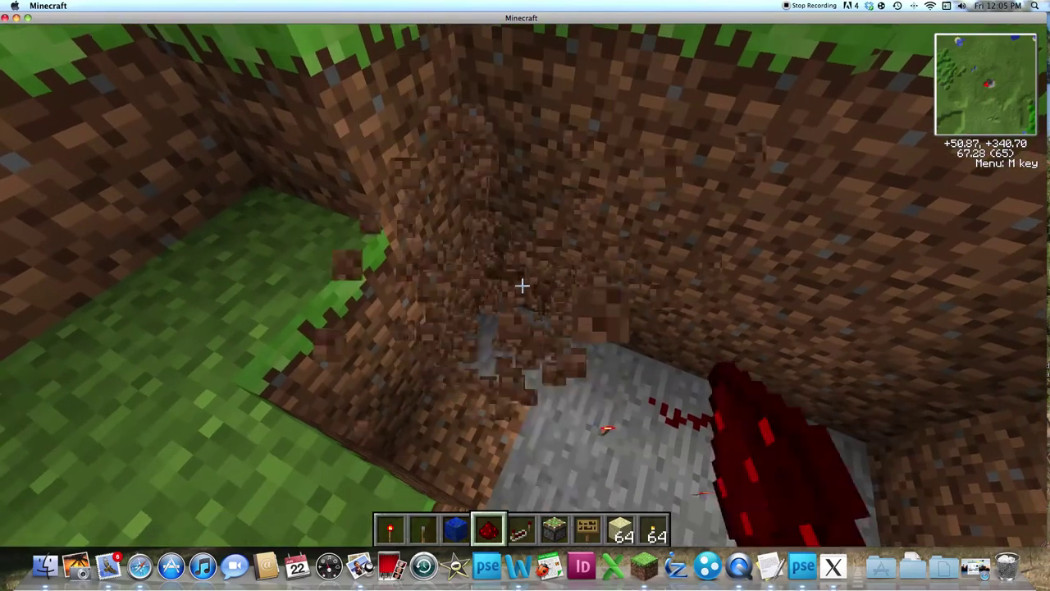
key(2)
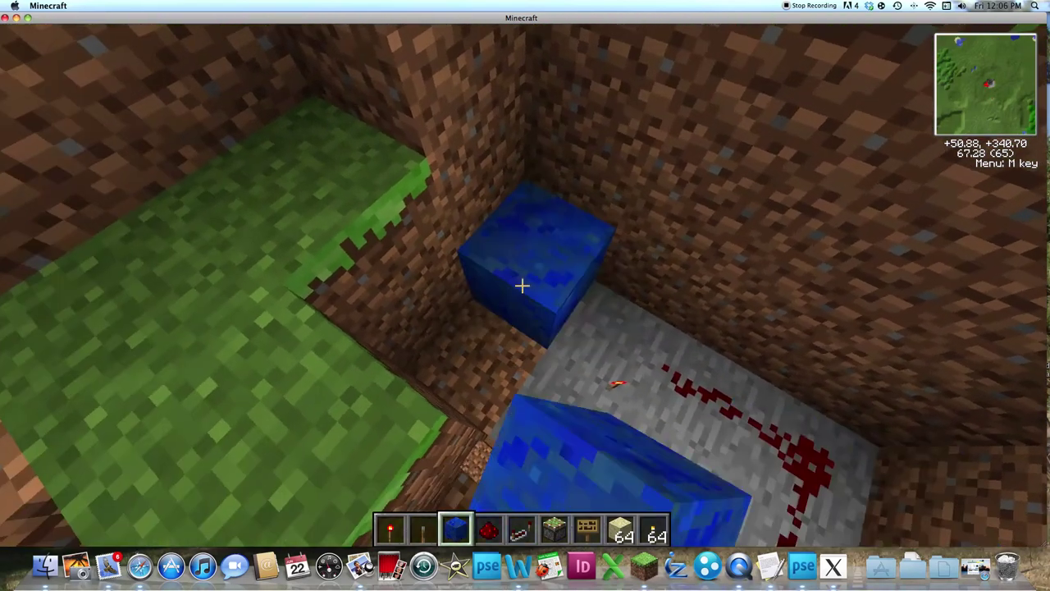
key(1)
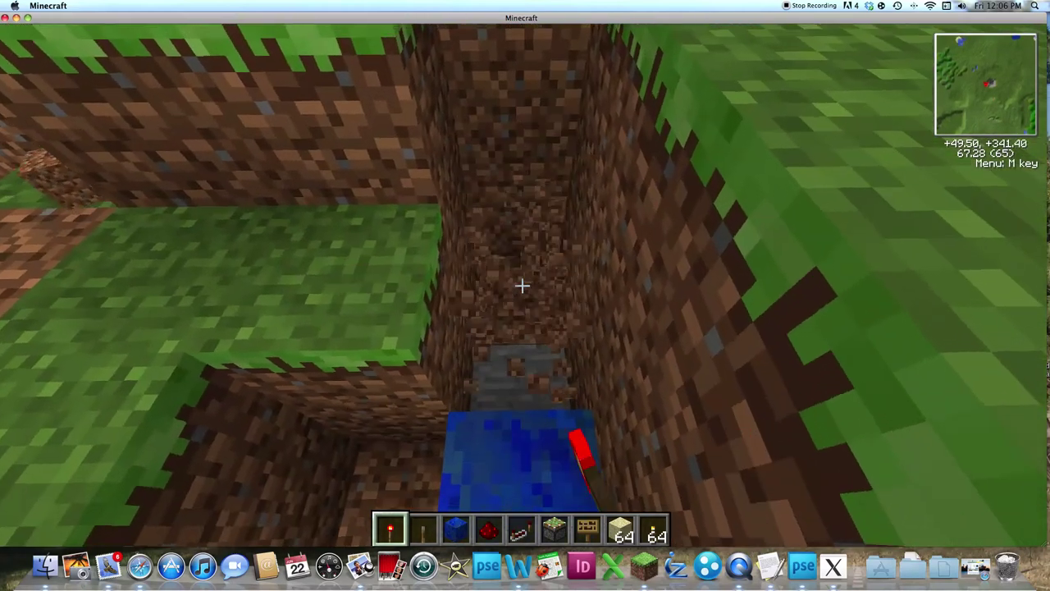
right_click(522, 284)
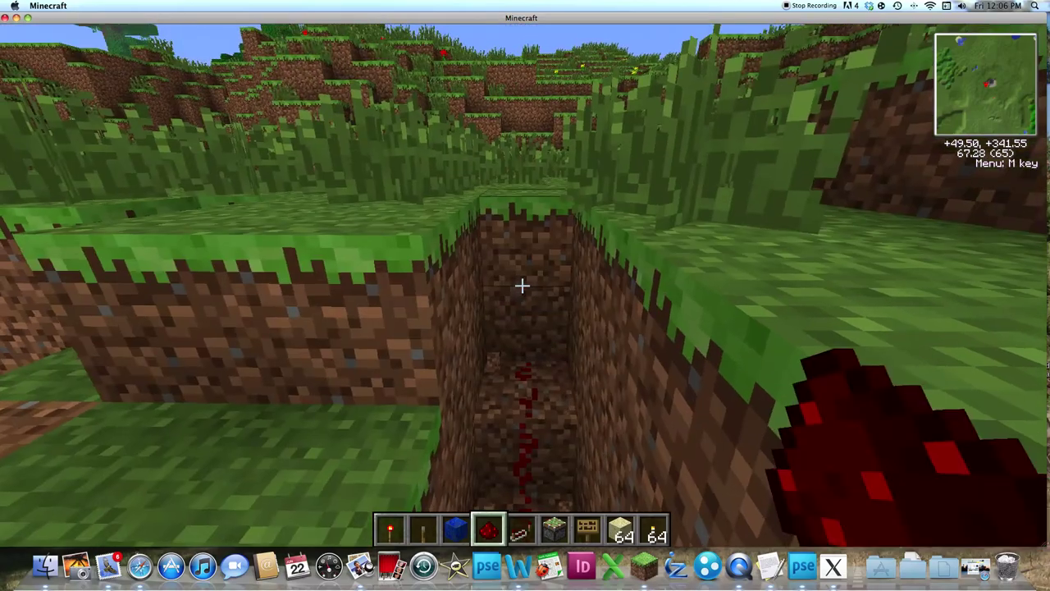
right_click(522, 284)
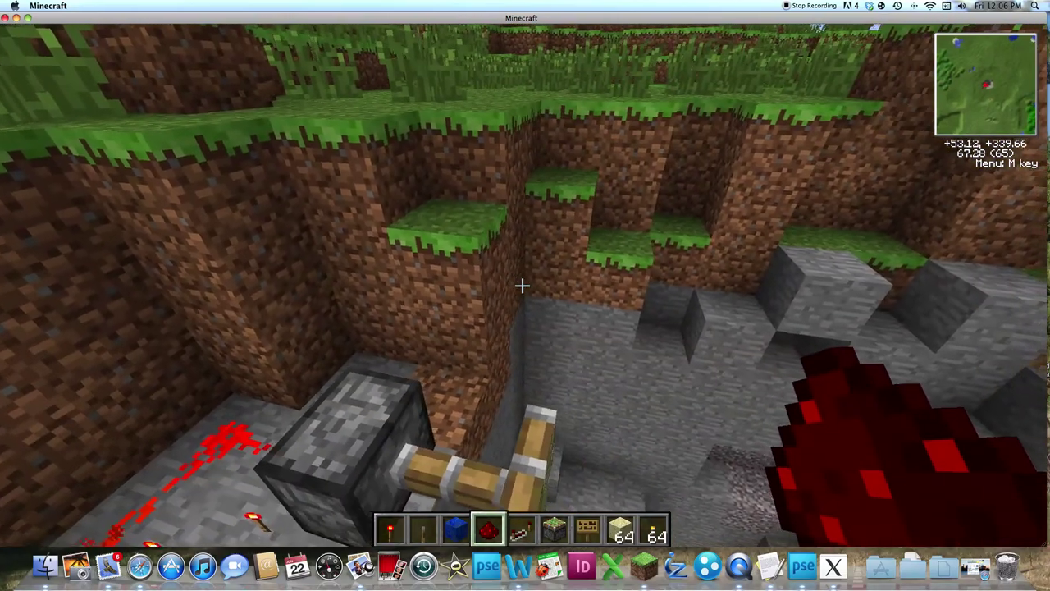
scroll(521, 285, down, 3)
scroll(522, 284, down, 1)
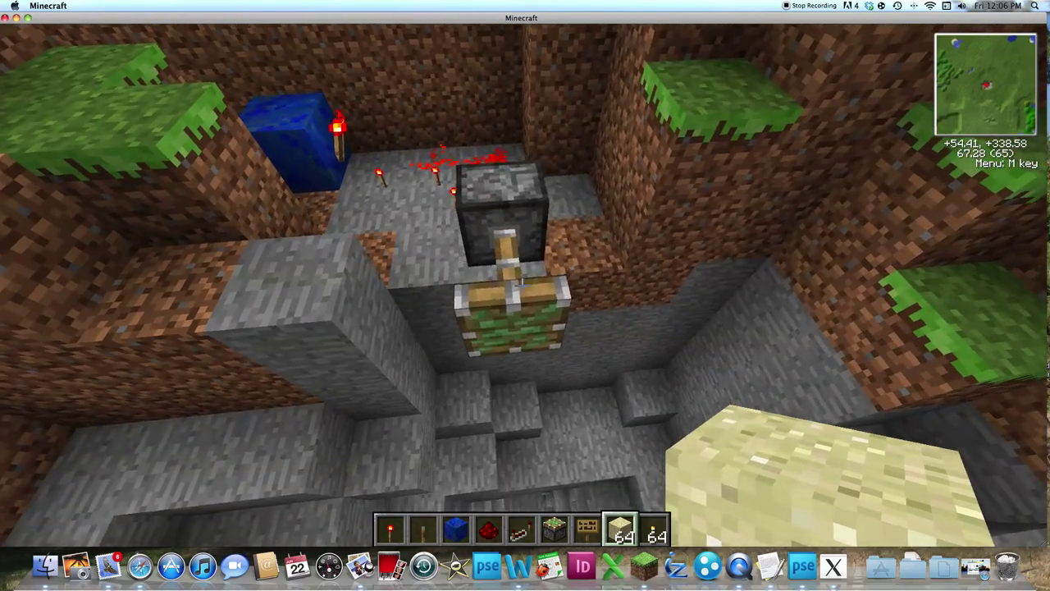
Replace the stone above the piston with sandstone and fix torches to it
click(521, 284)
right_click(522, 285)
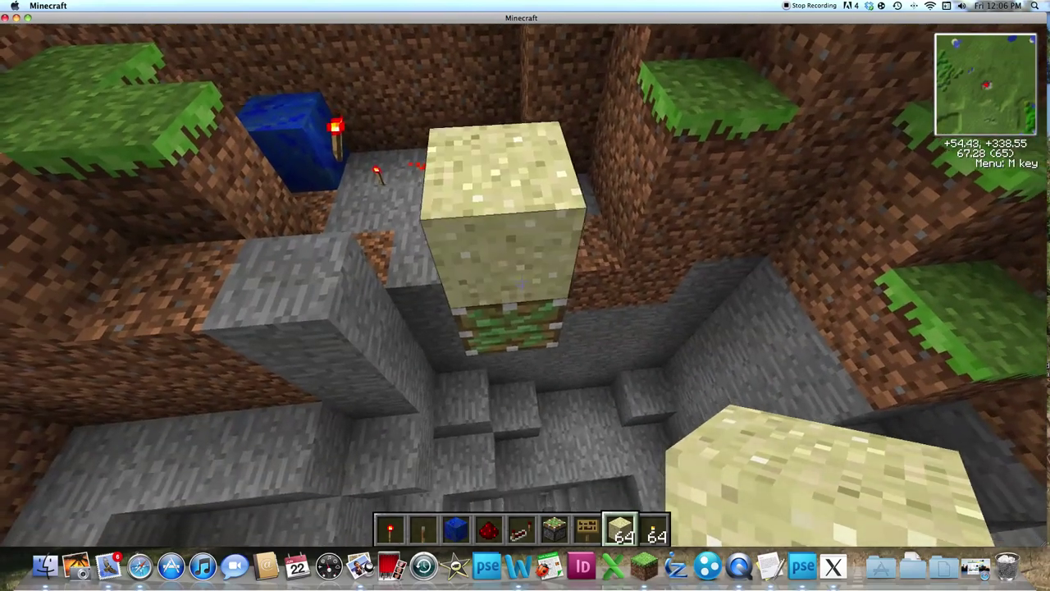
scroll(522, 284, down, 1)
right_click(521, 285)
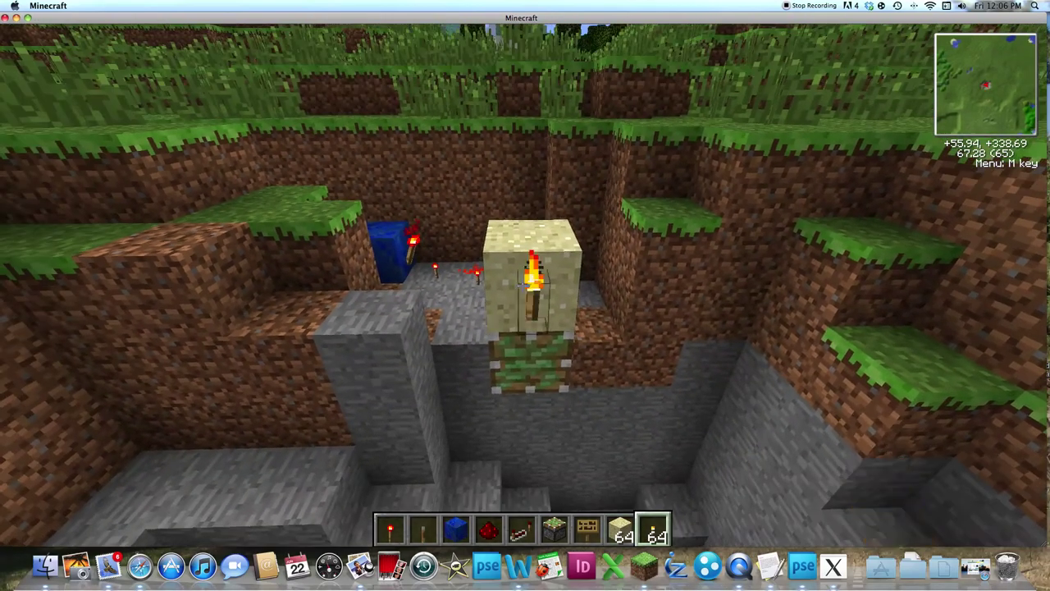
key(d)
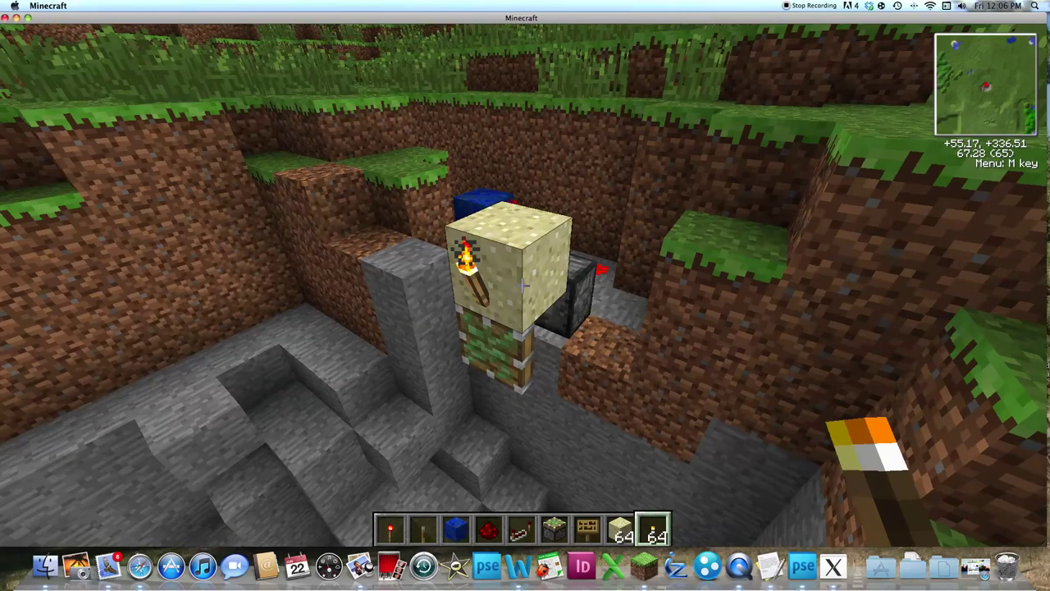
scroll(525, 291, up, 1)
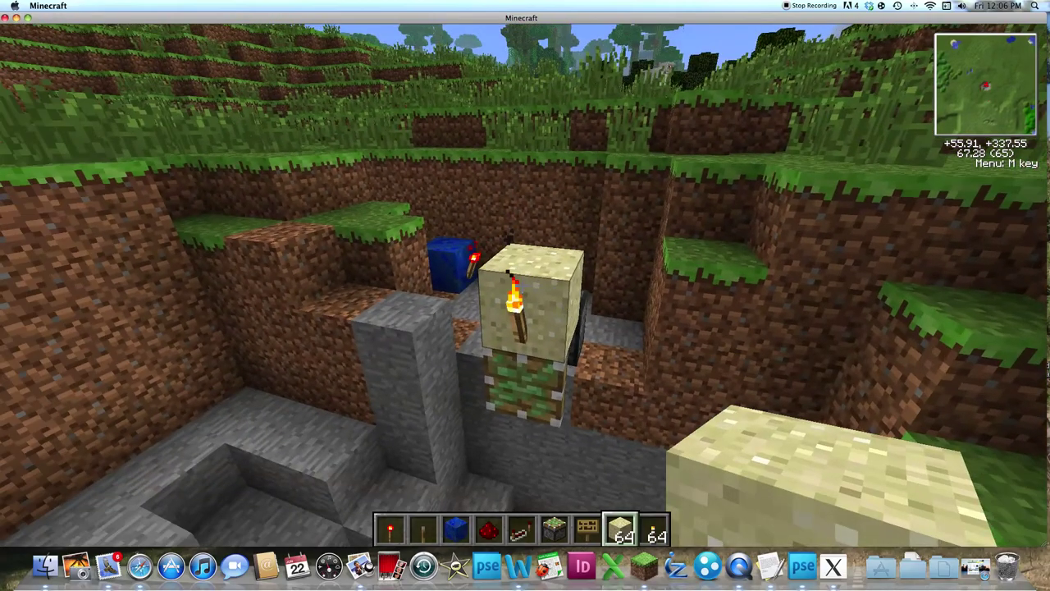
right_click(524, 289)
key(s)
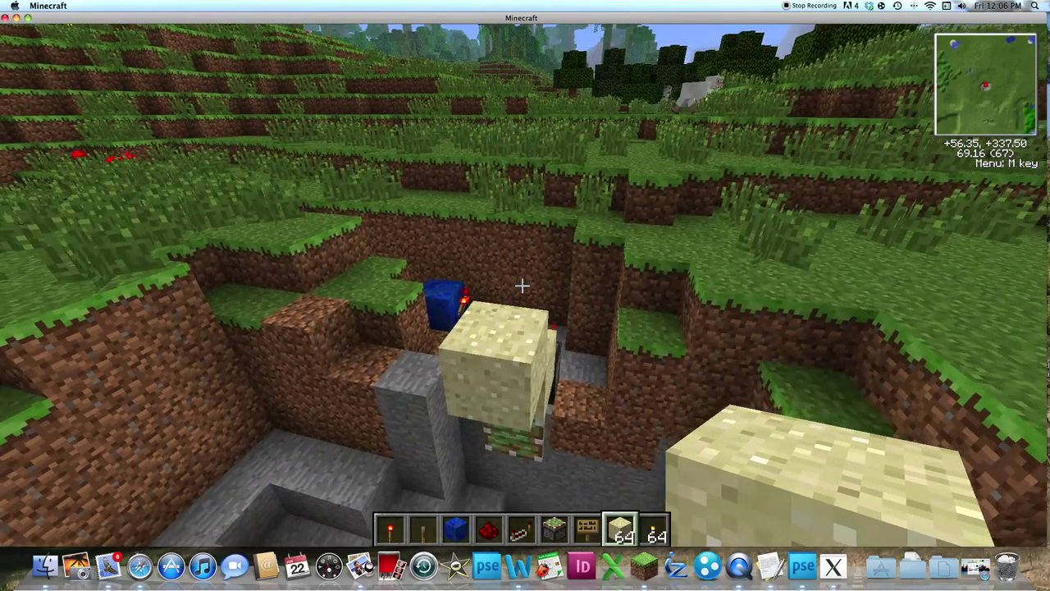
scroll(522, 284, down, 1)
right_click(522, 285)
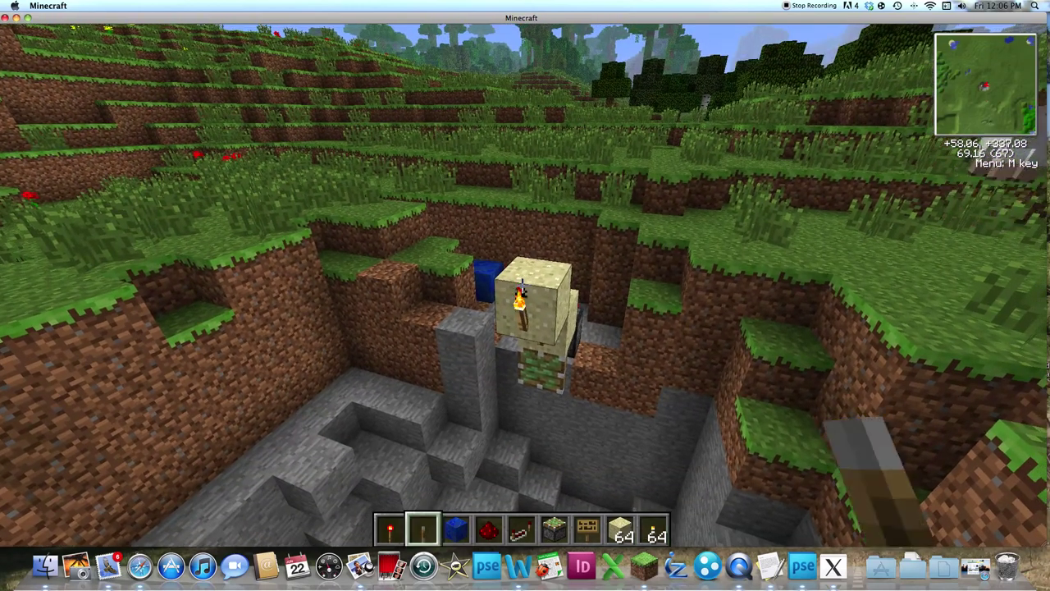
scroll(522, 284, up, 1)
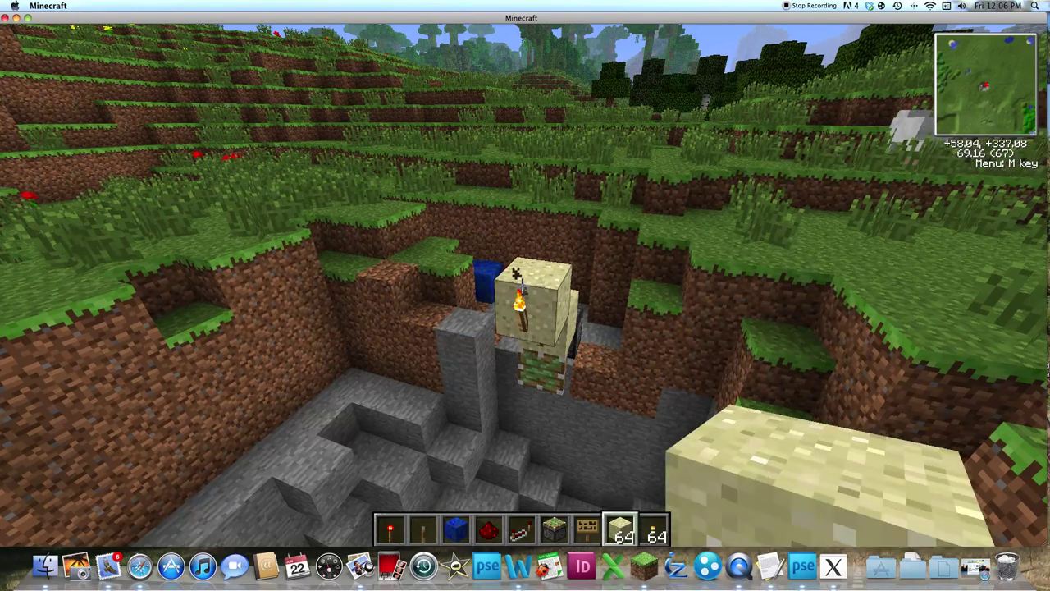
Cap the column with a sand block, then attach and remove a lever
right_click(521, 285)
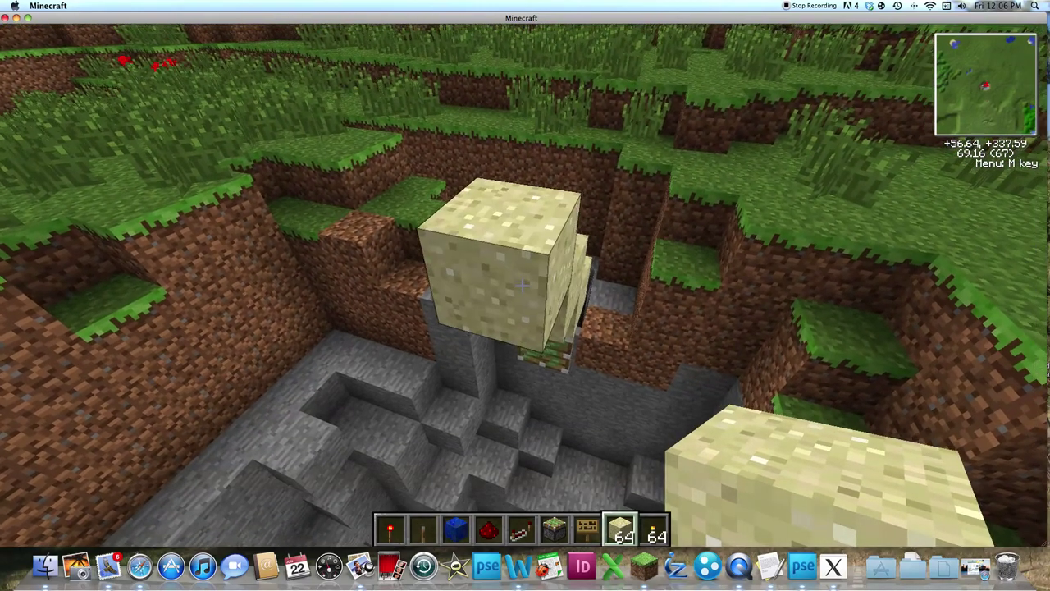
key(2)
right_click(522, 285)
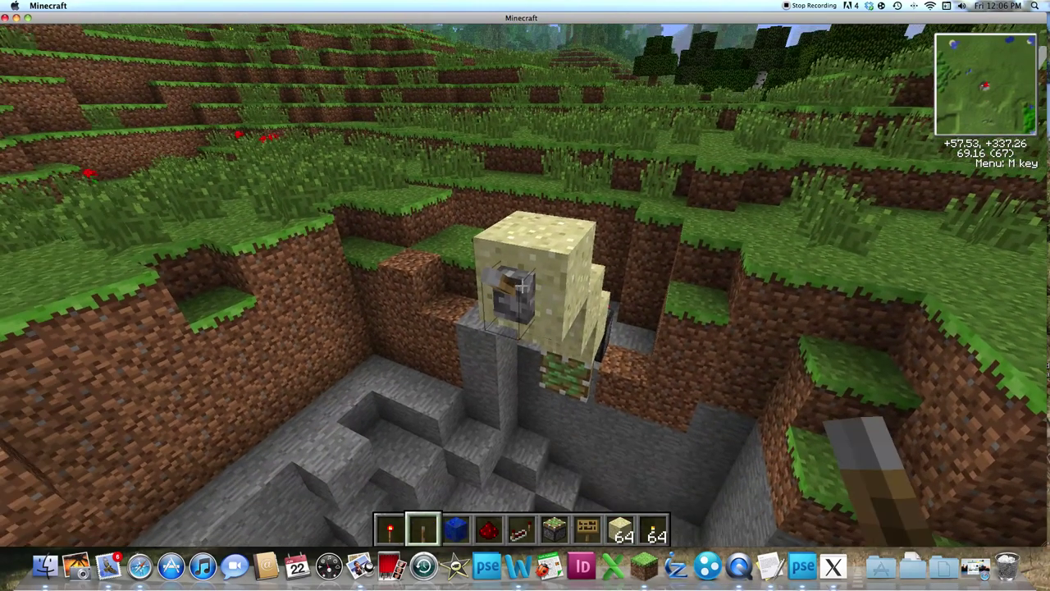
key(8)
right_click(521, 284)
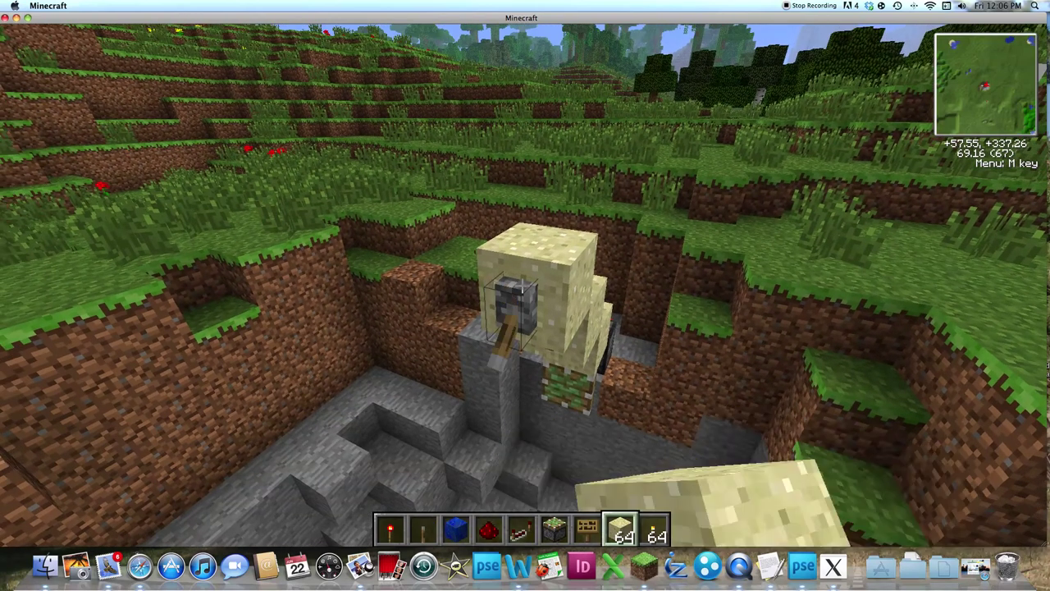
click(522, 284)
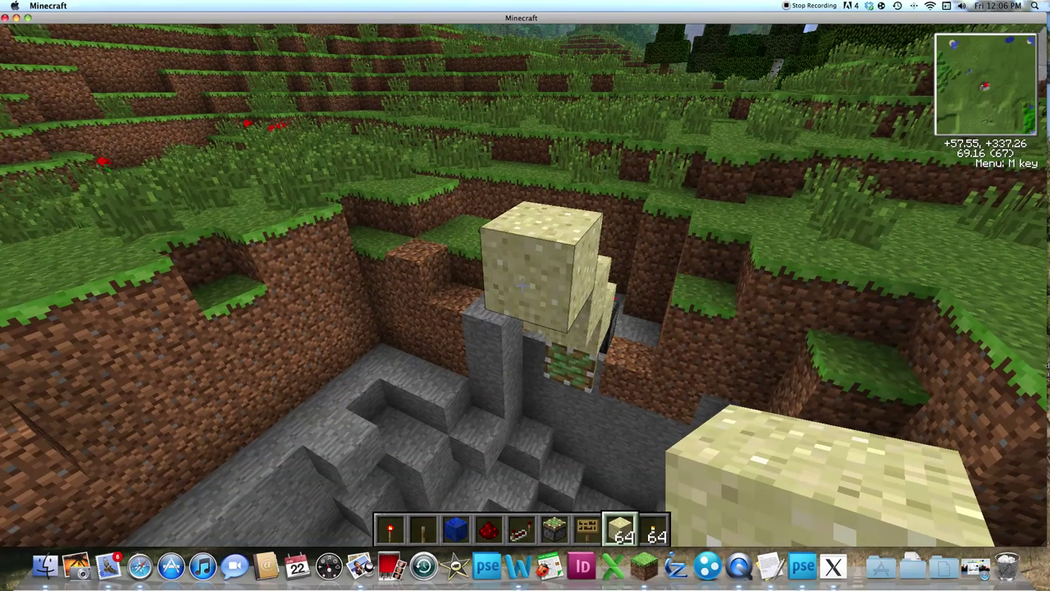
key(9)
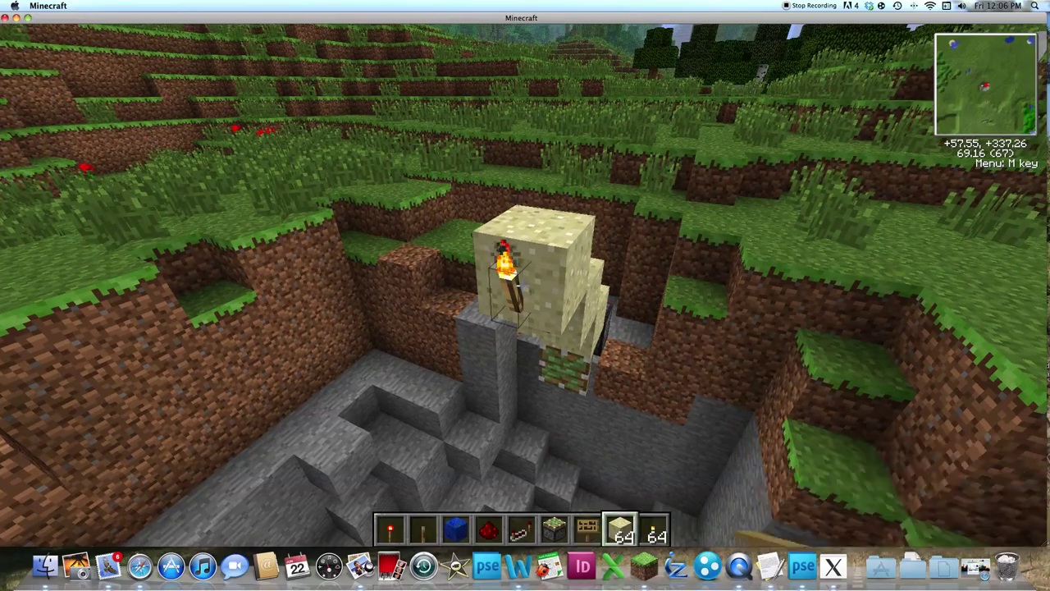
Place torches on the sand blocks around the column
key(a)
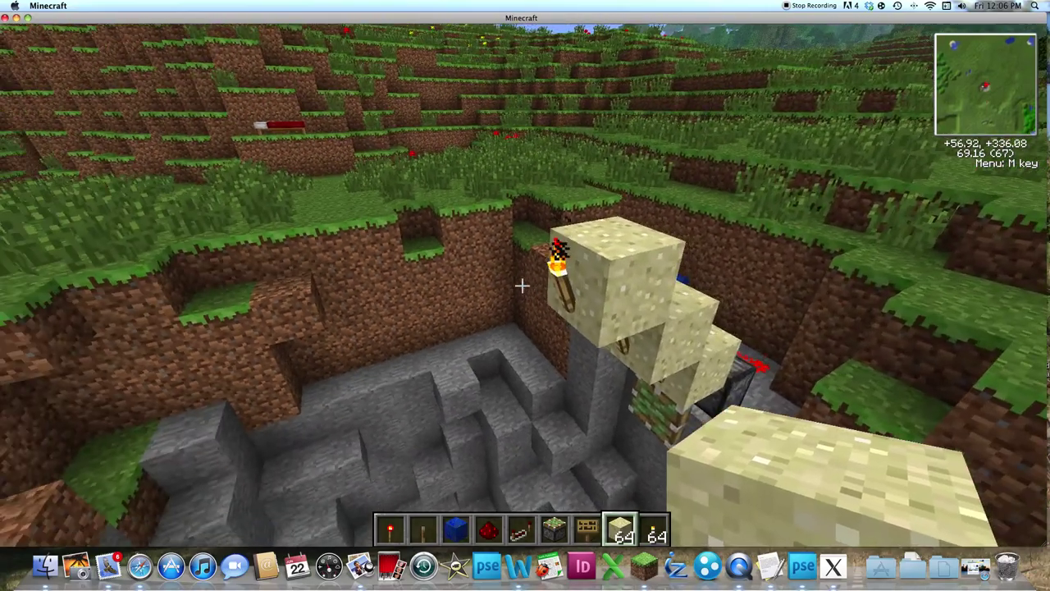
key(a)
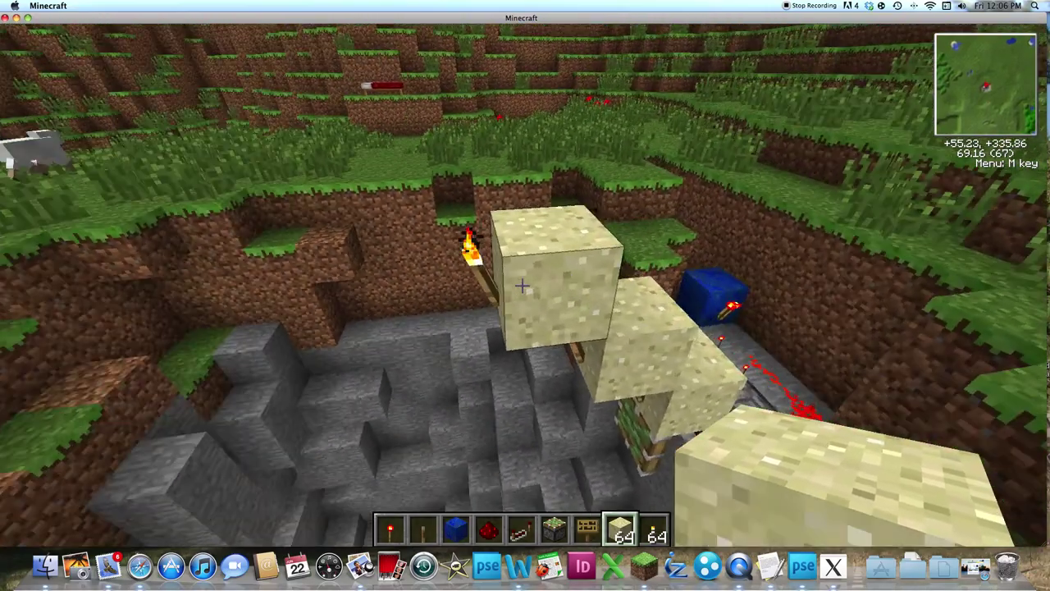
key(9)
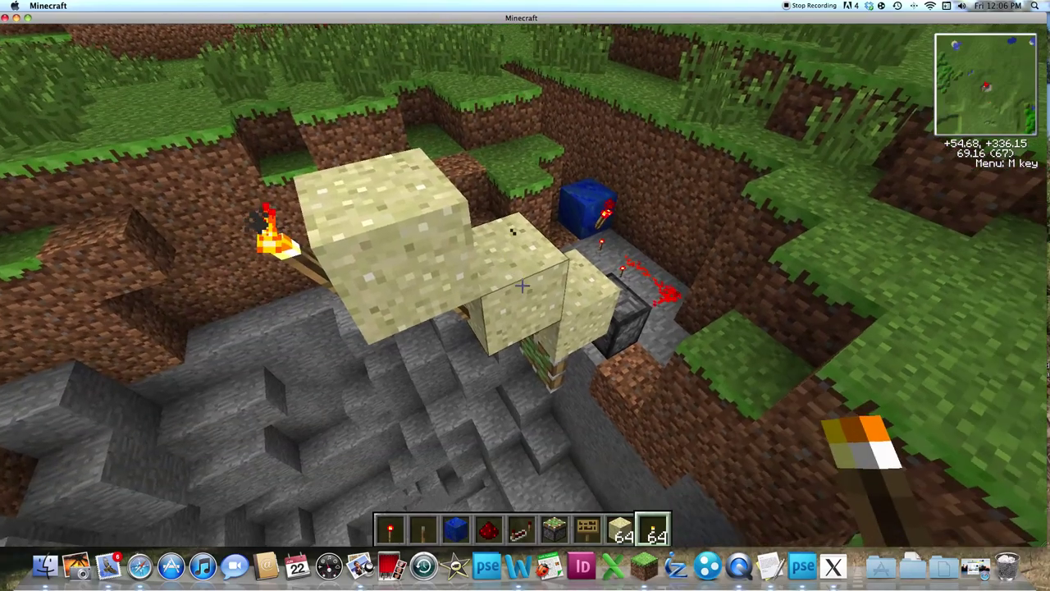
right_click(523, 285)
key(8)
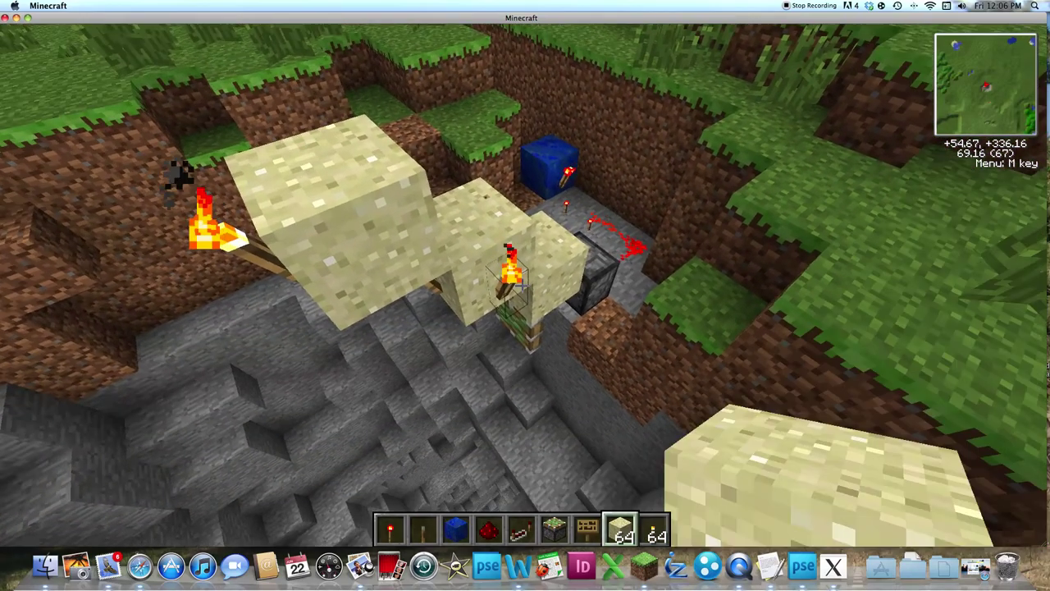
key(w)
key(s)
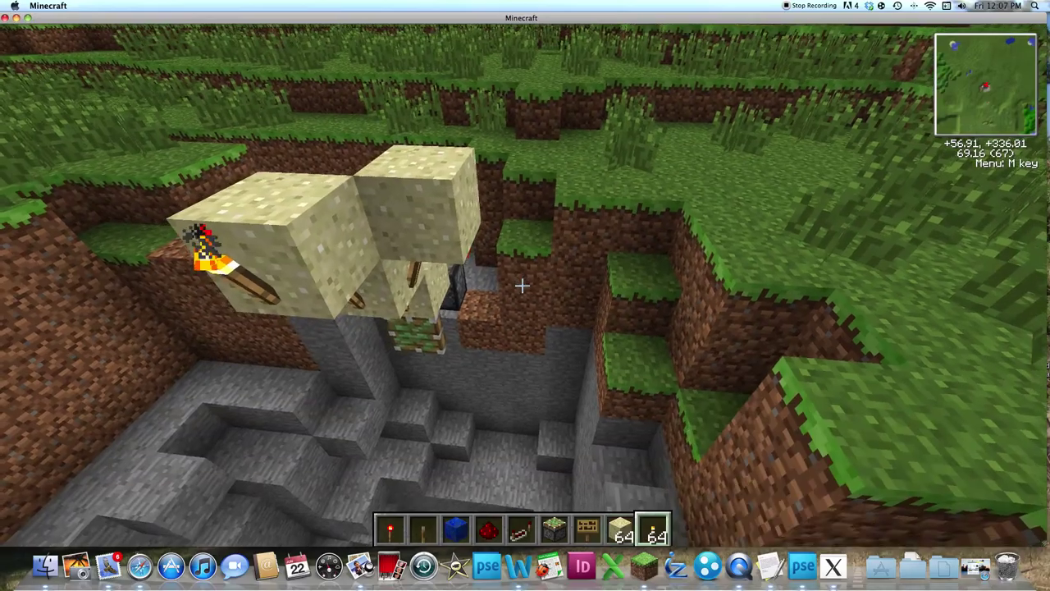
right_click(522, 284)
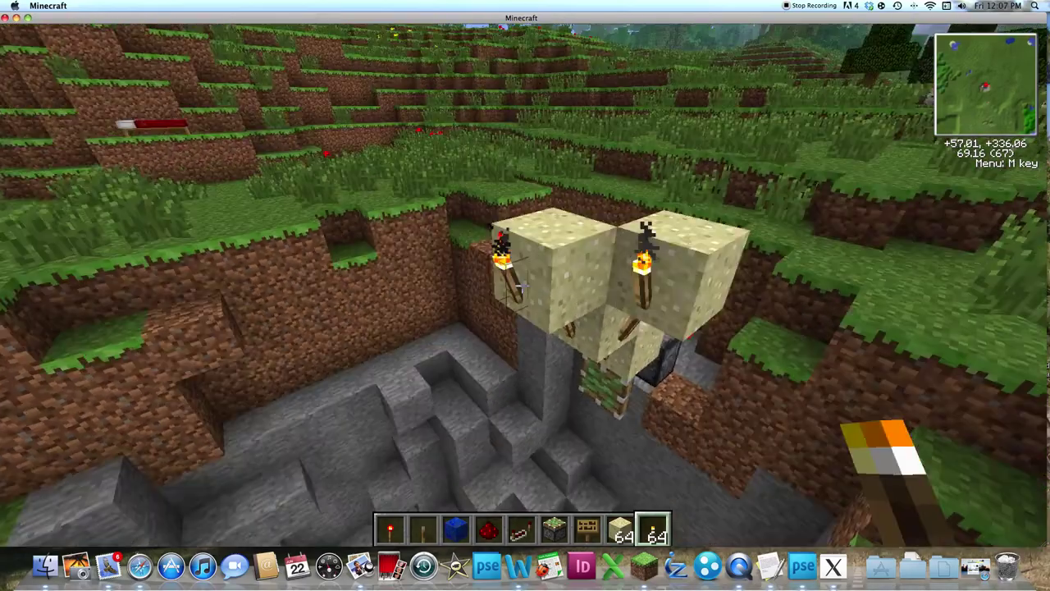
key(w)
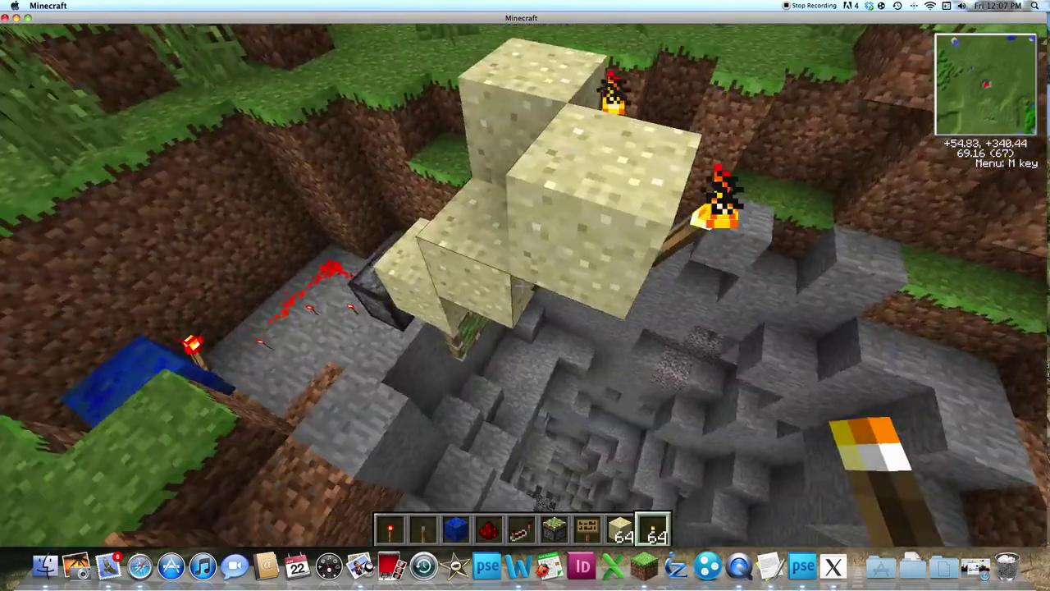
scroll(522, 285, up, 1)
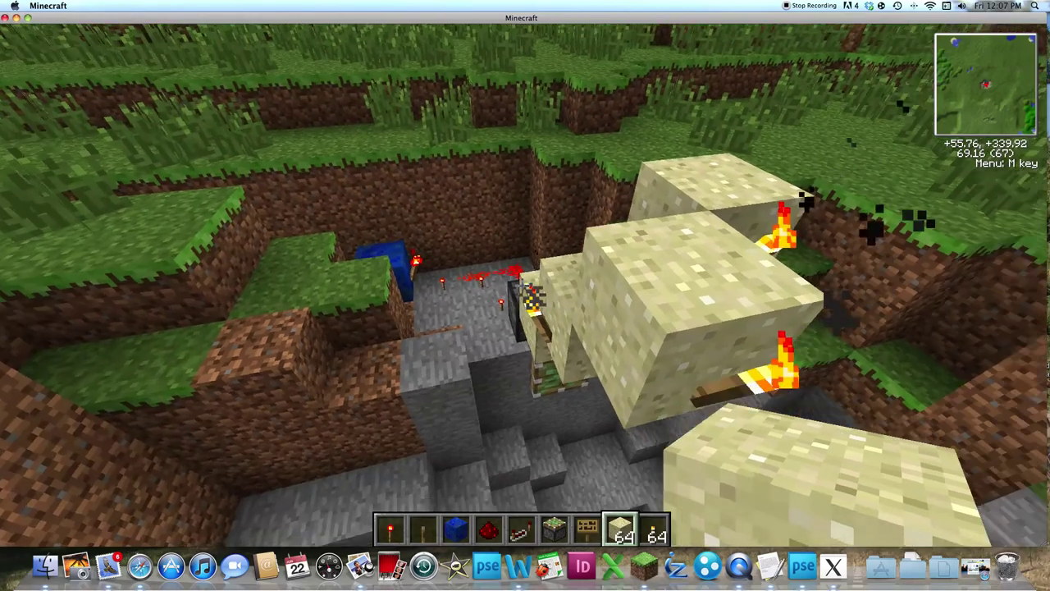
Add sand beside the central block, climbing up and covering torches with sand
right_click(521, 285)
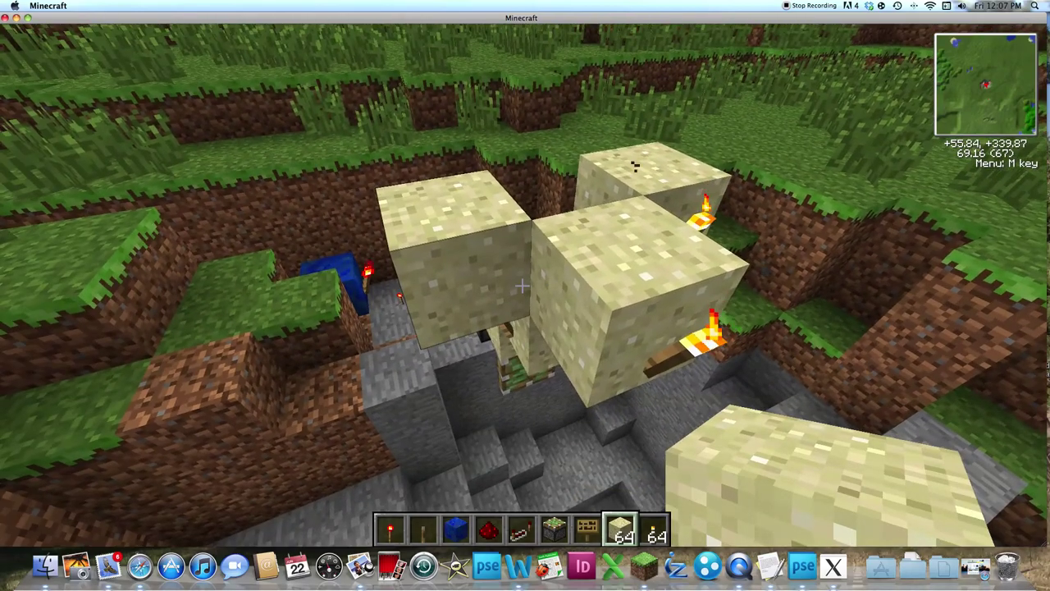
scroll(522, 285, down, 1)
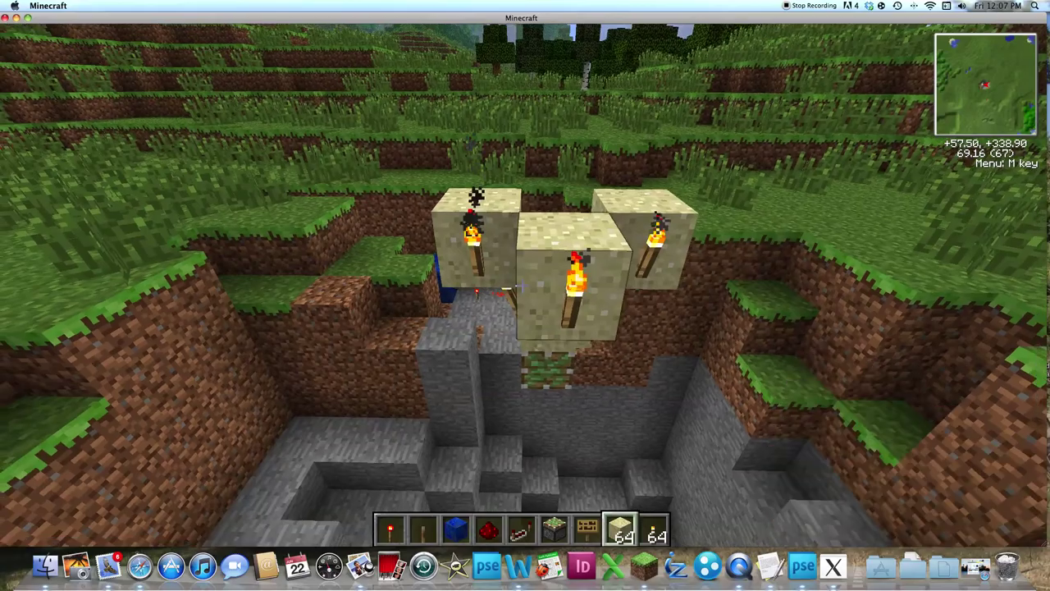
scroll(522, 285, down, 1)
scroll(522, 285, up, 1)
key(space)
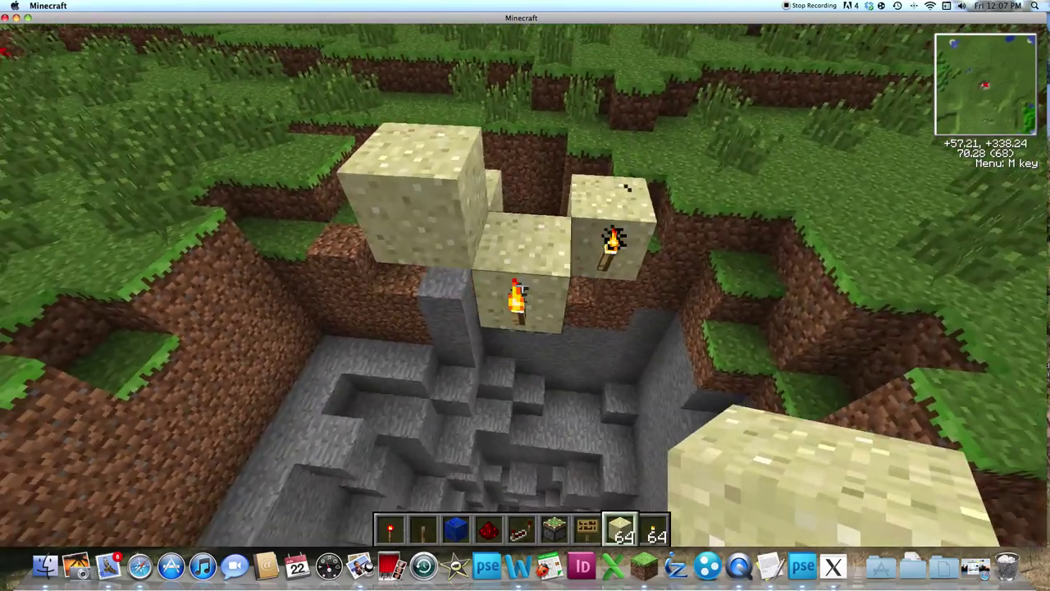
right_click(521, 285)
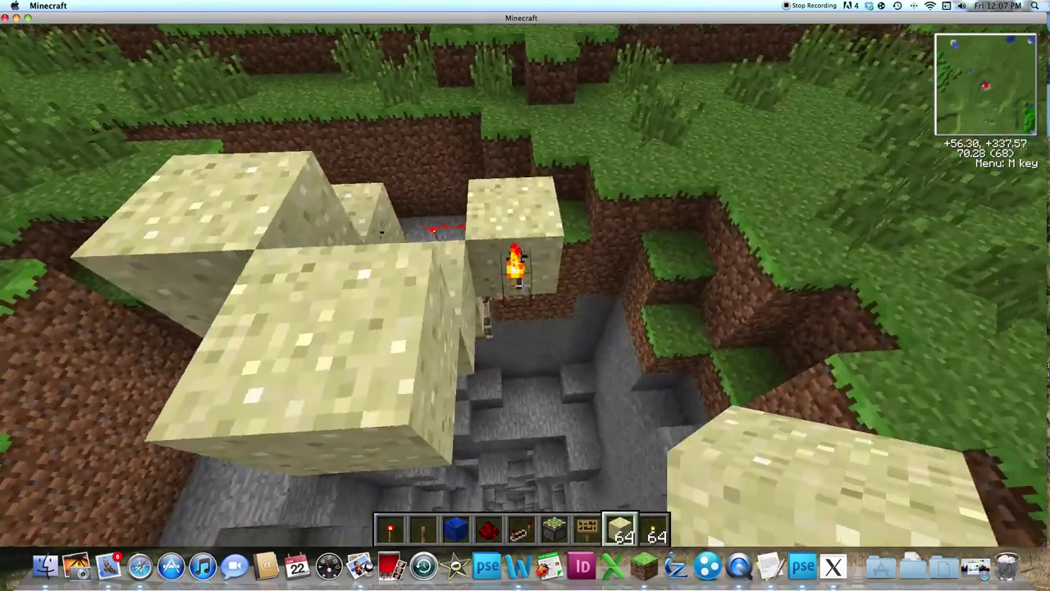
key(space)
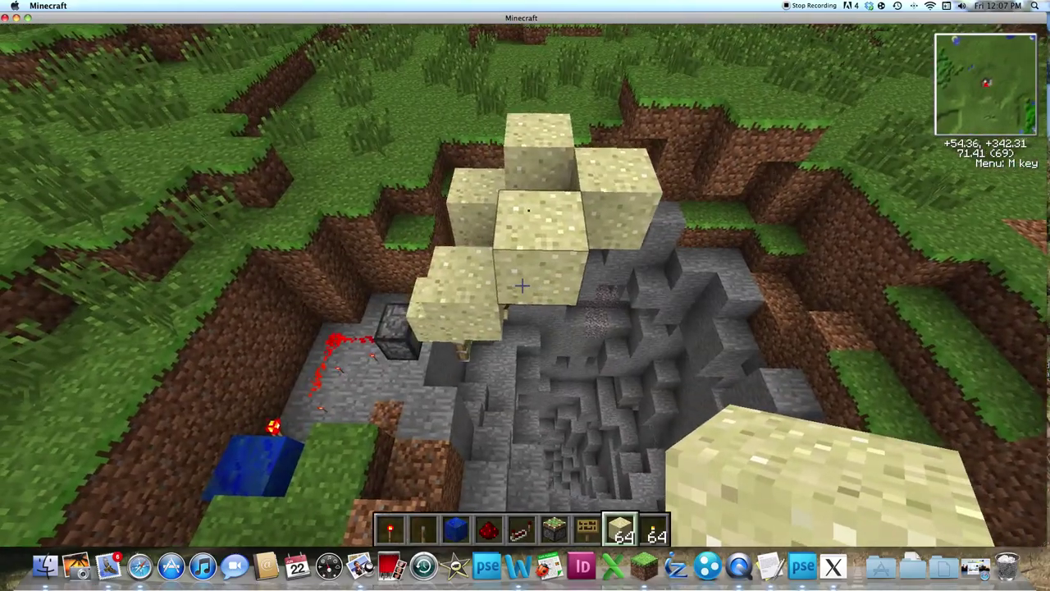
scroll(522, 285, down, 1)
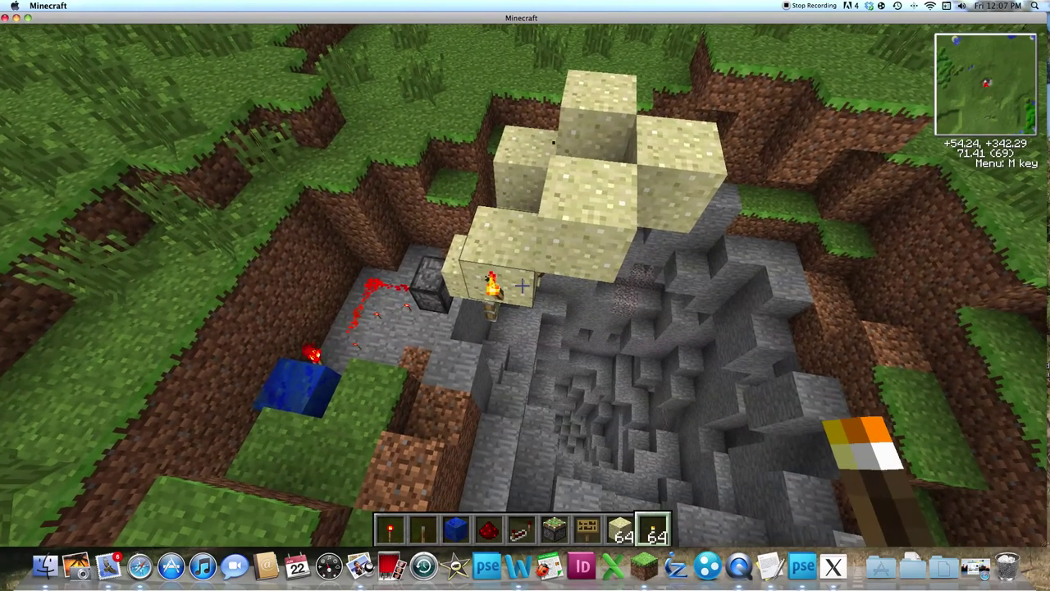
scroll(522, 285, down, 1)
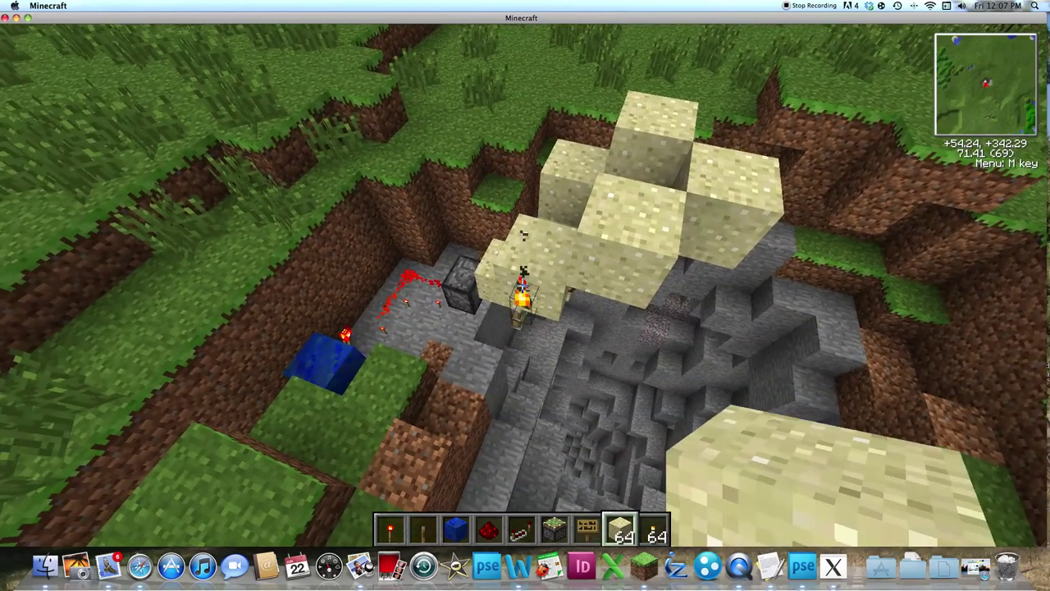
scroll(522, 285, down, 1)
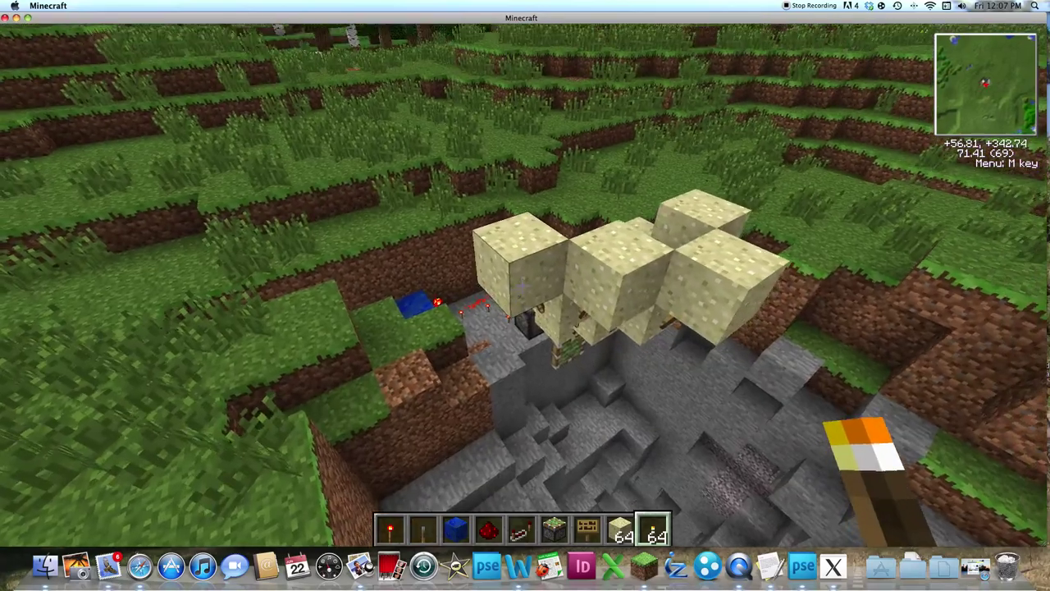
right_click(522, 284)
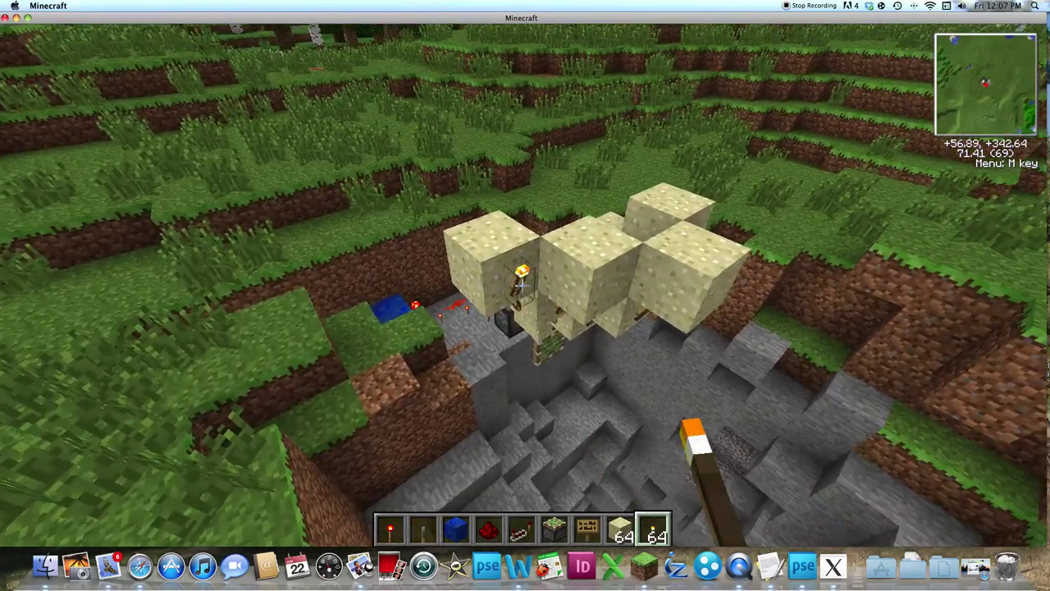
scroll(522, 284, up, 1)
right_click(522, 285)
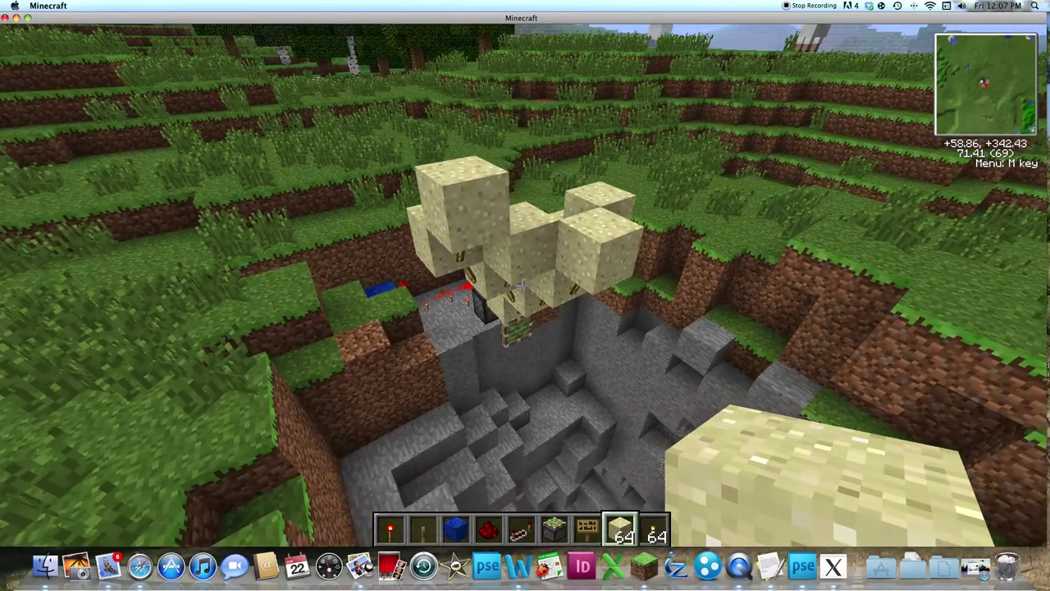
scroll(522, 284, down, 1)
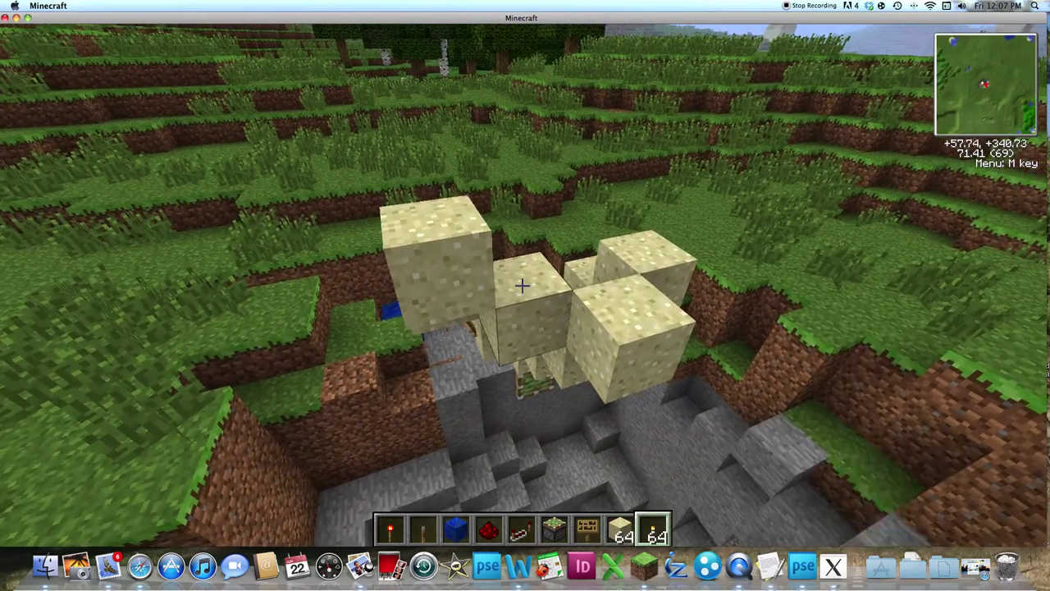
scroll(522, 284, up, 1)
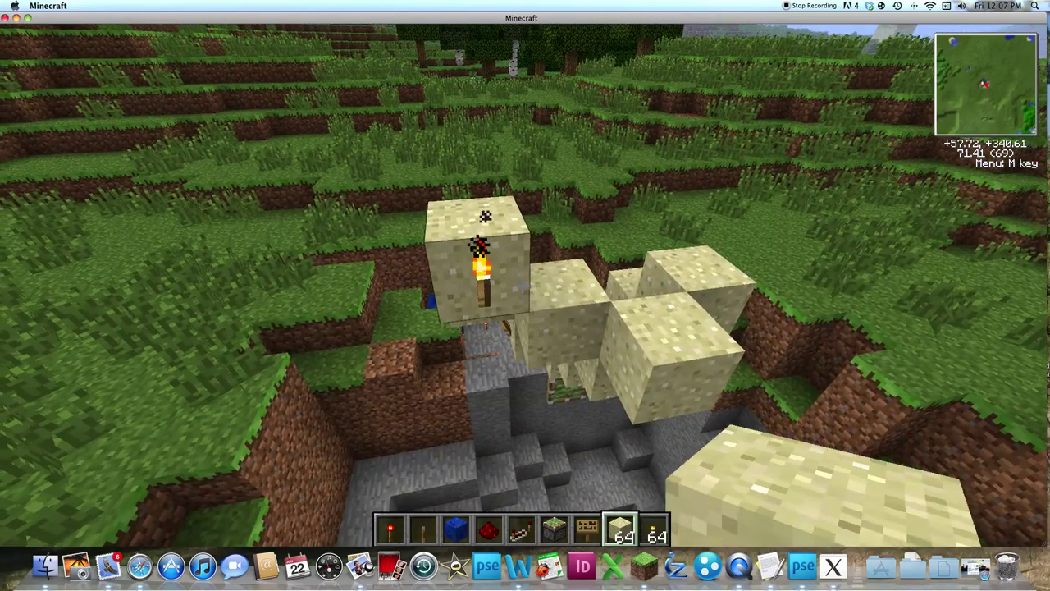
scroll(522, 285, down, 1)
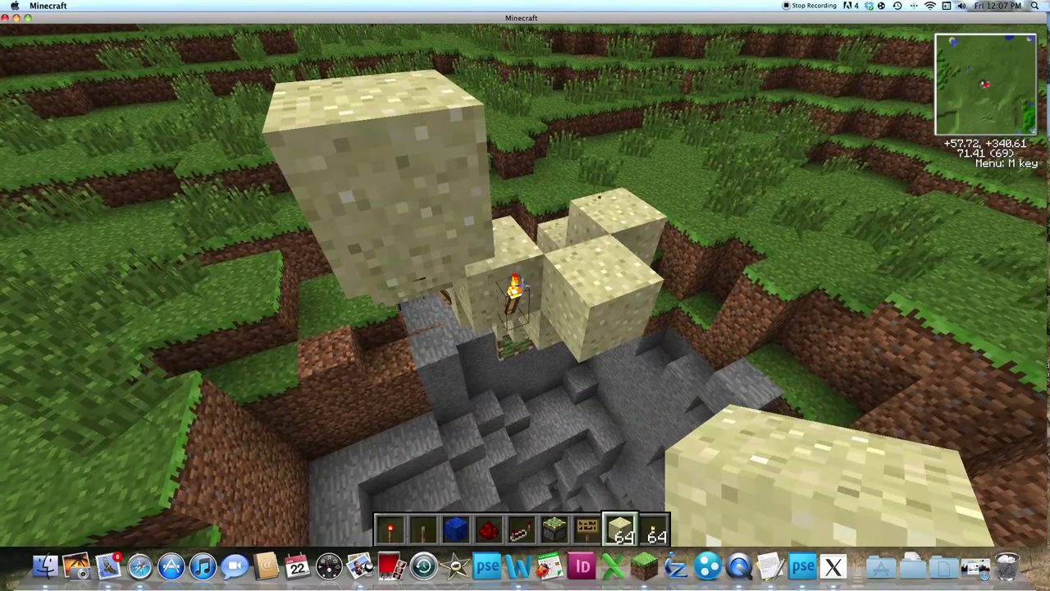
Cover the remaining torches and stack more sand blocks over the pit
right_click(525, 296)
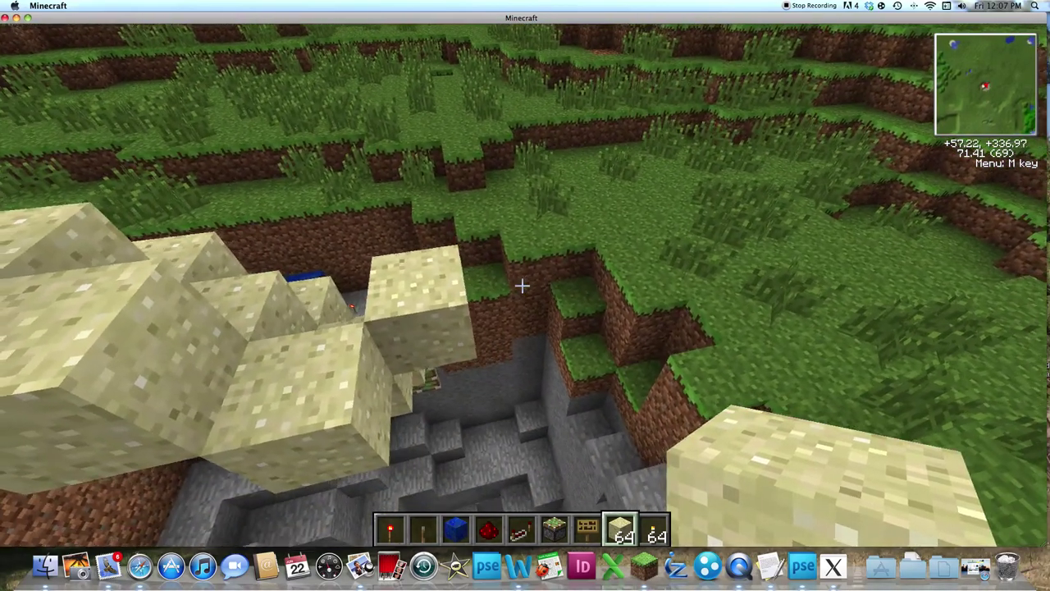
scroll(522, 284, down, 1)
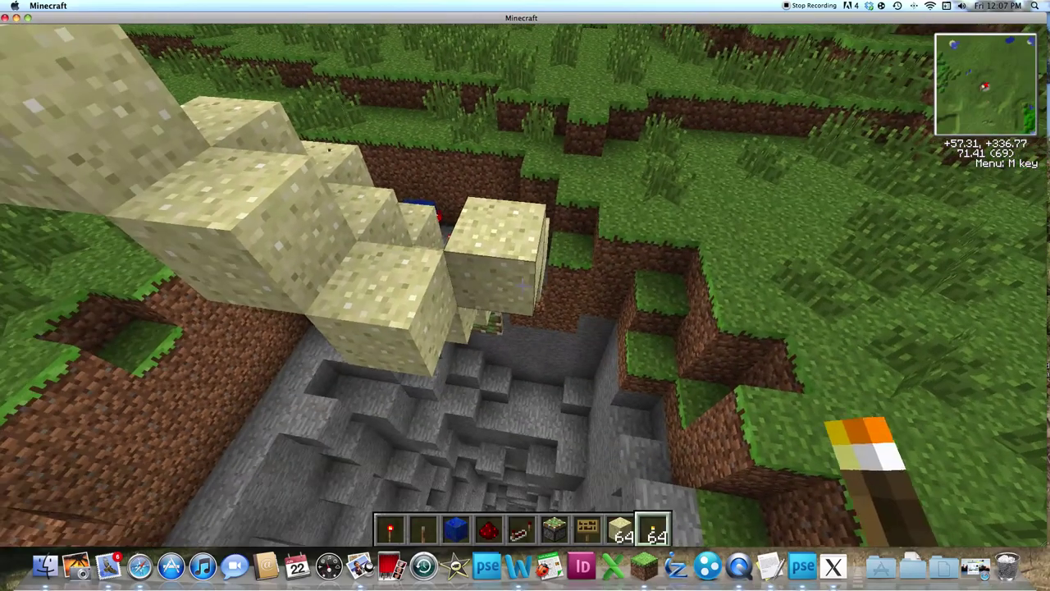
right_click(522, 284)
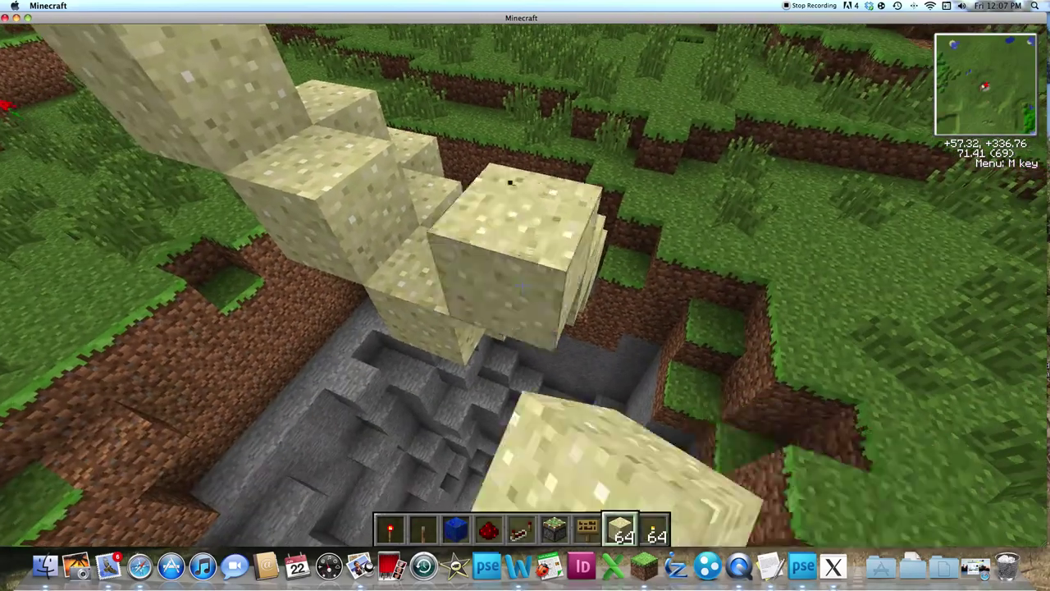
key(w)
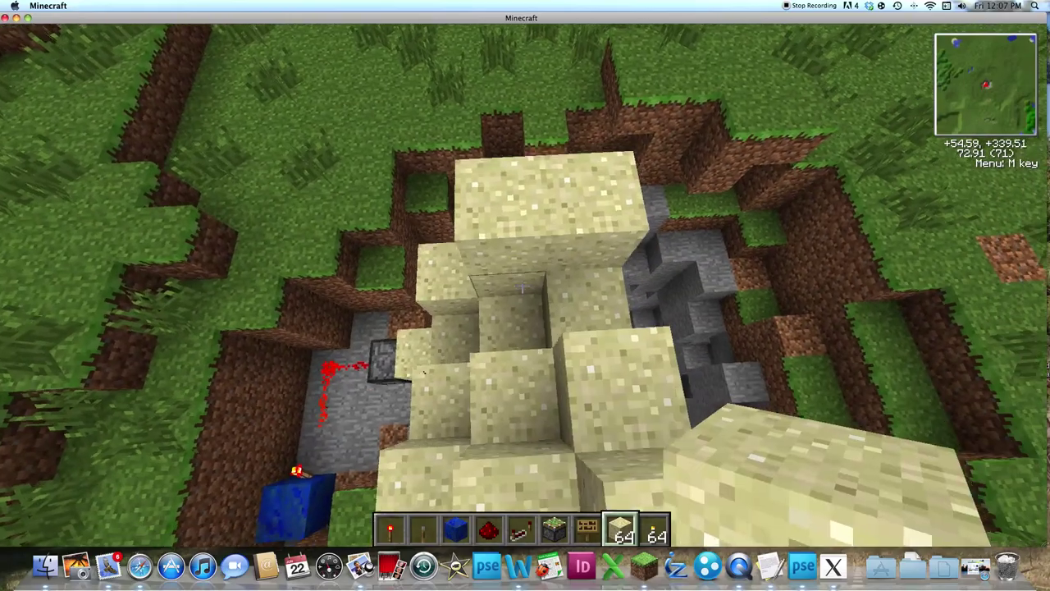
right_click(522, 284)
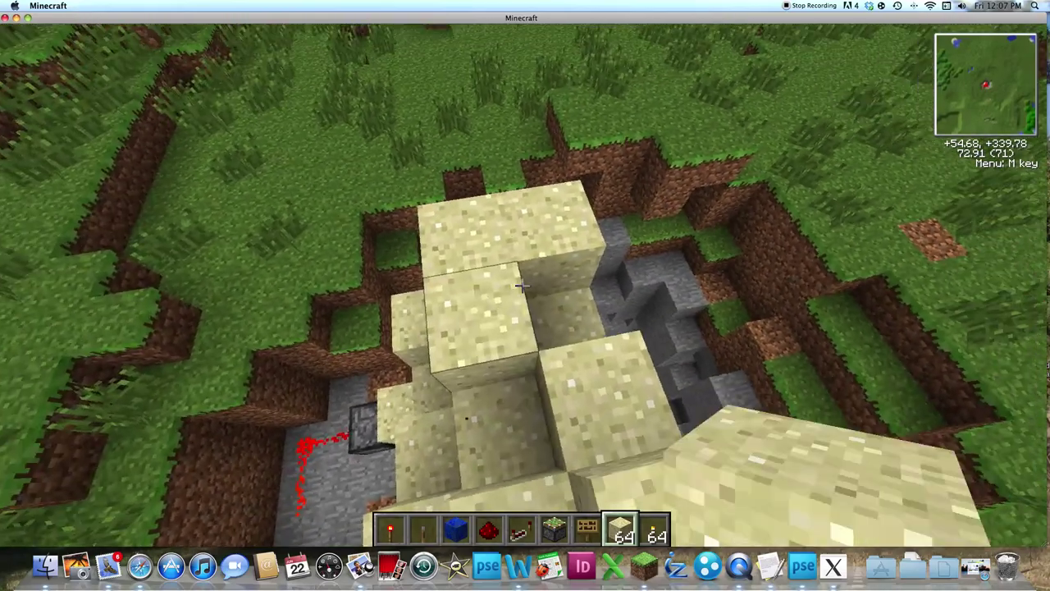
key(w)
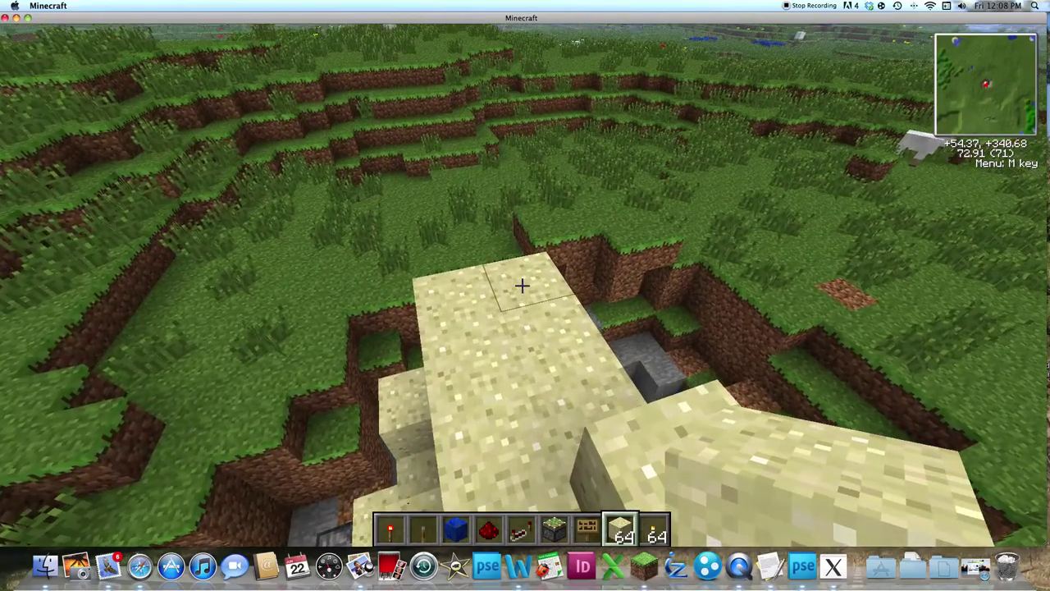
right_click(522, 284)
key(s)
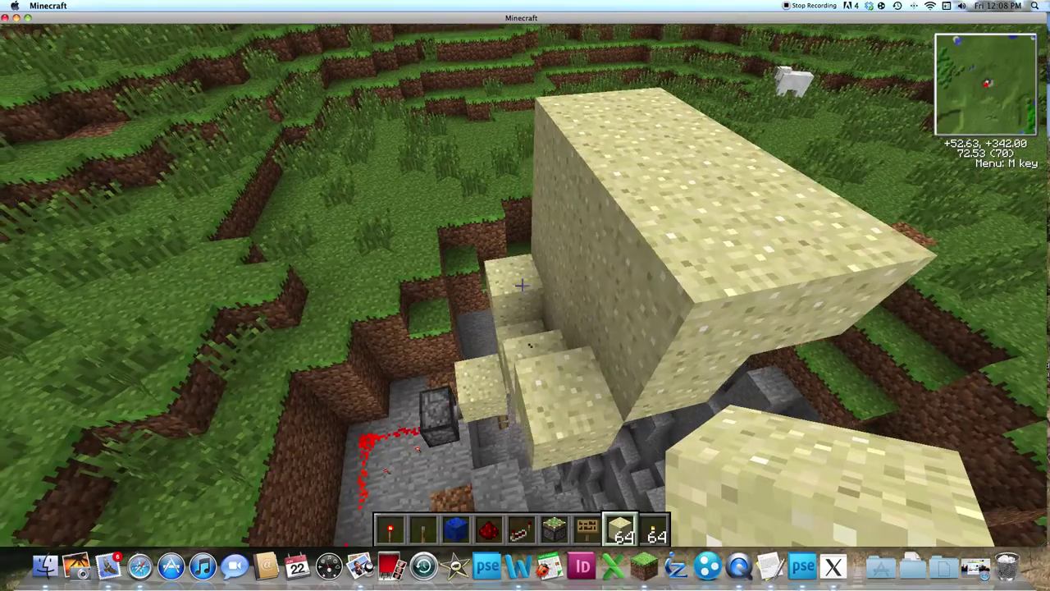
Ring the top of the sand platform with lapis blocks
key(3)
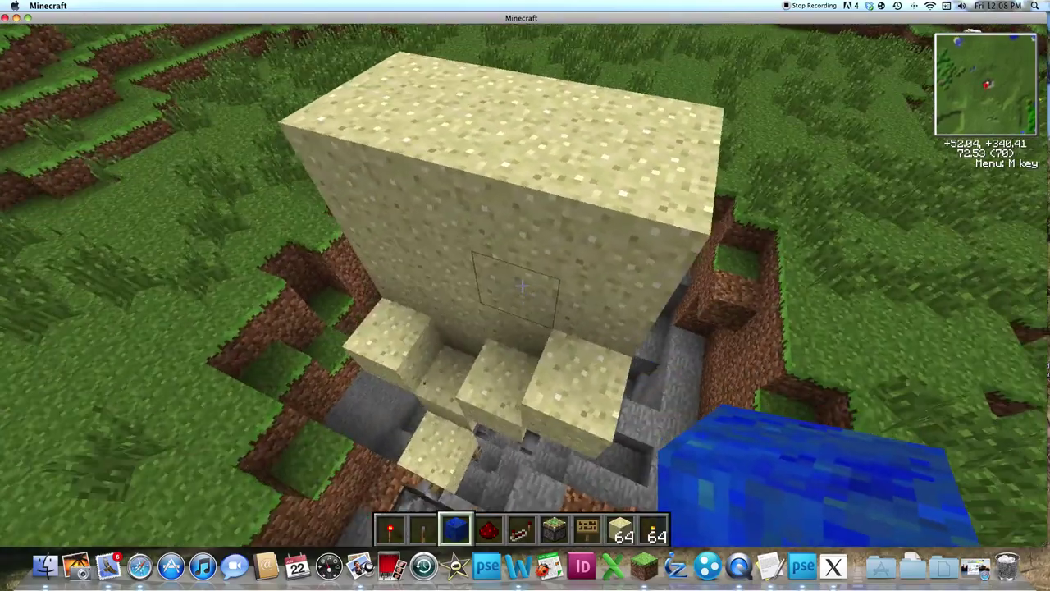
right_click(522, 285)
right_click(522, 285)
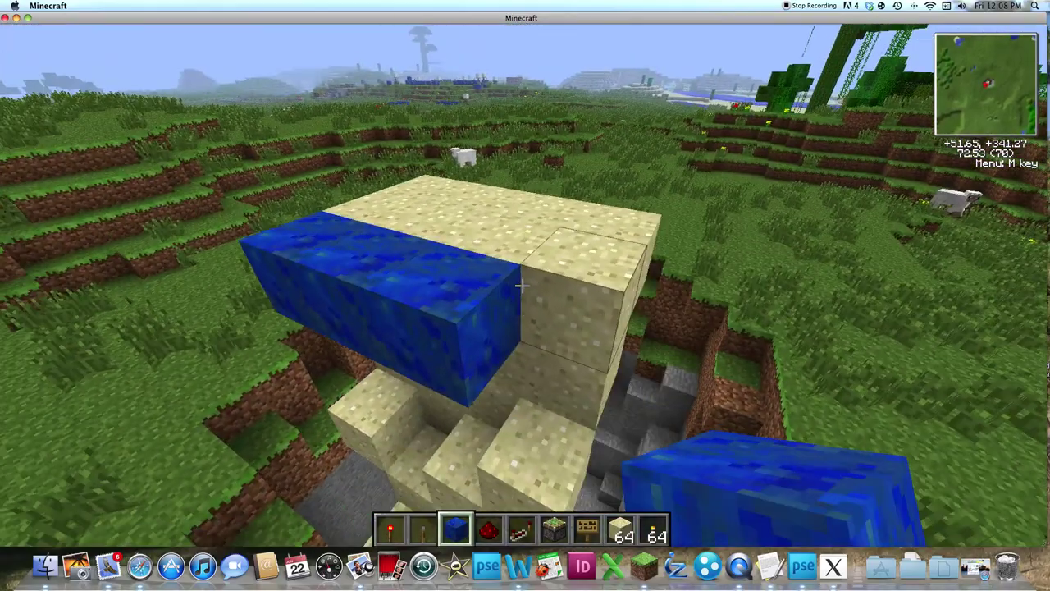
right_click(522, 284)
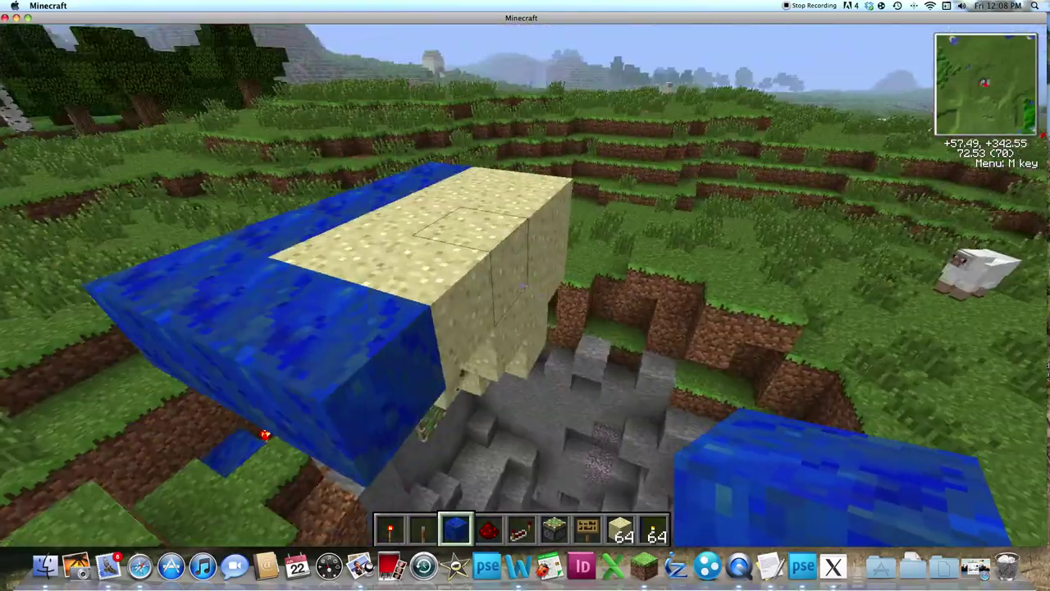
right_click(522, 285)
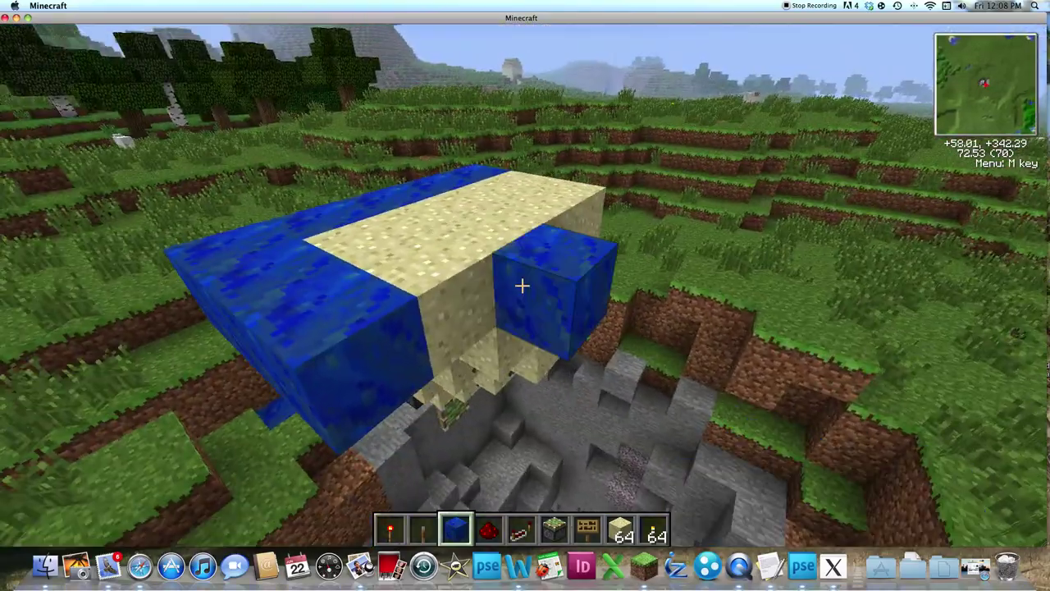
key(w)
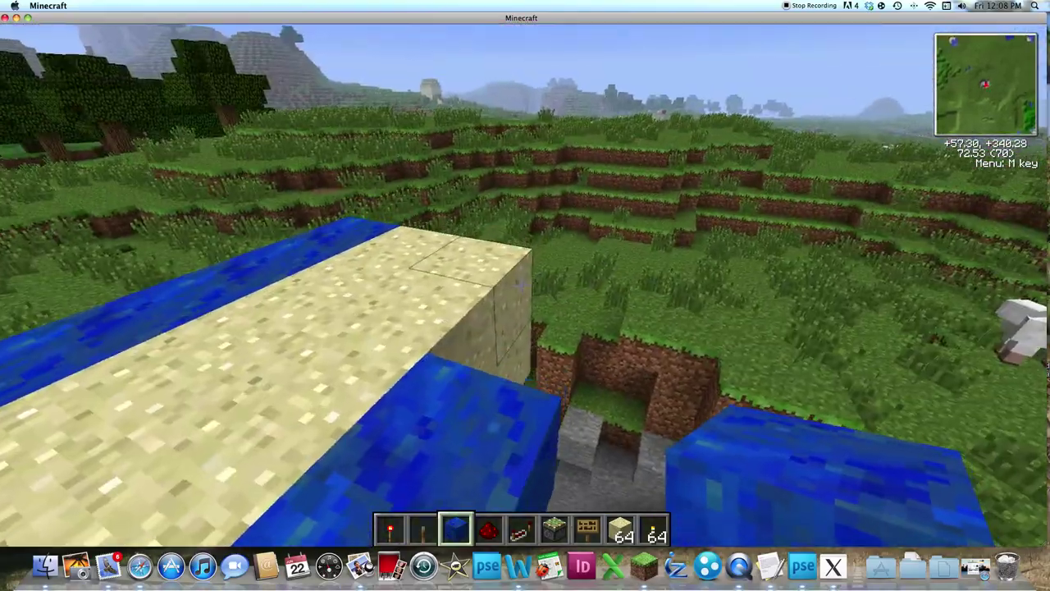
right_click(522, 285)
key(w)
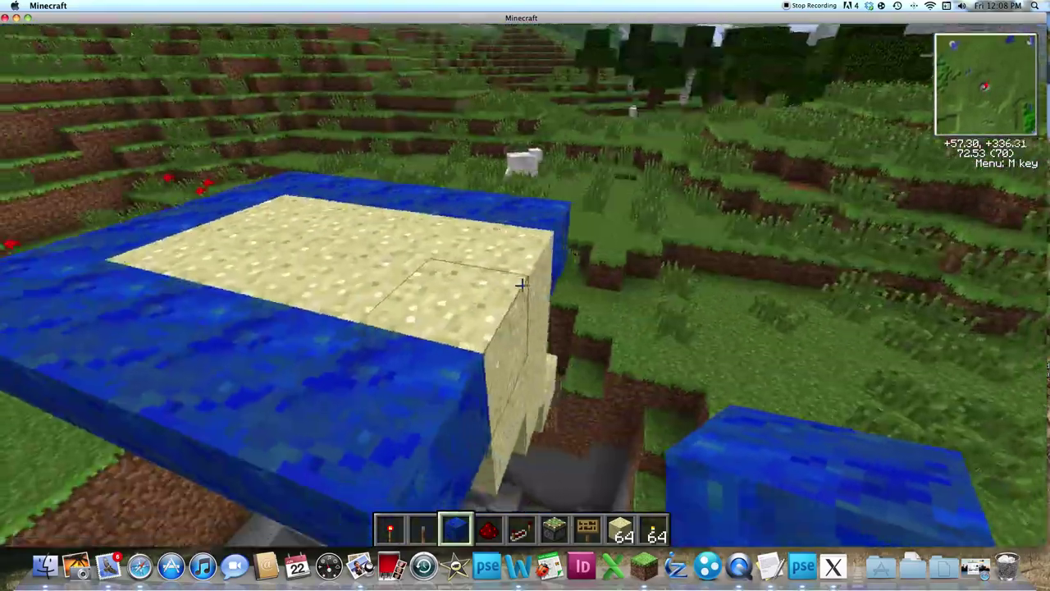
right_click(522, 285)
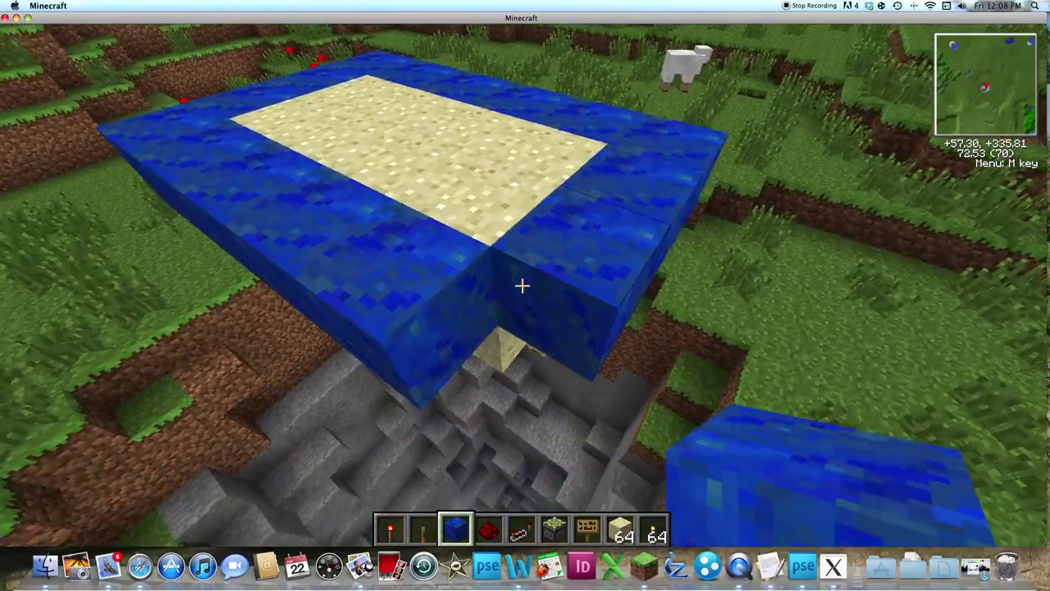
key(s)
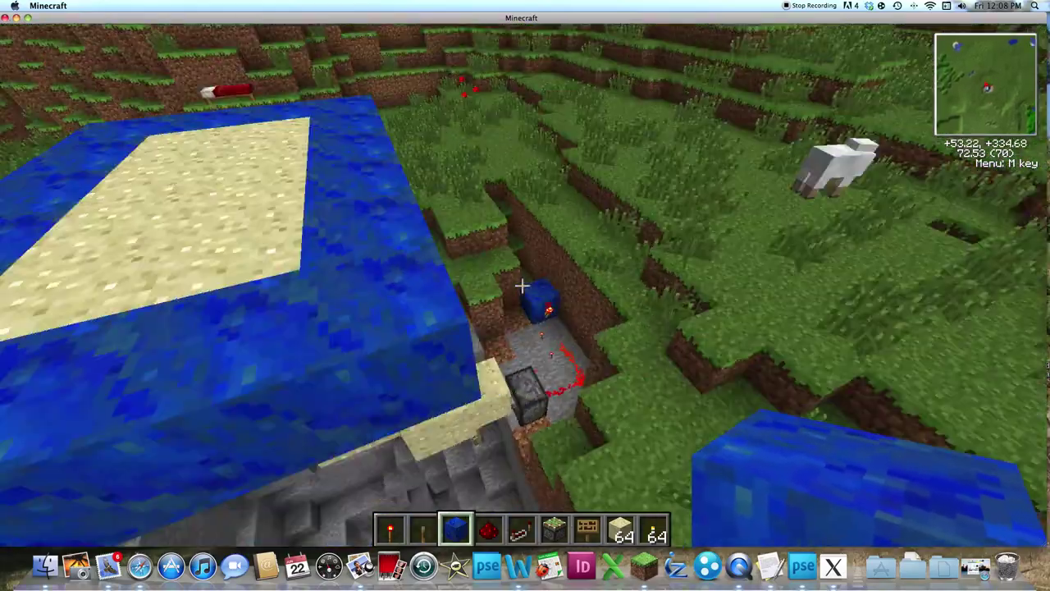
Drop below the lapis ring and attach a lapis block to the sand wall
key(d)
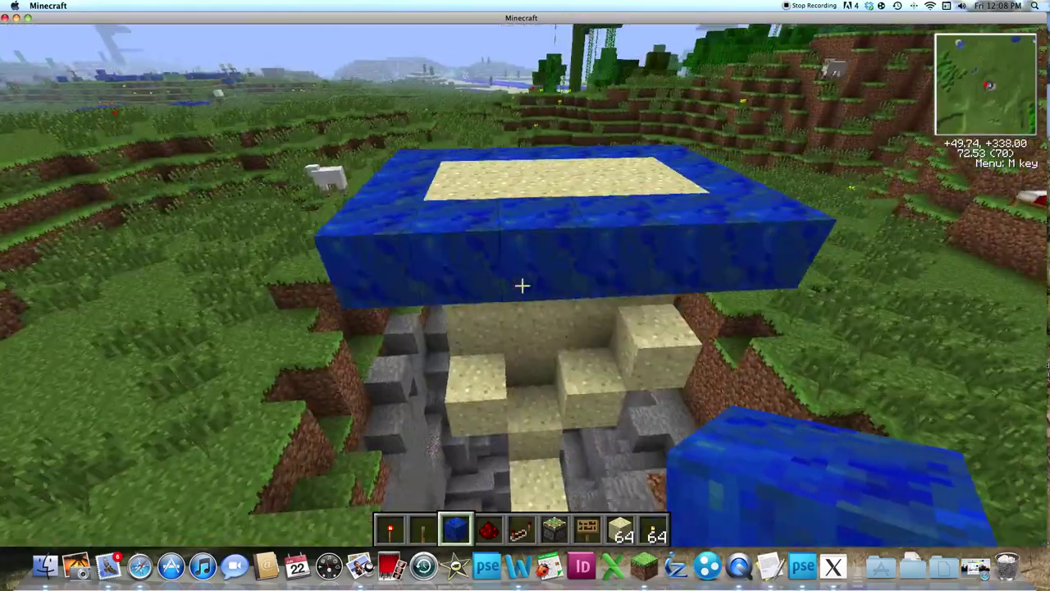
key(shift)
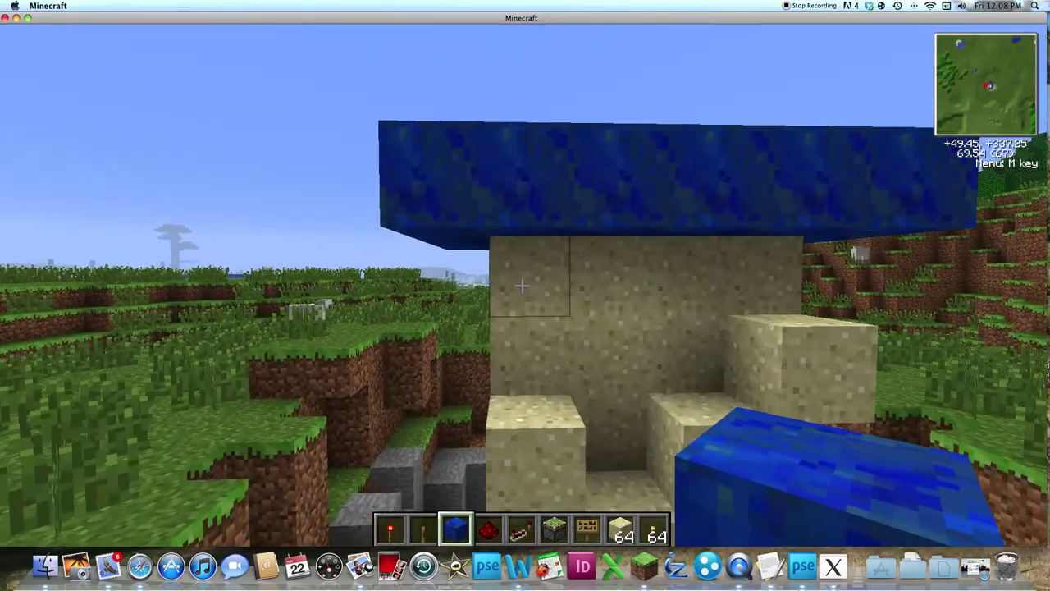
right_click(522, 285)
key(space)
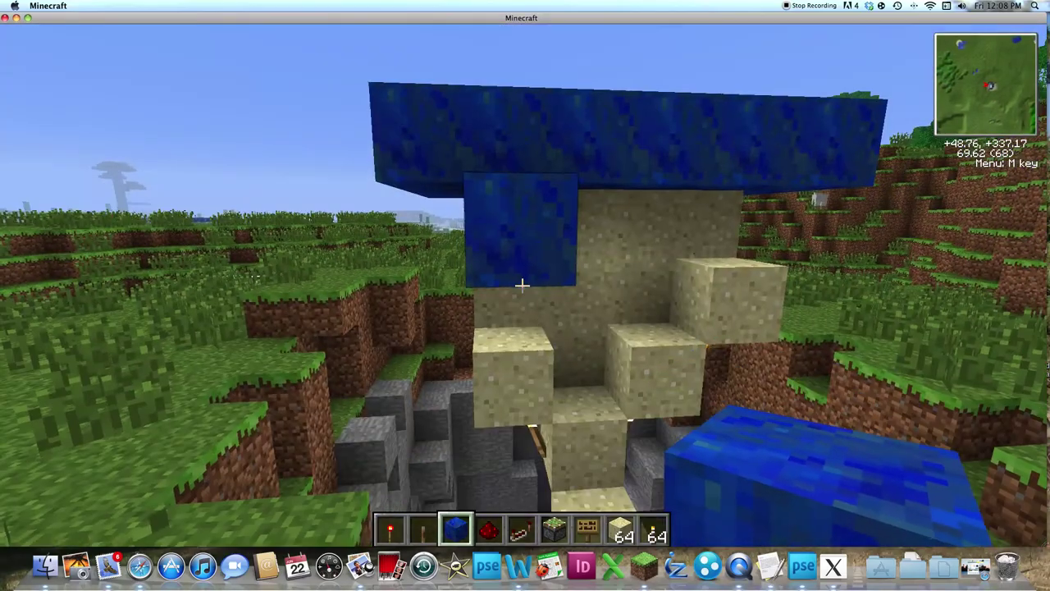
key(w)
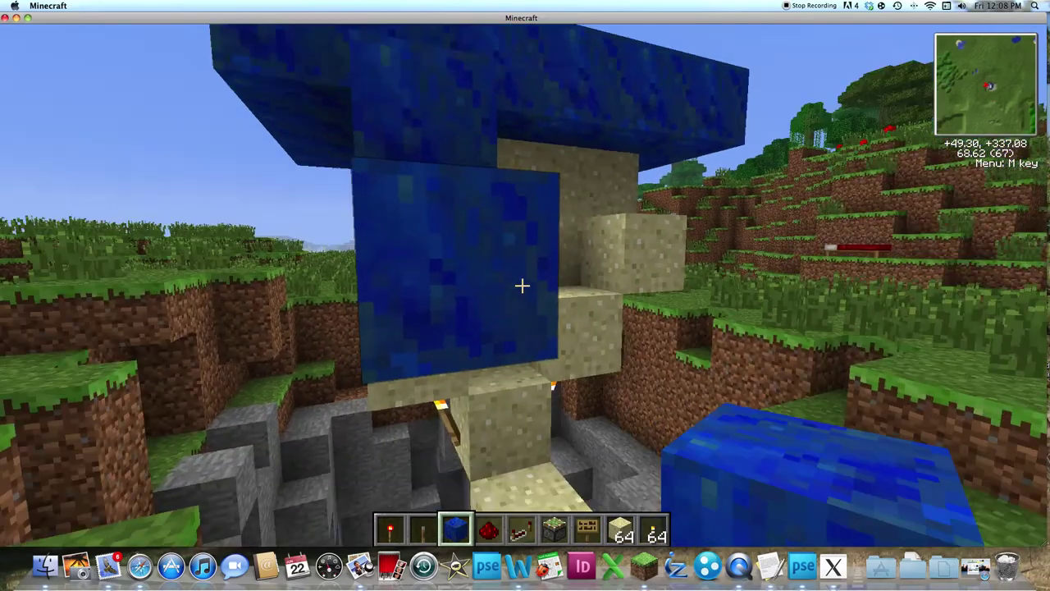
key(w)
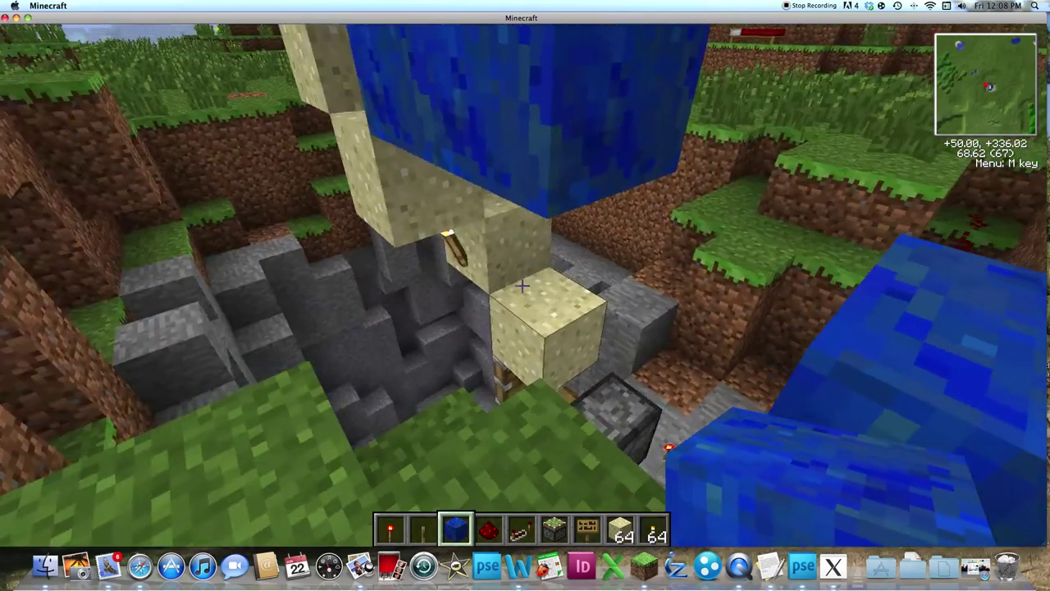
Check the redstone trench and attach a second lapis block to the sand wall
key(space)
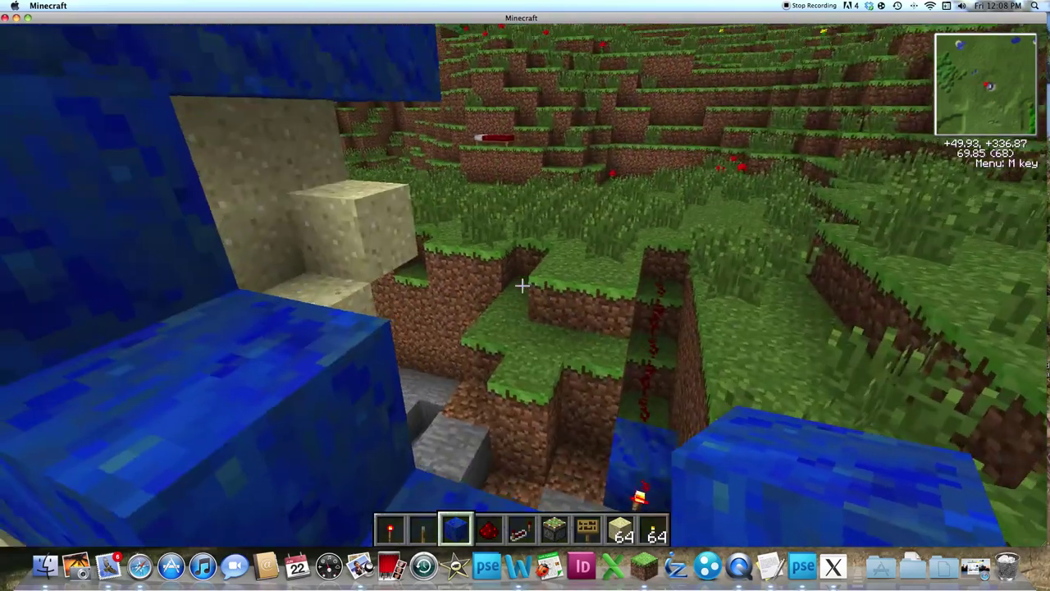
key(w)
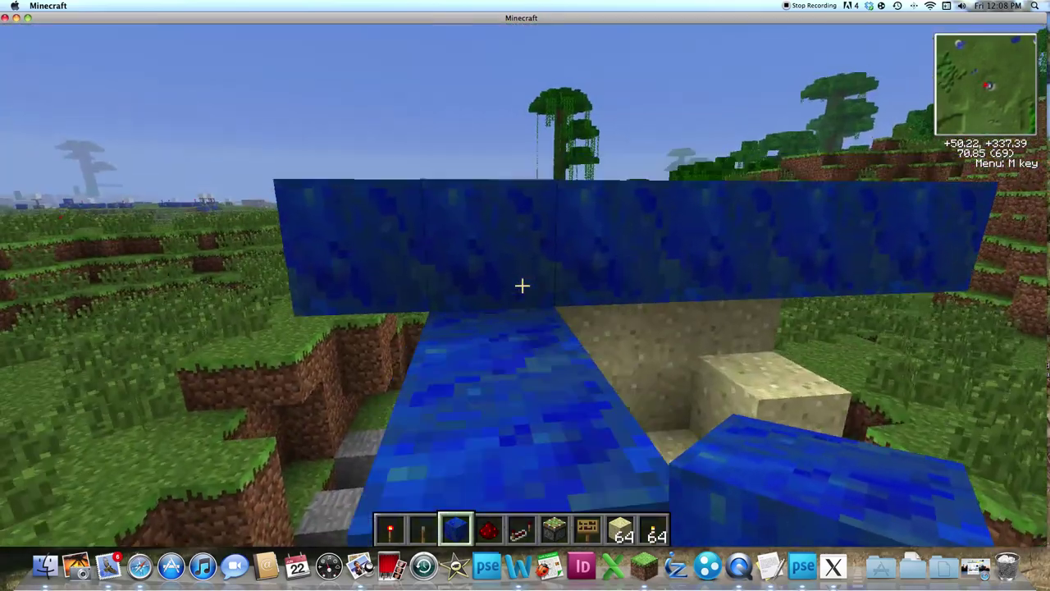
key(w)
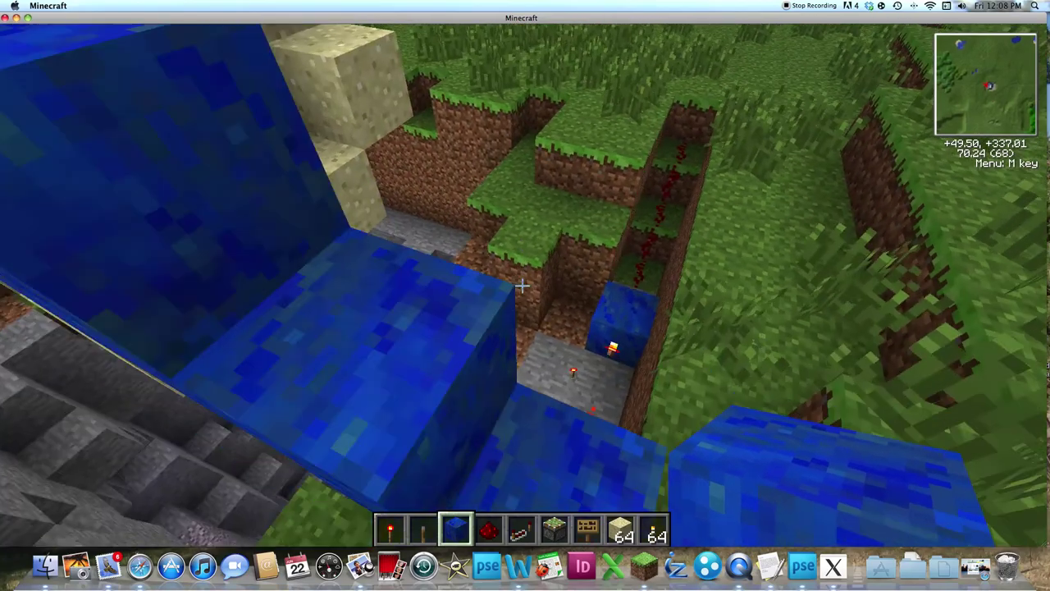
key(w)
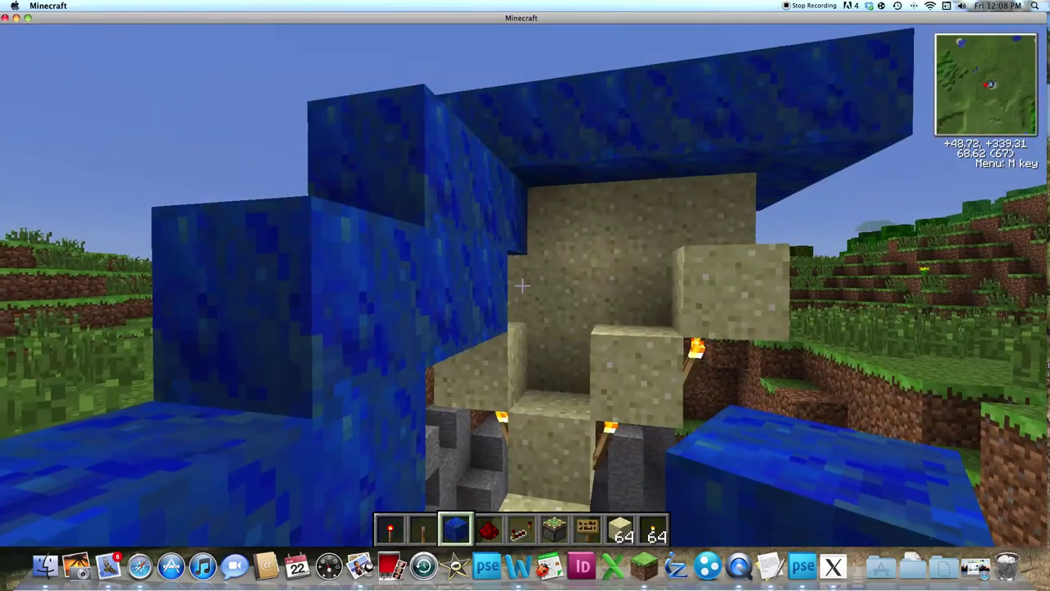
right_click(522, 285)
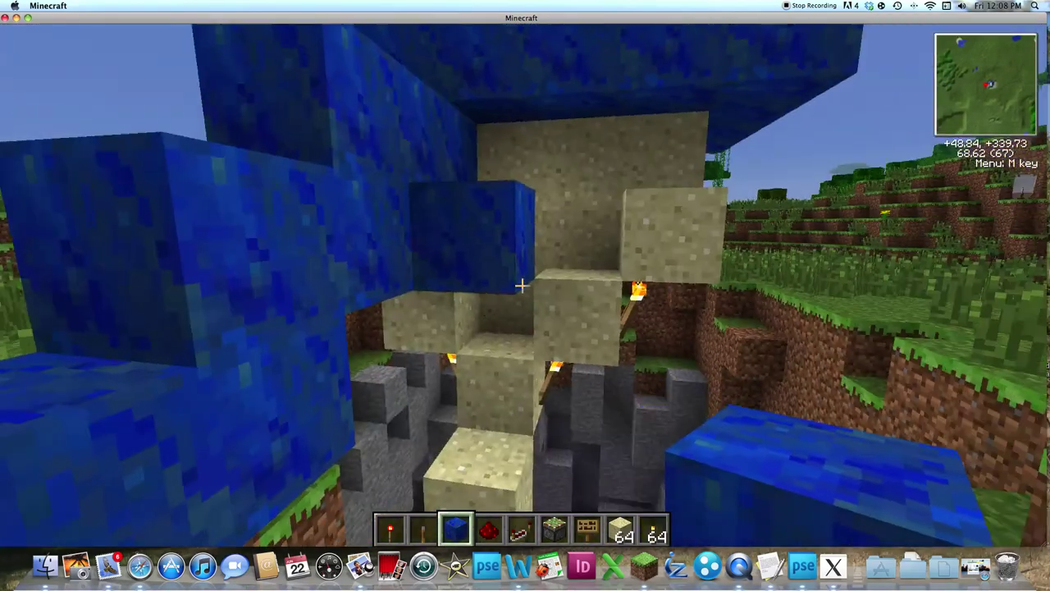
key(w)
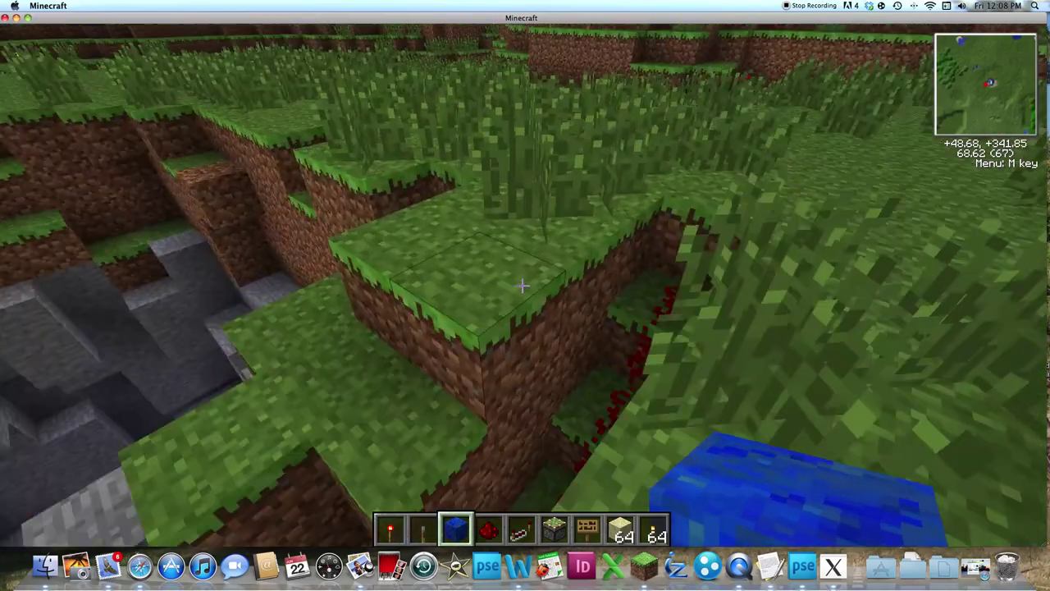
key(w)
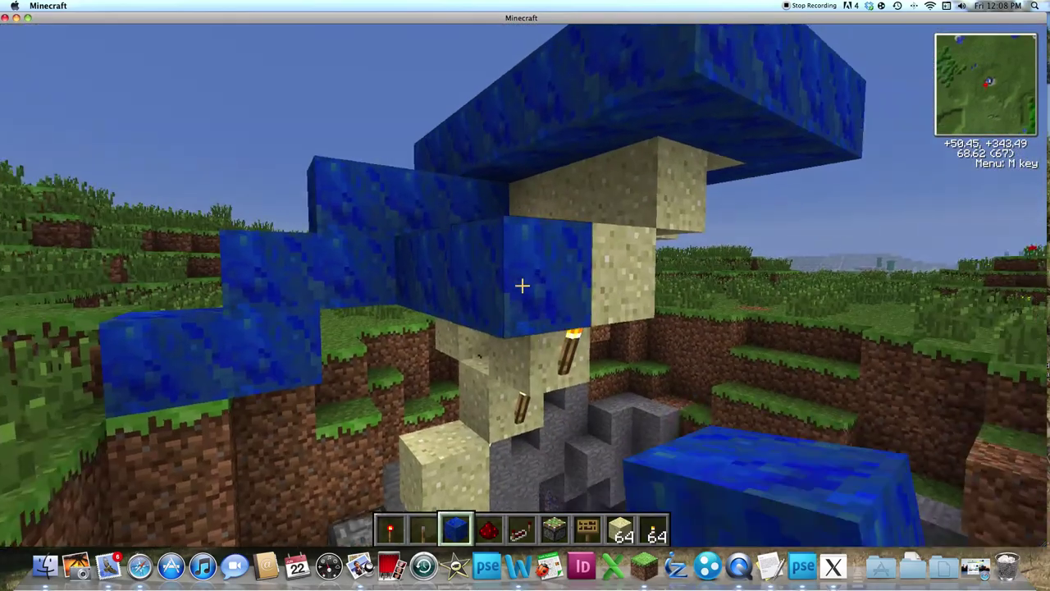
key(w)
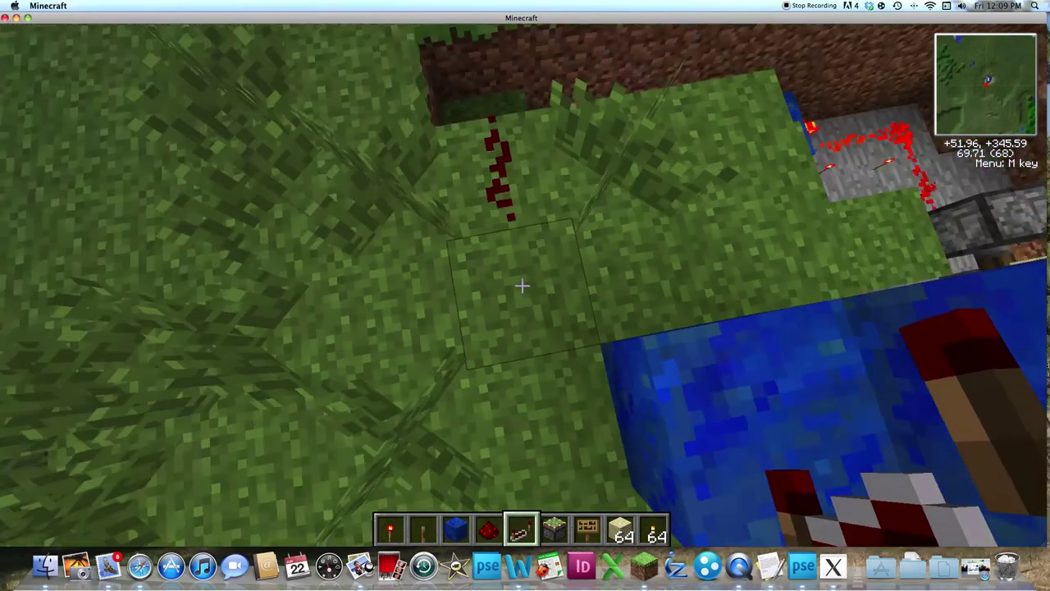
scroll(522, 284, up, 1)
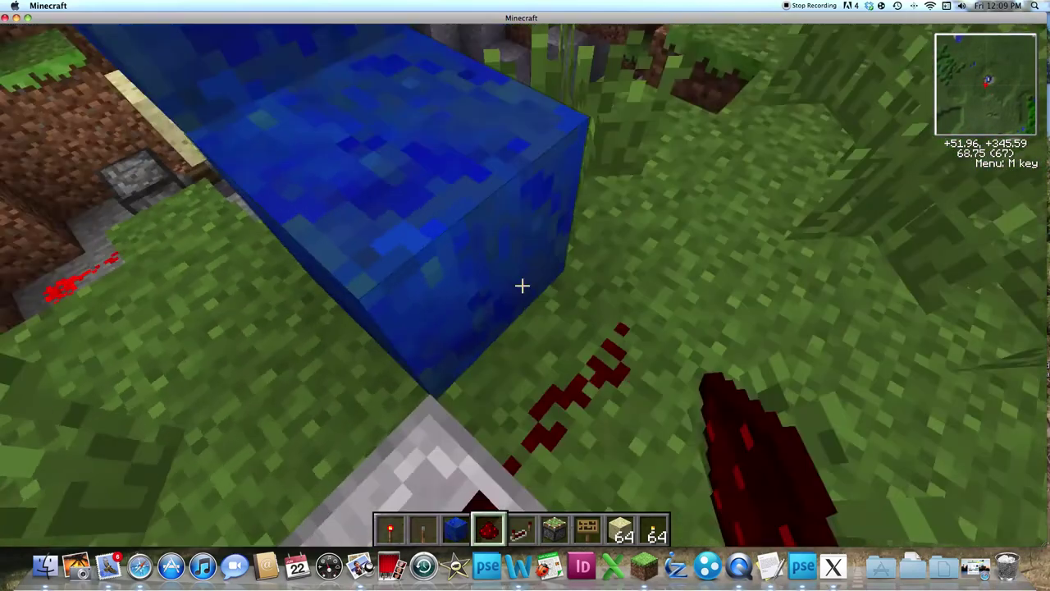
Climb onto the lapis path and lay redstone dust along it
key(w)
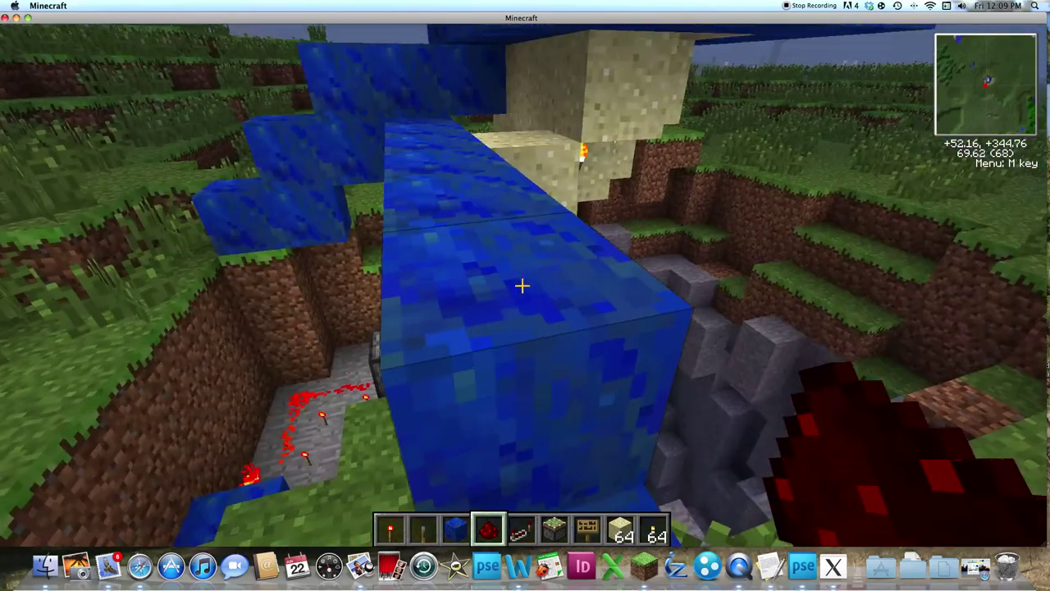
right_click(522, 285)
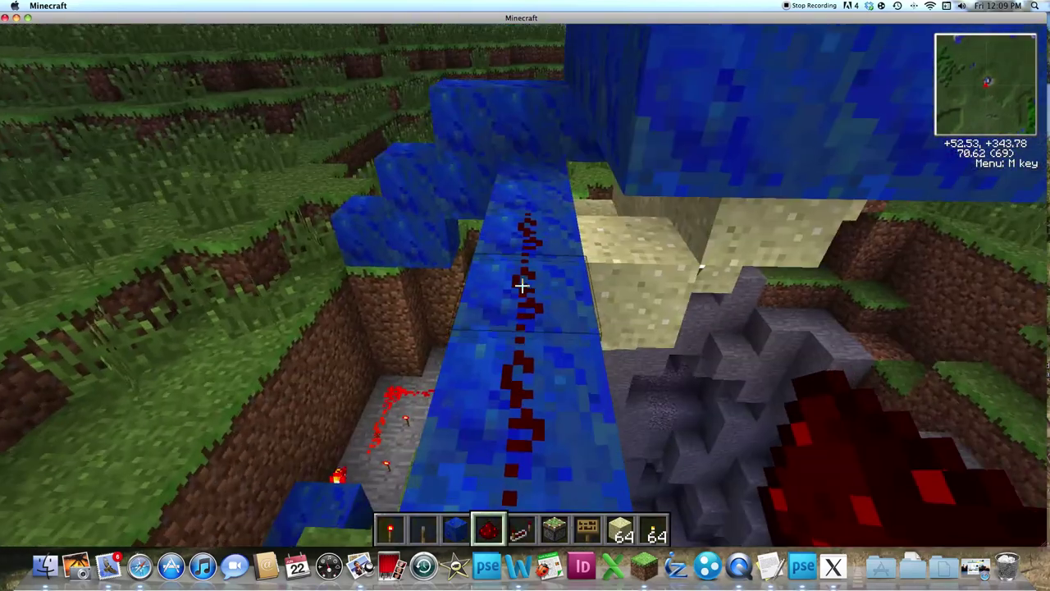
key(w)
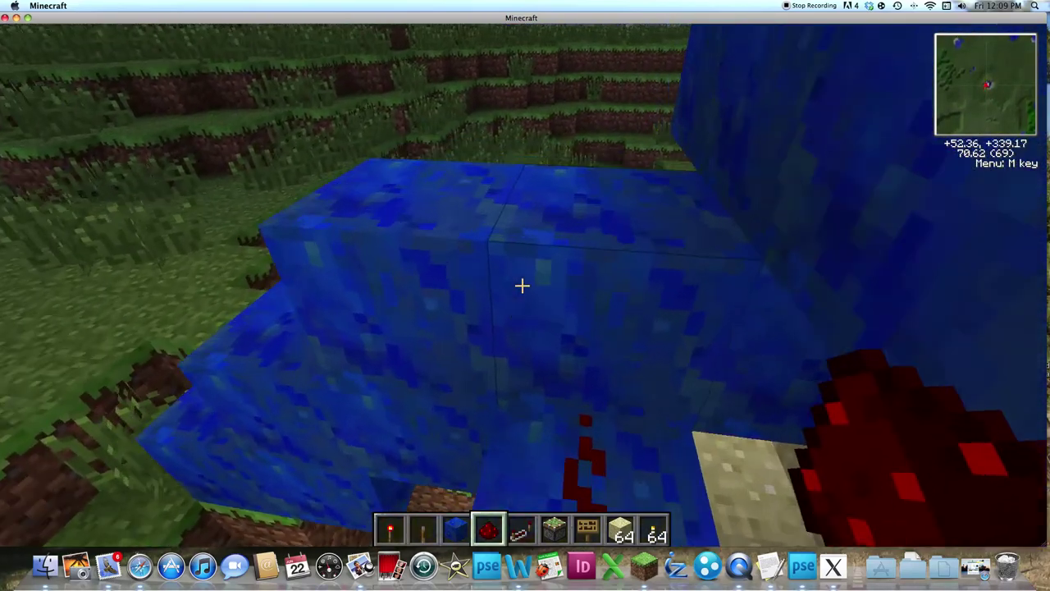
key(space)
Take a stone pressure plate from TooManyItems and place it on the lapis block
key(e)
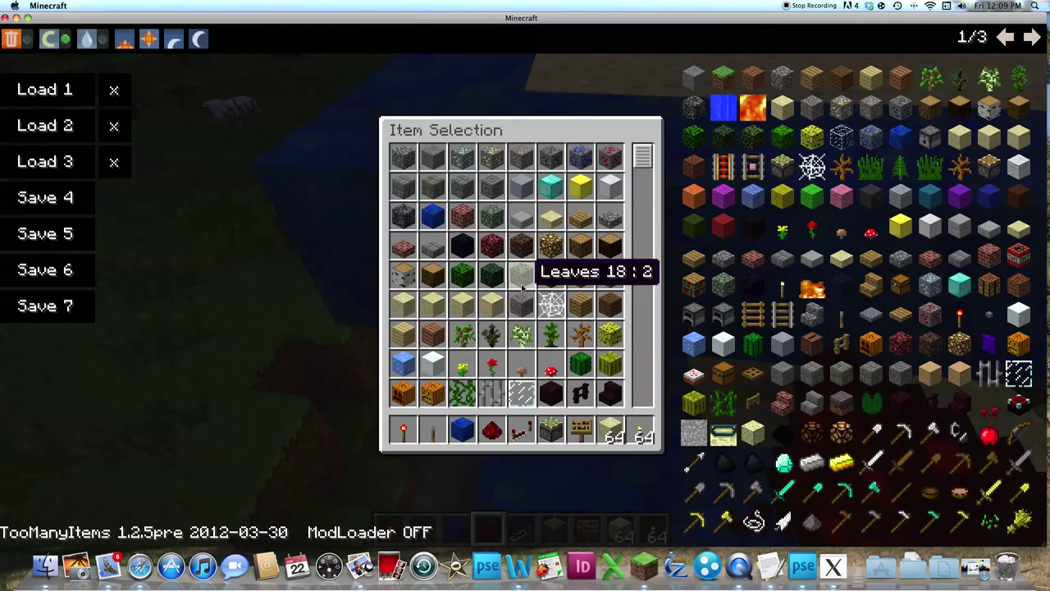
key(e)
key(3)
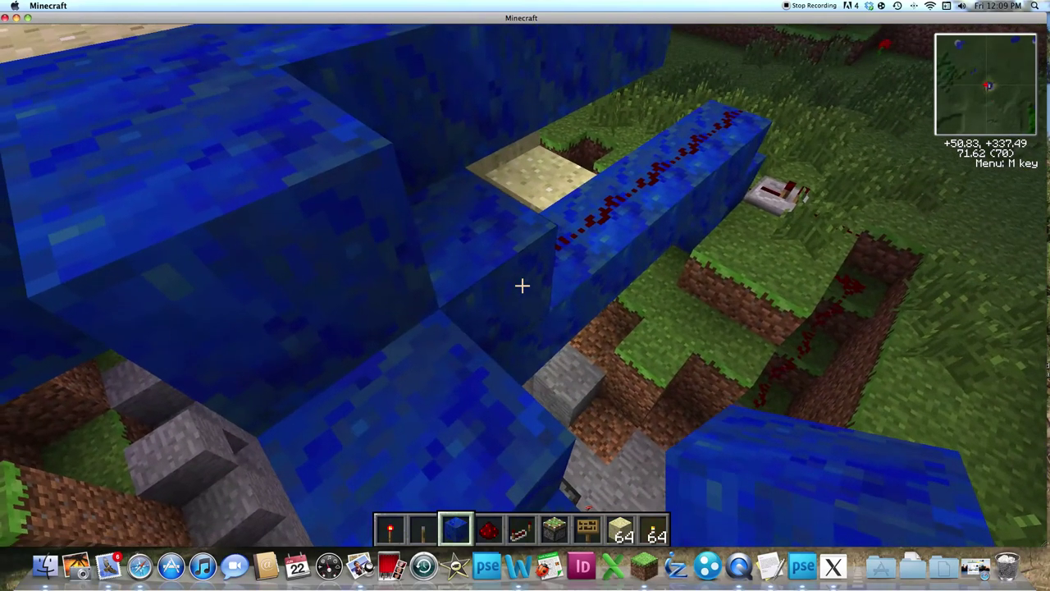
key(e)
scroll(520, 286, down, 1)
scroll(520, 286, down, 2)
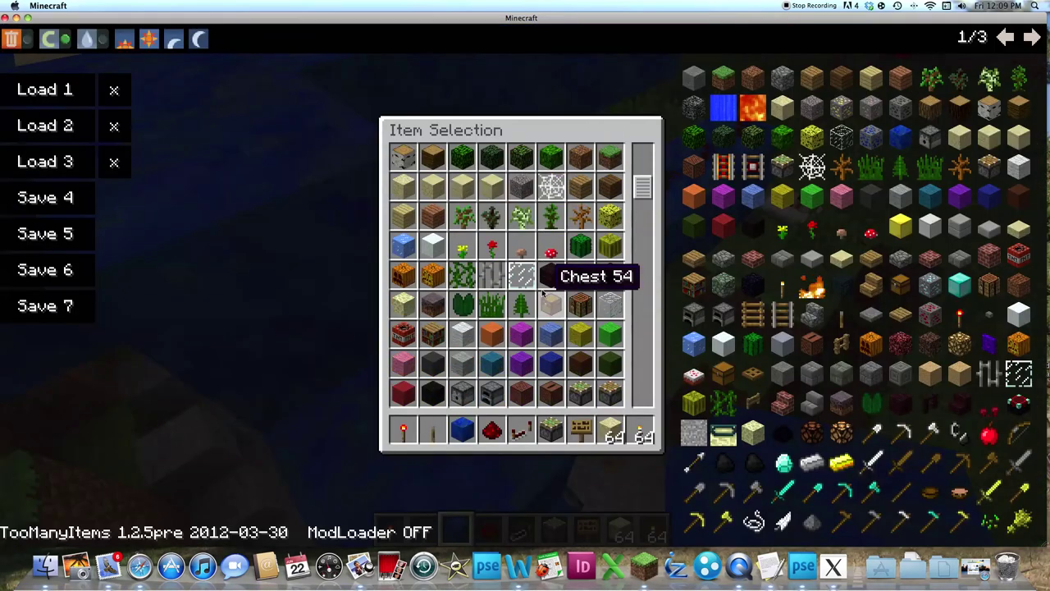
scroll(520, 287, down, 2)
scroll(525, 328, down, 2)
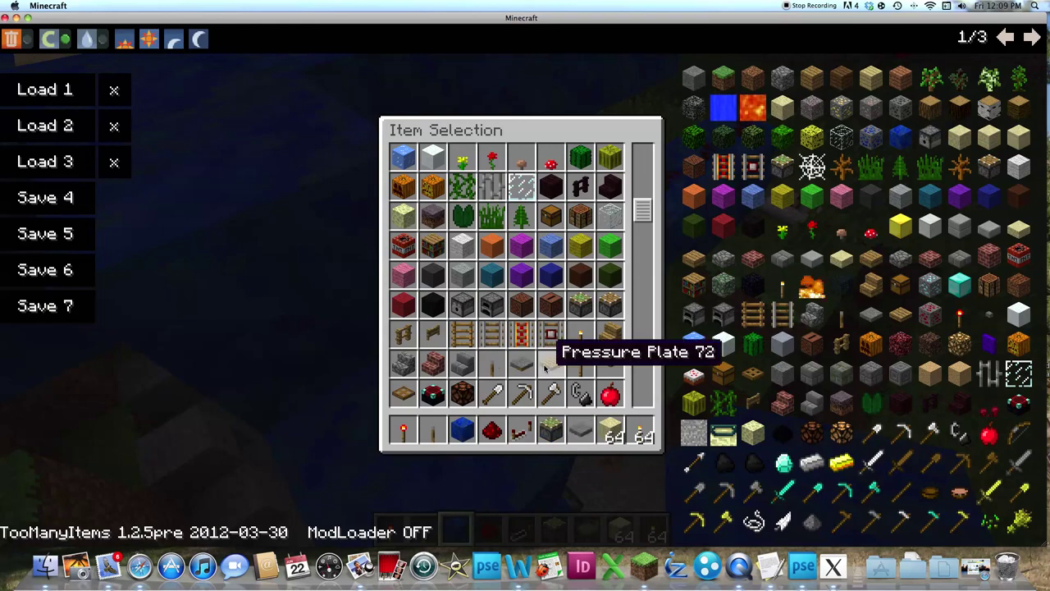
key(e)
scroll(522, 285, down, 5)
scroll(523, 285, up, 1)
right_click(523, 285)
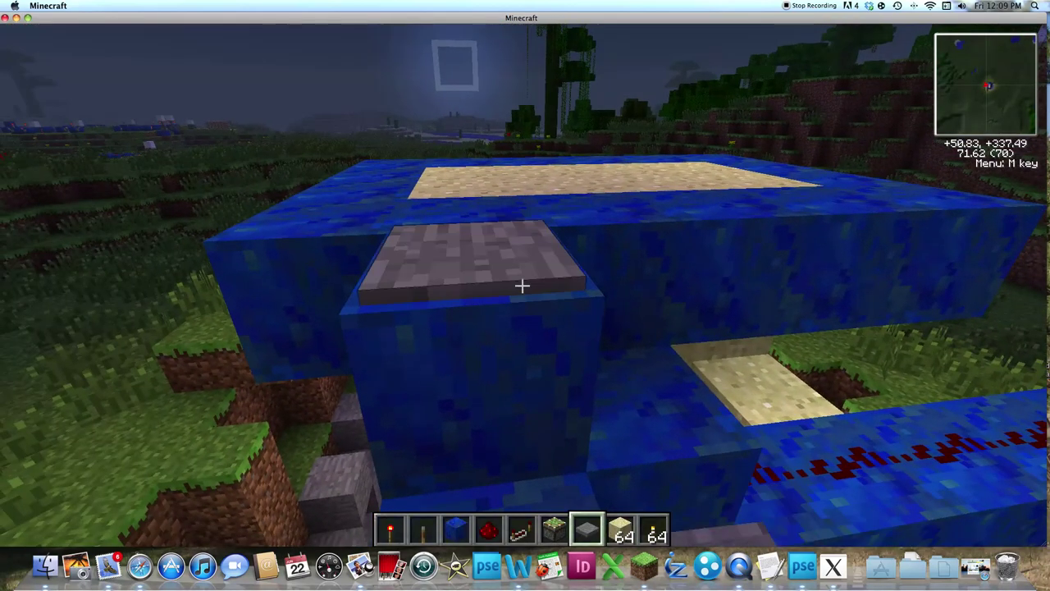
Walk around the ground beside the house back toward the lapis blocks
key(w)
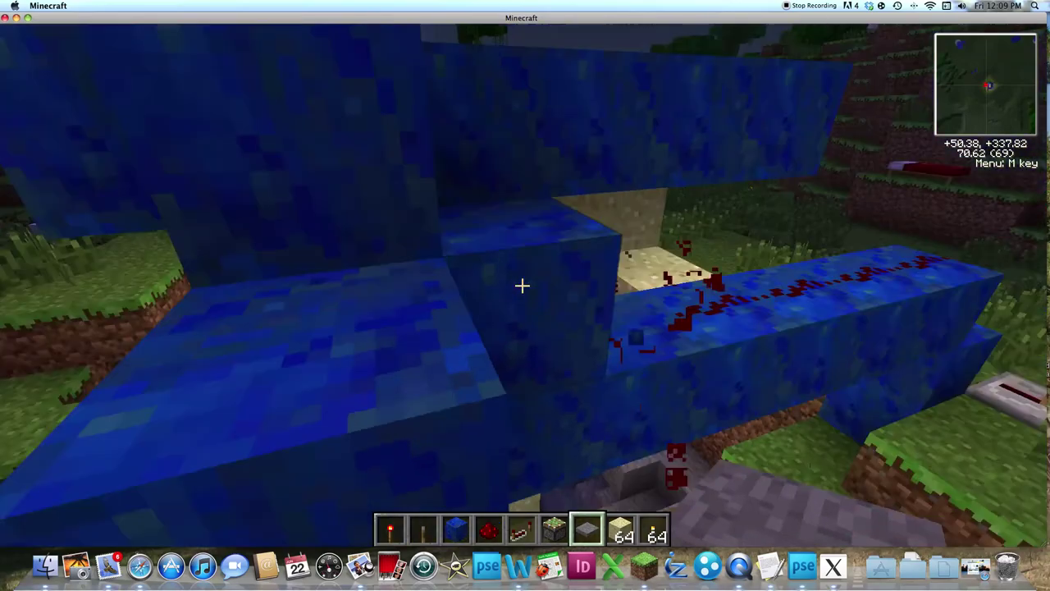
scroll(522, 285, up, 3)
key(space)
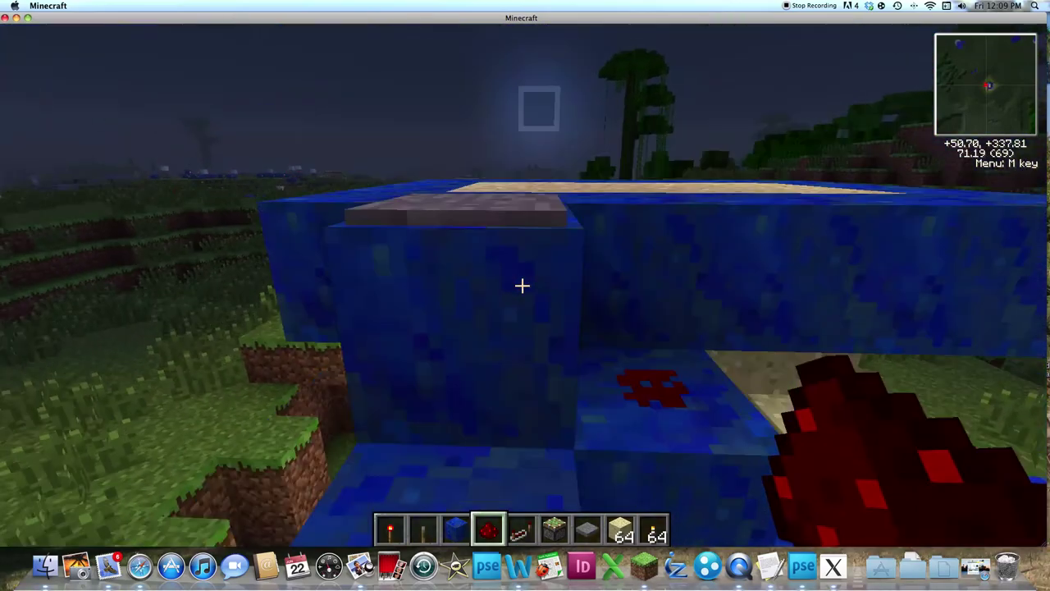
key(w)
key(space)
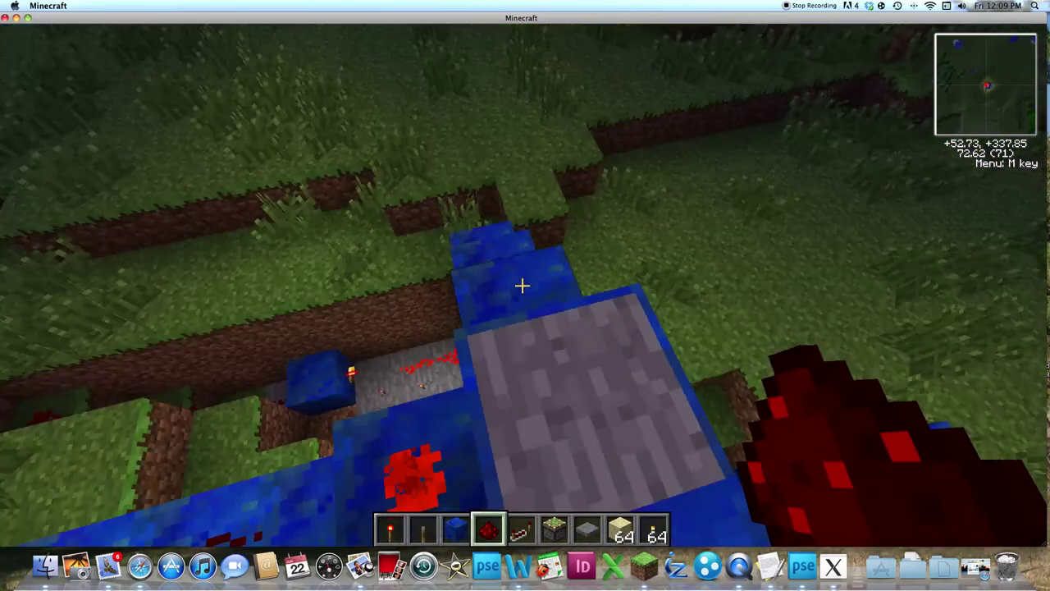
key(w)
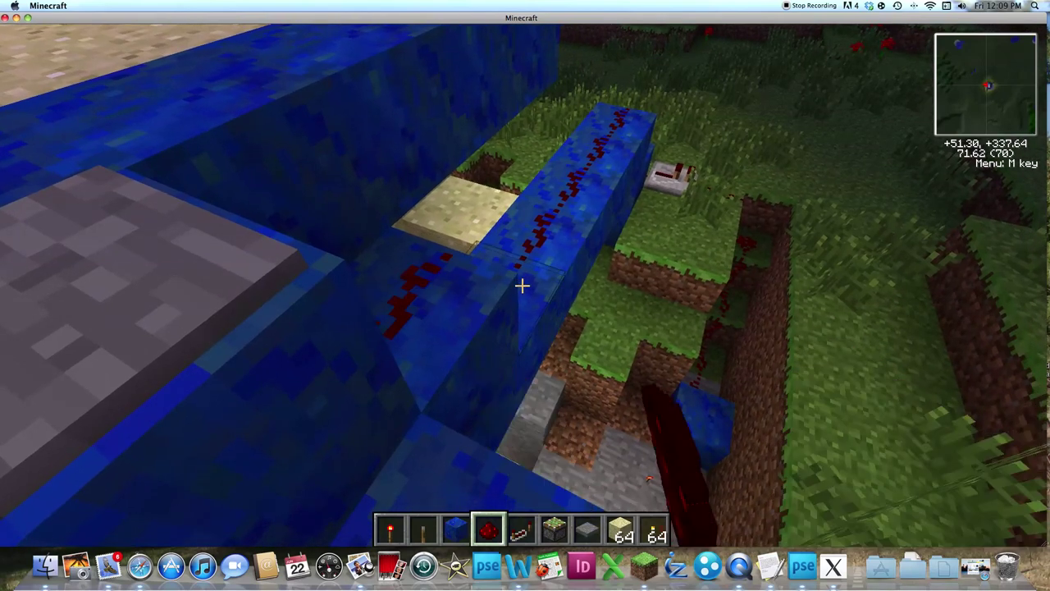
Fetch an iron door from TooManyItems into hotbar slot 8 and select it
key(e)
scroll(523, 284, down, 2)
scroll(522, 284, down, 2)
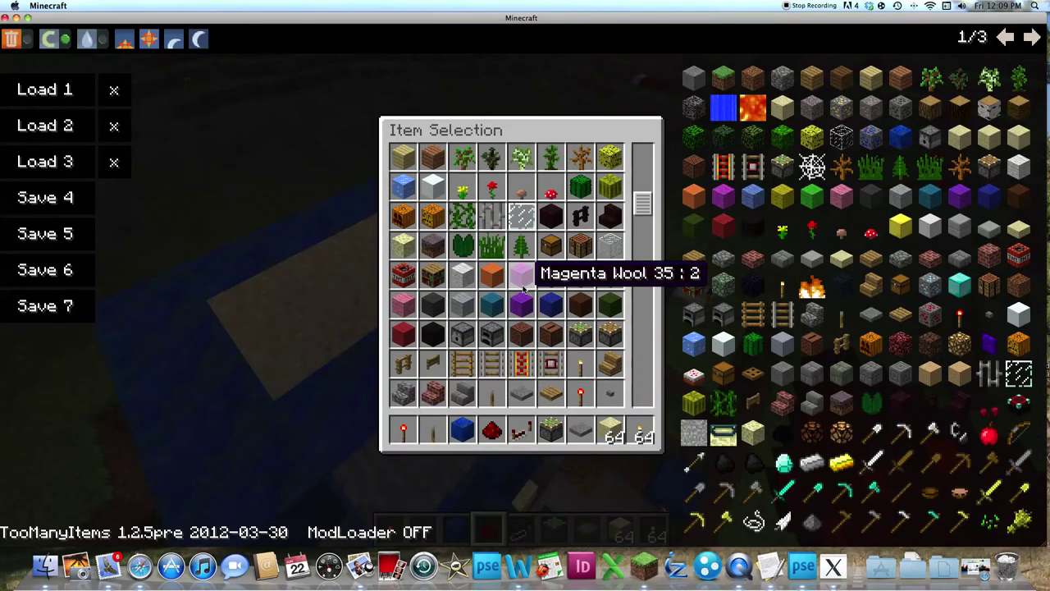
scroll(522, 284, down, 3)
scroll(523, 284, down, 2)
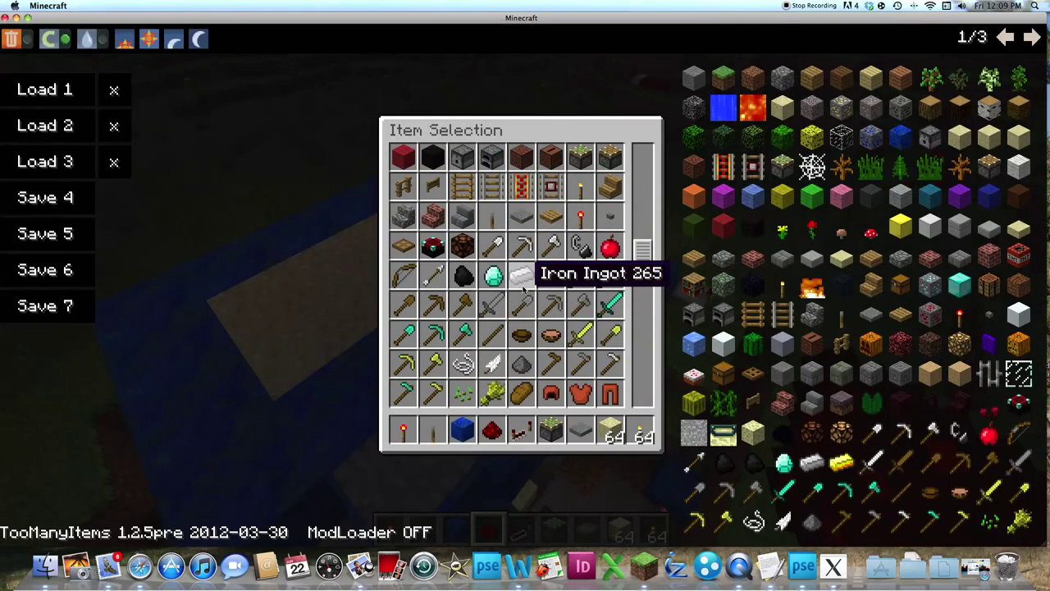
scroll(522, 284, down, 4)
scroll(523, 284, down, 2)
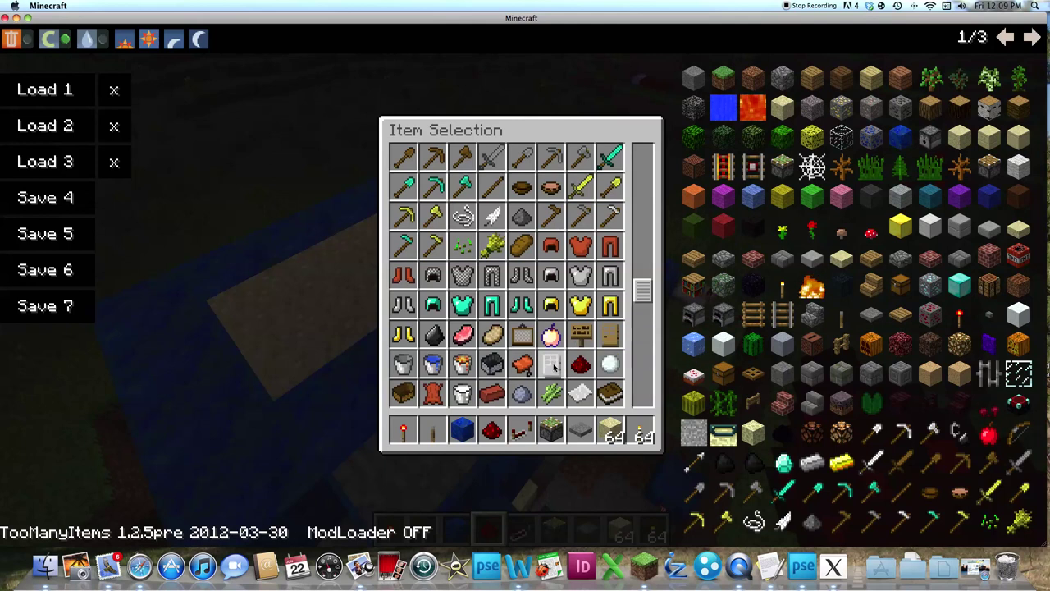
click(621, 435)
key(e)
key(8)
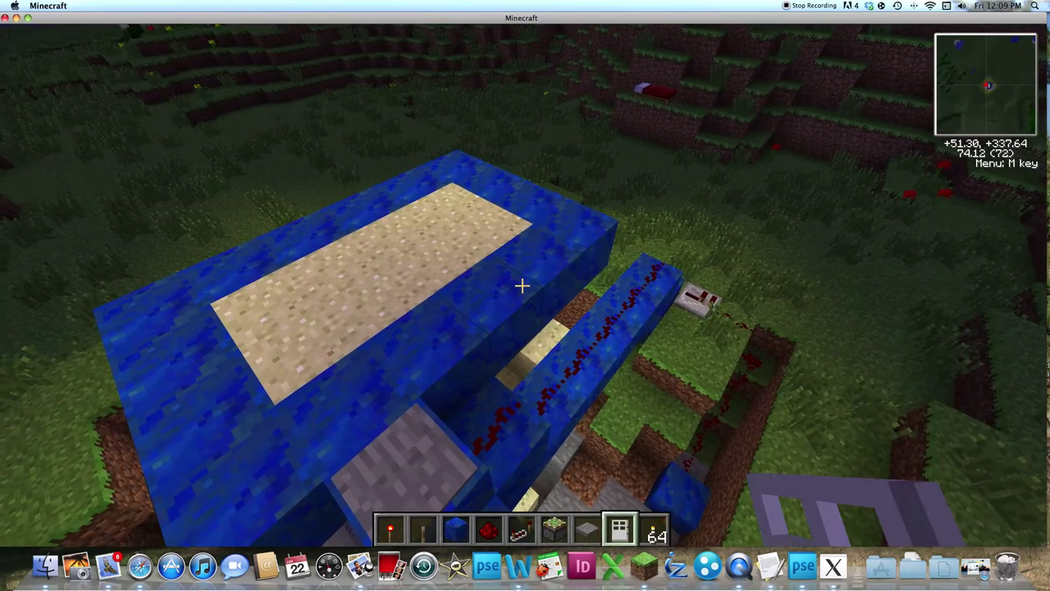
Place the iron door and a lapis block on the platform, then circle the house
right_click(523, 284)
scroll(523, 285, down, 3)
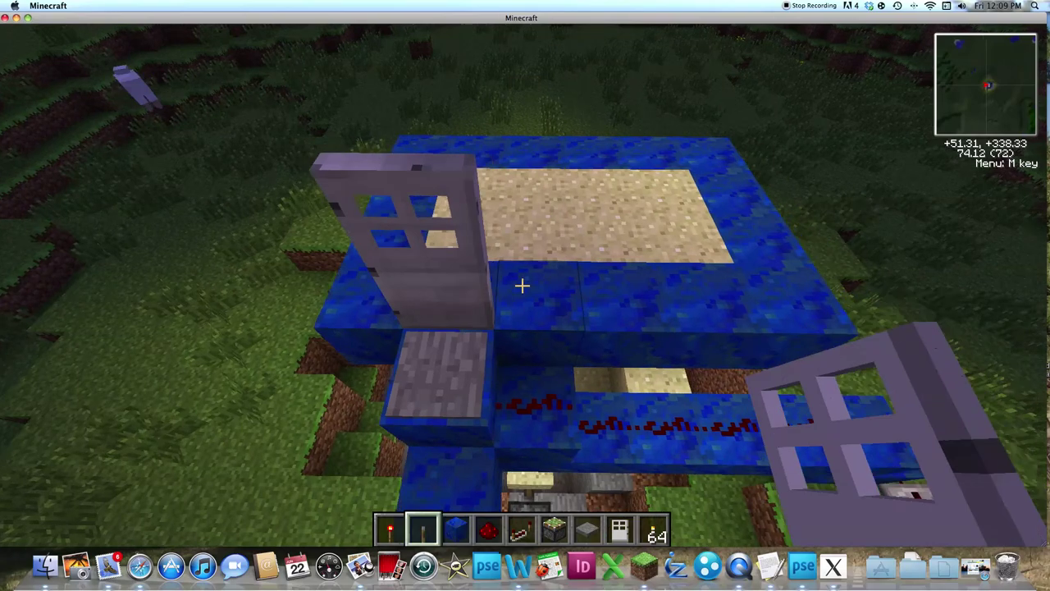
scroll(522, 285, down, 1)
right_click(522, 285)
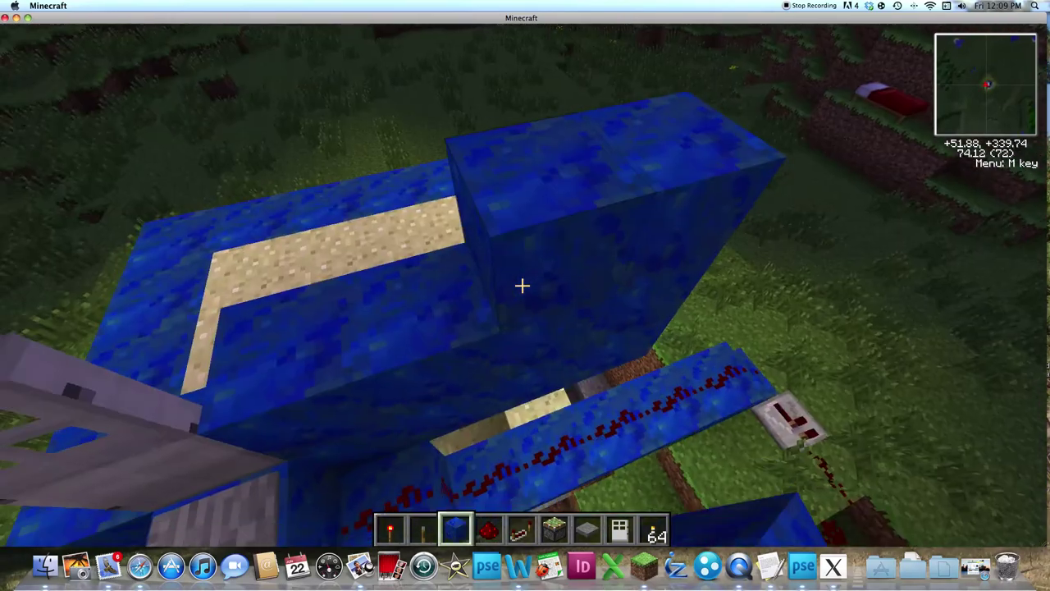
key(a)
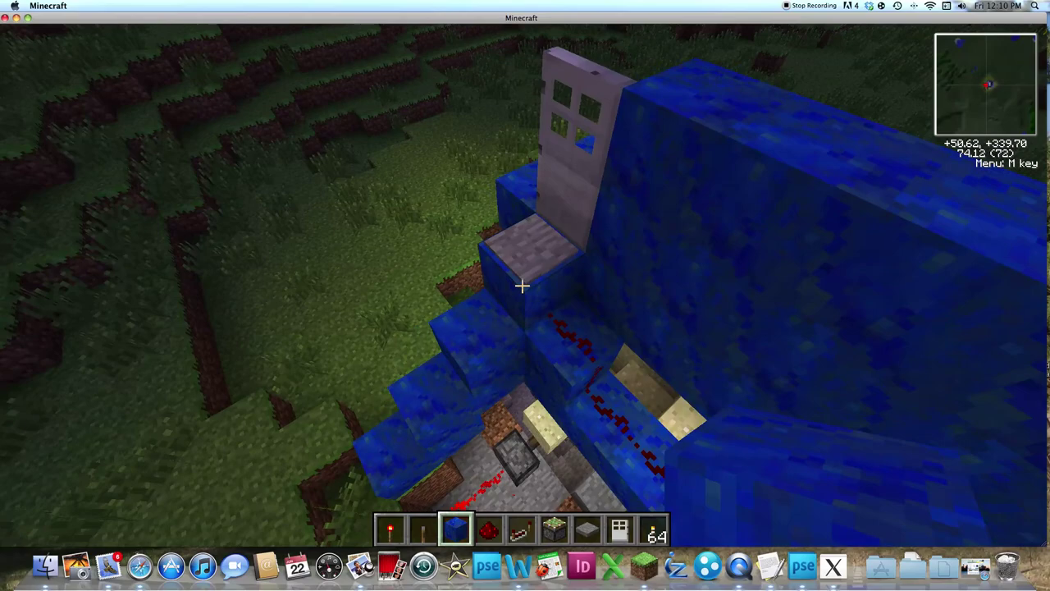
key(a)
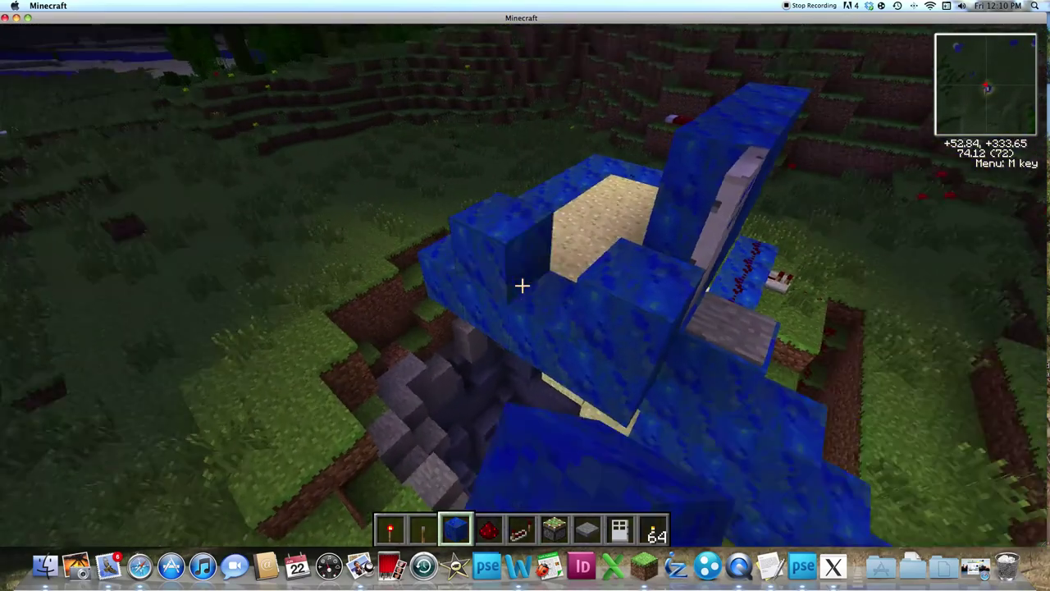
key(a)
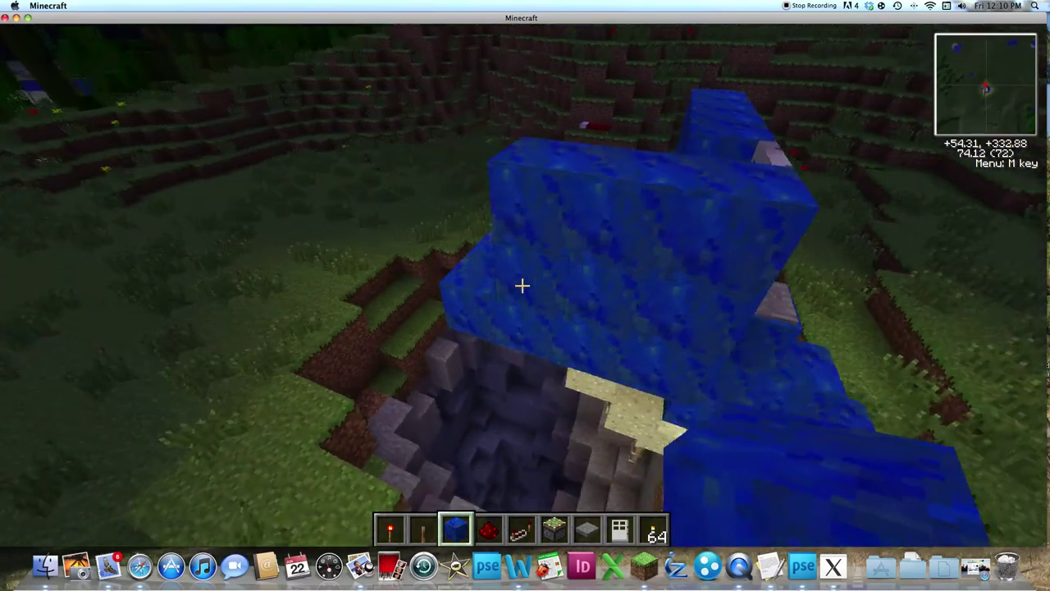
key(a)
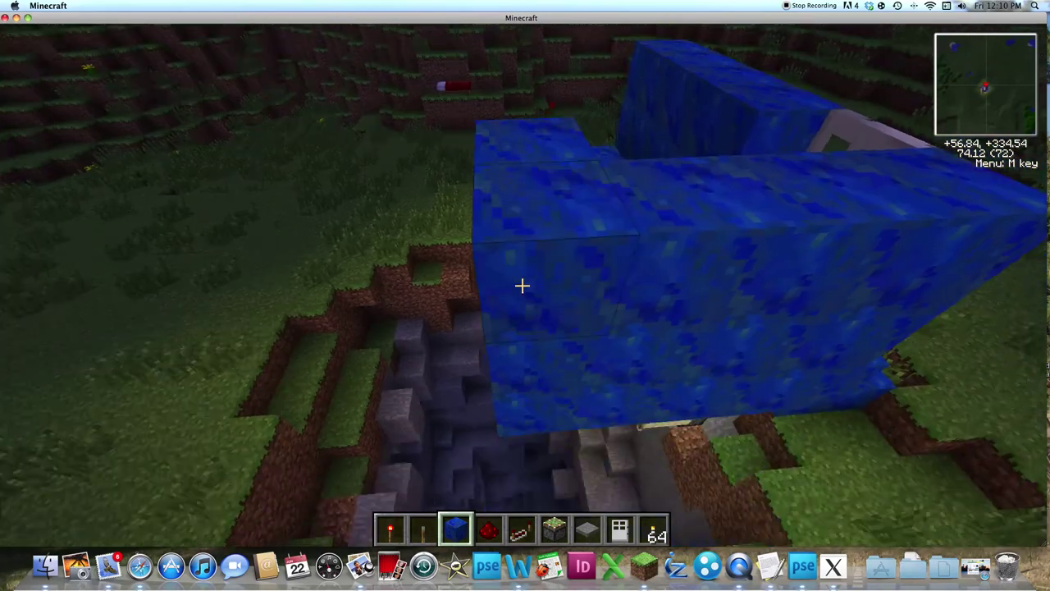
Climb onto the enclosure wall, add two lapis blocks on top, and view it from above
key(a)
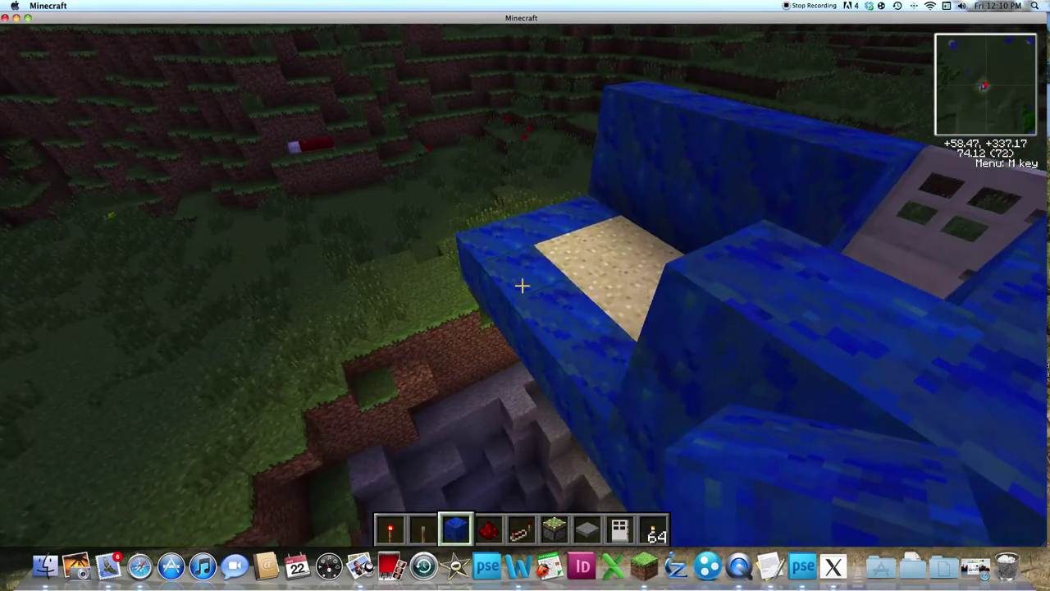
key(a)
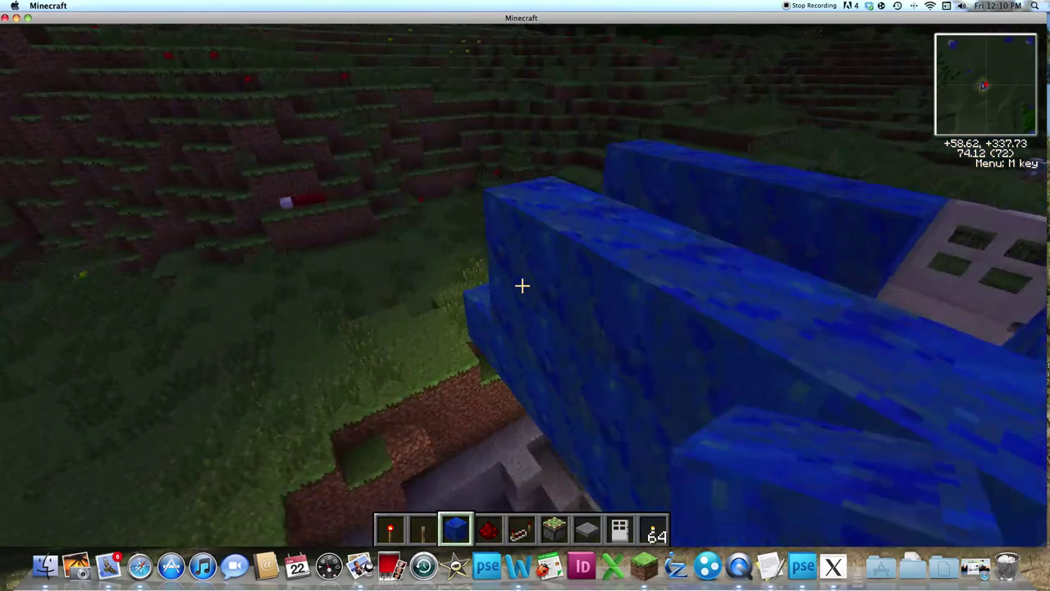
key(a)
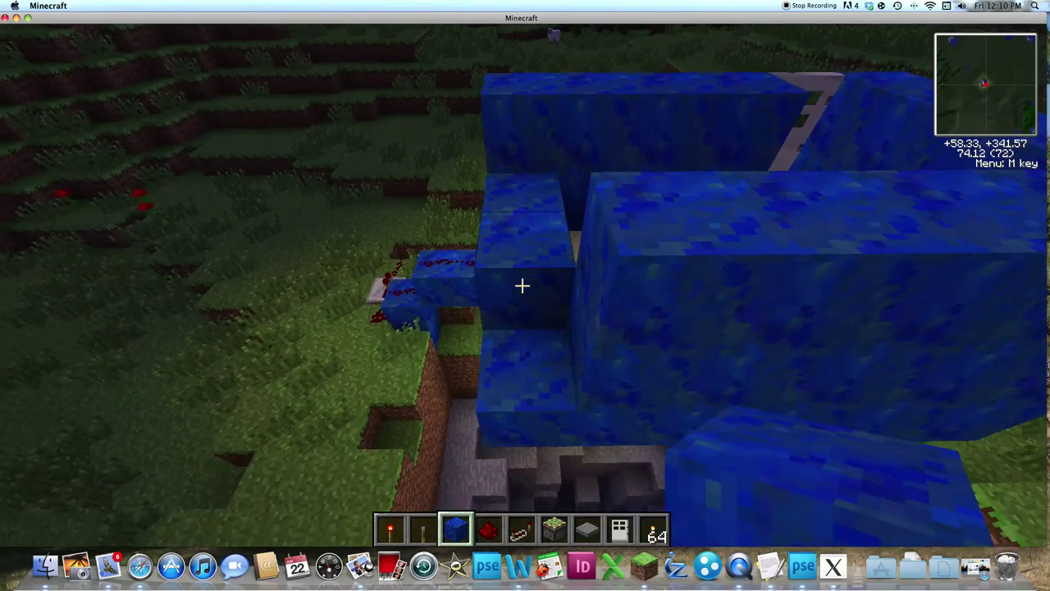
key(a)
key(space)
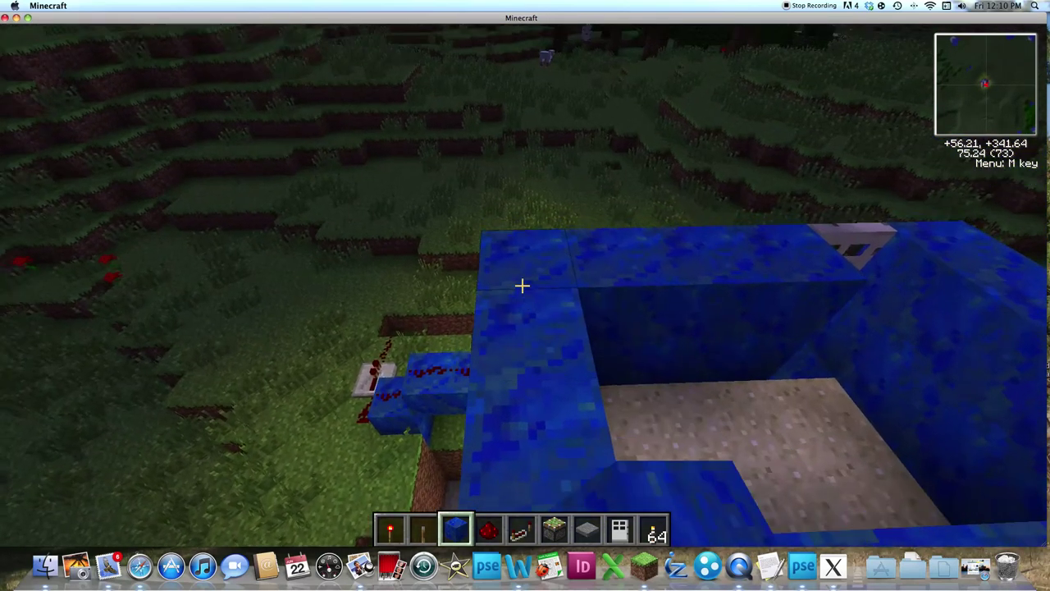
key(a)
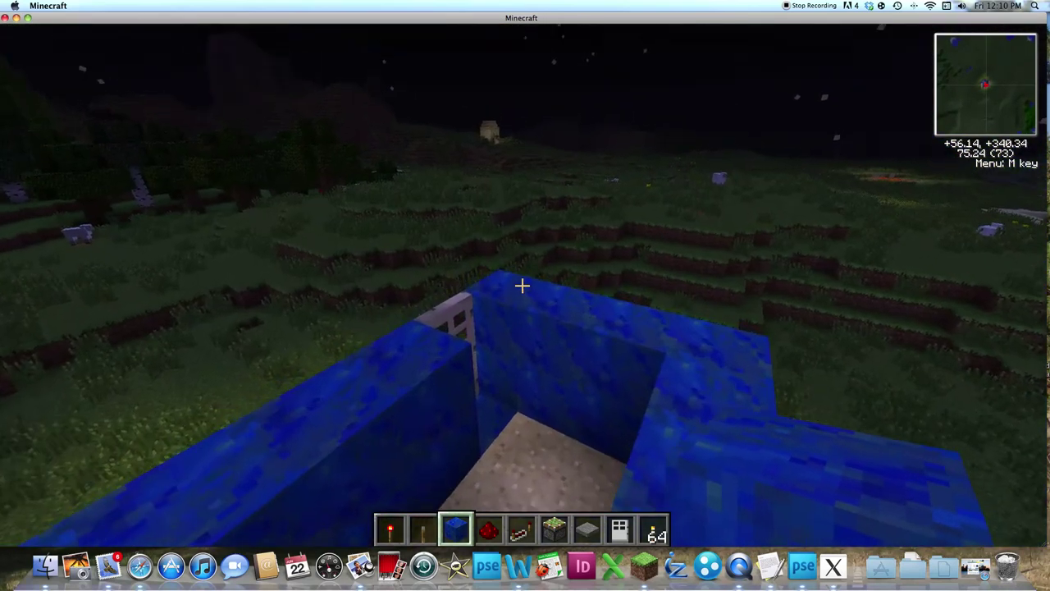
right_click(522, 285)
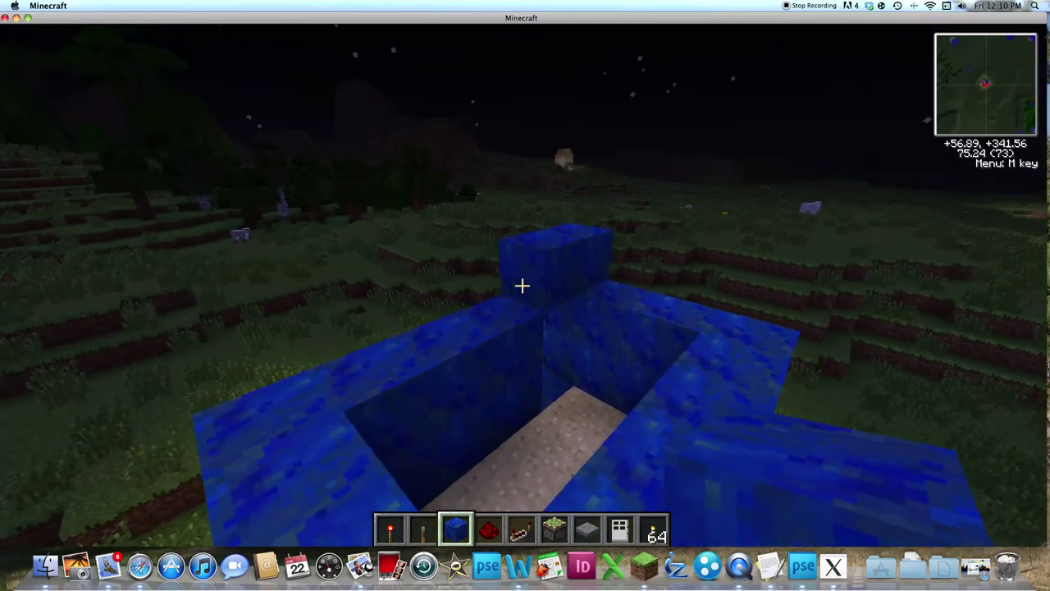
right_click(523, 285)
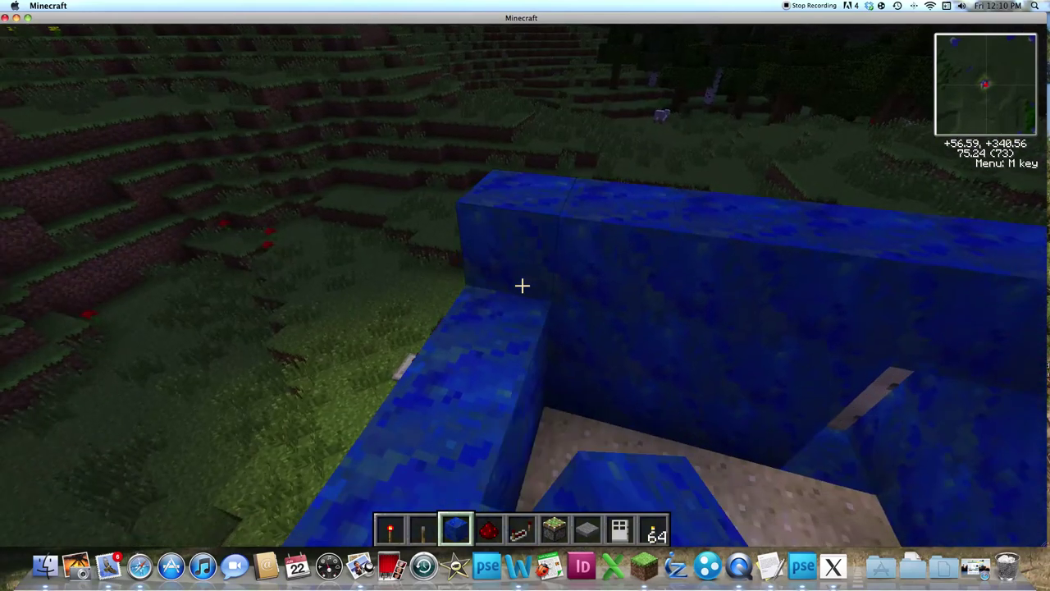
key(w)
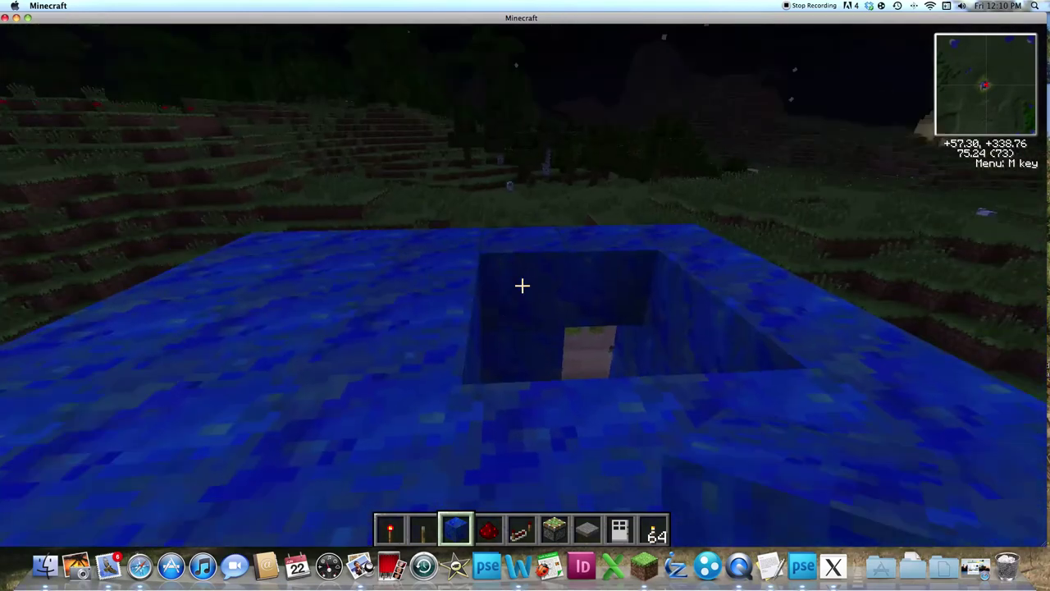
key(w)
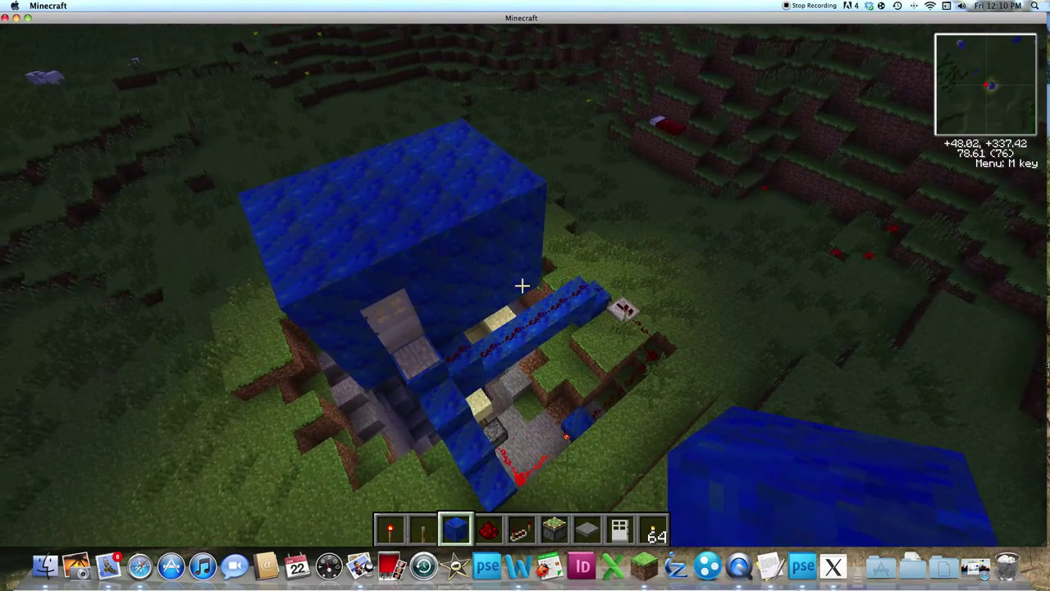
Take grass blocks and stack them against the house, replacing misplaced ones
key(e)
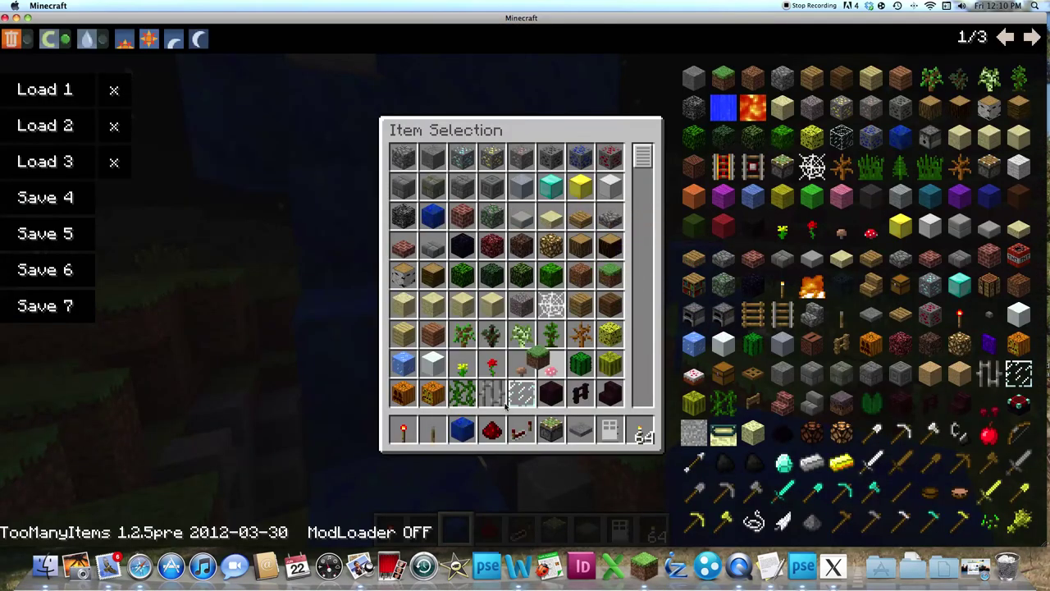
key(e)
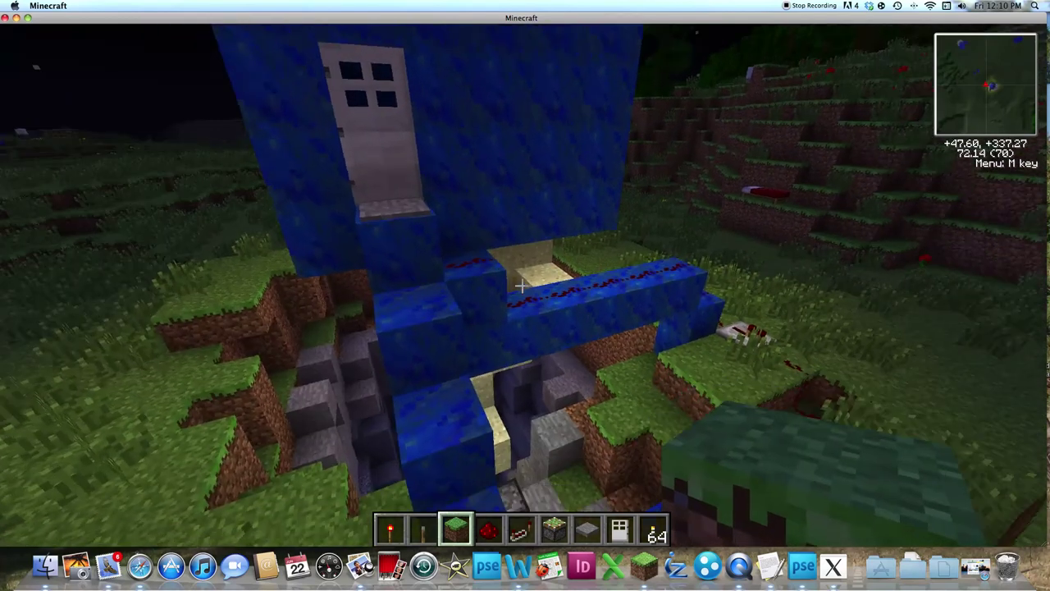
key(w)
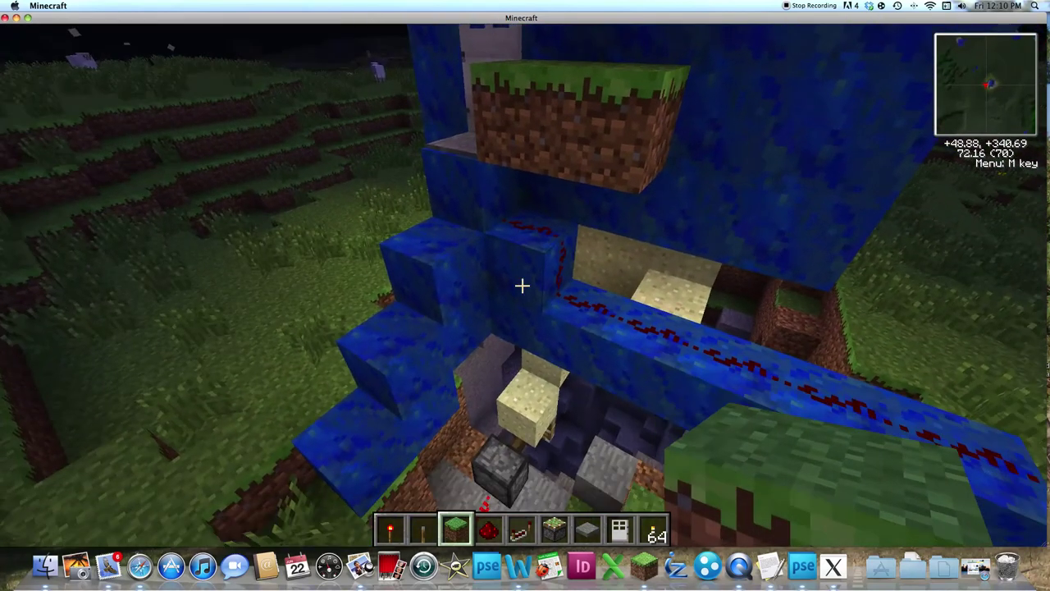
right_click(522, 285)
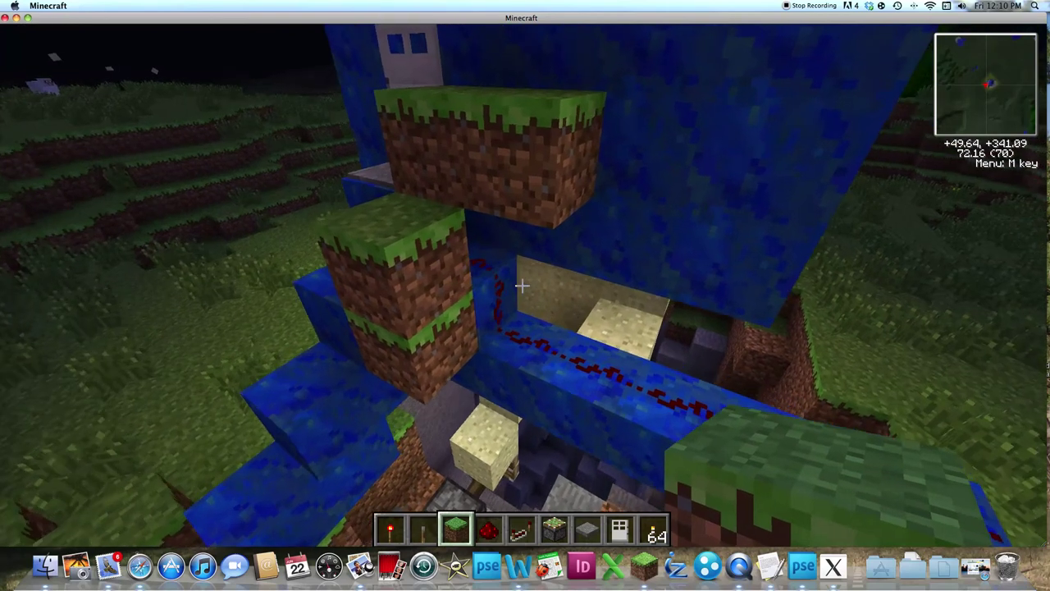
right_click(522, 284)
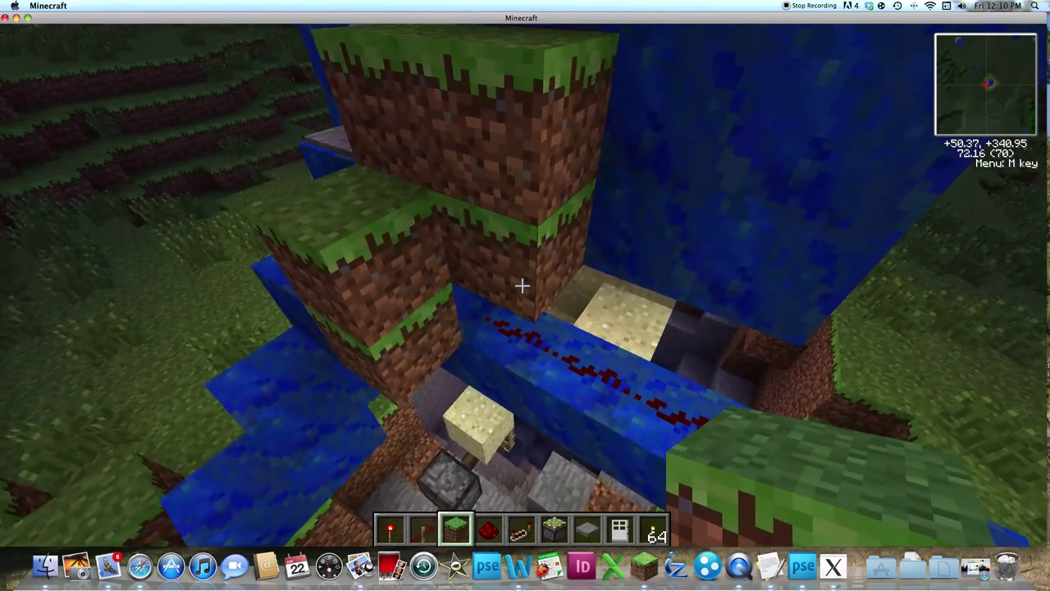
click(522, 284)
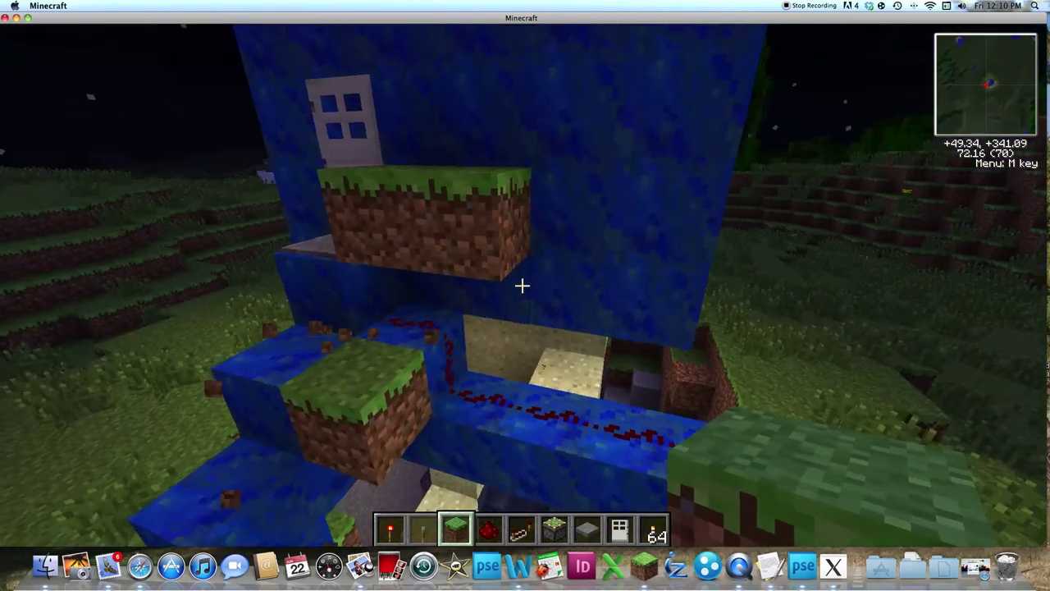
right_click(522, 285)
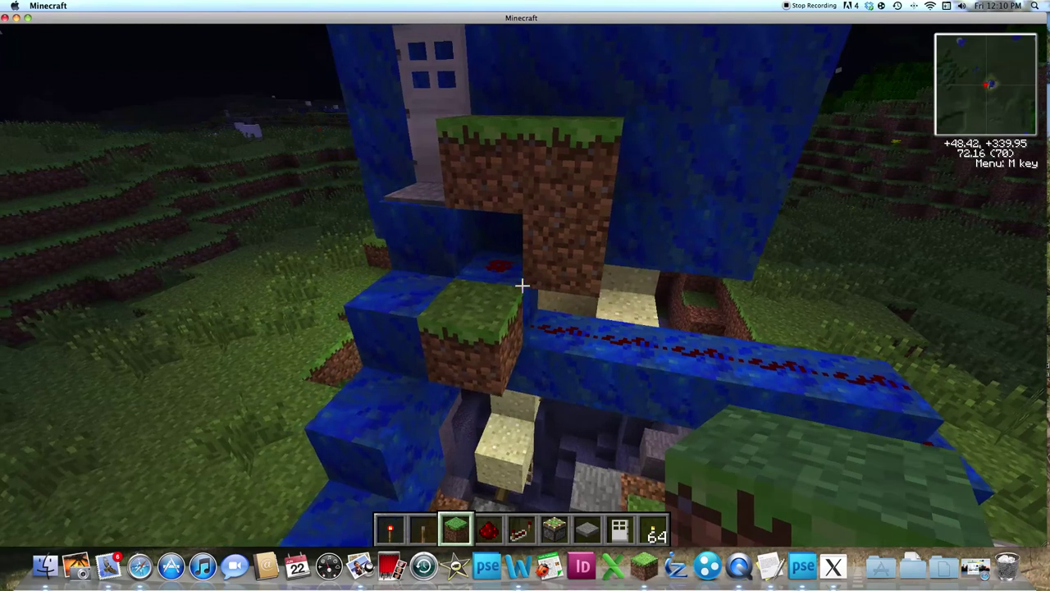
click(522, 285)
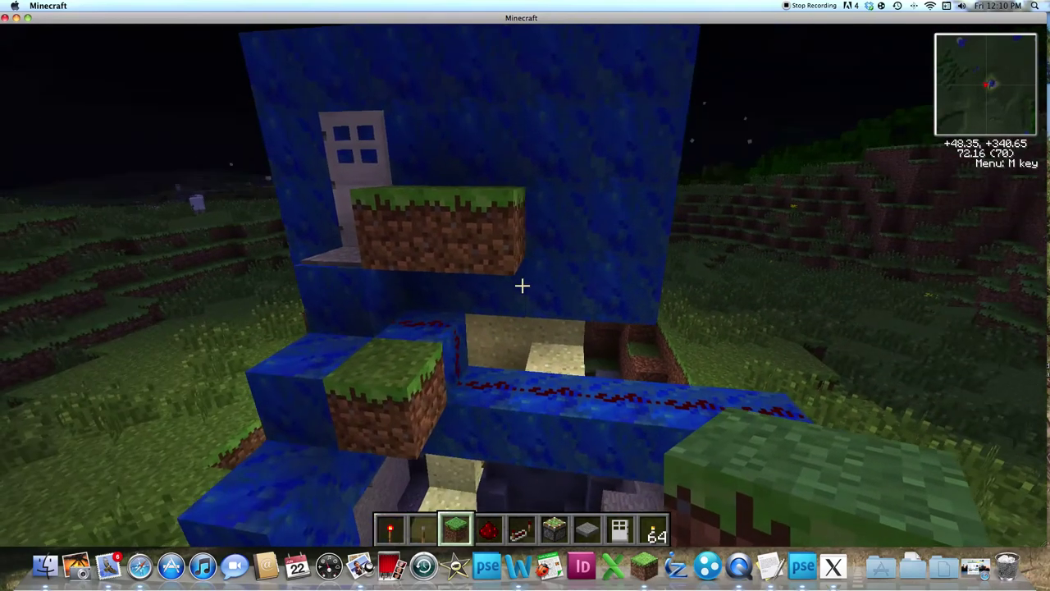
right_click(522, 284)
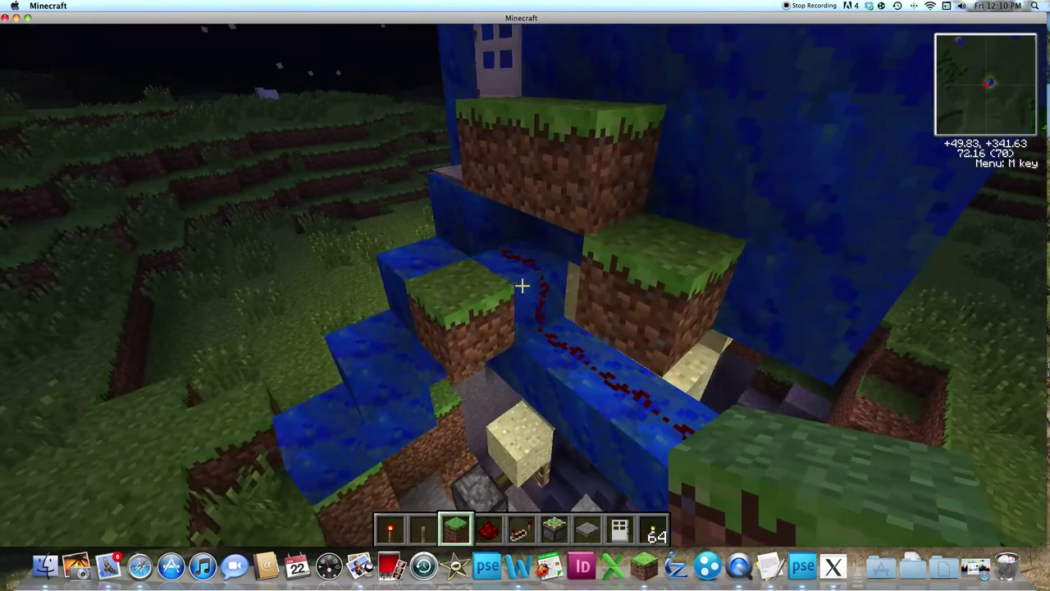
Walk around to view the grass steps, then drop down off the edge
key(w)
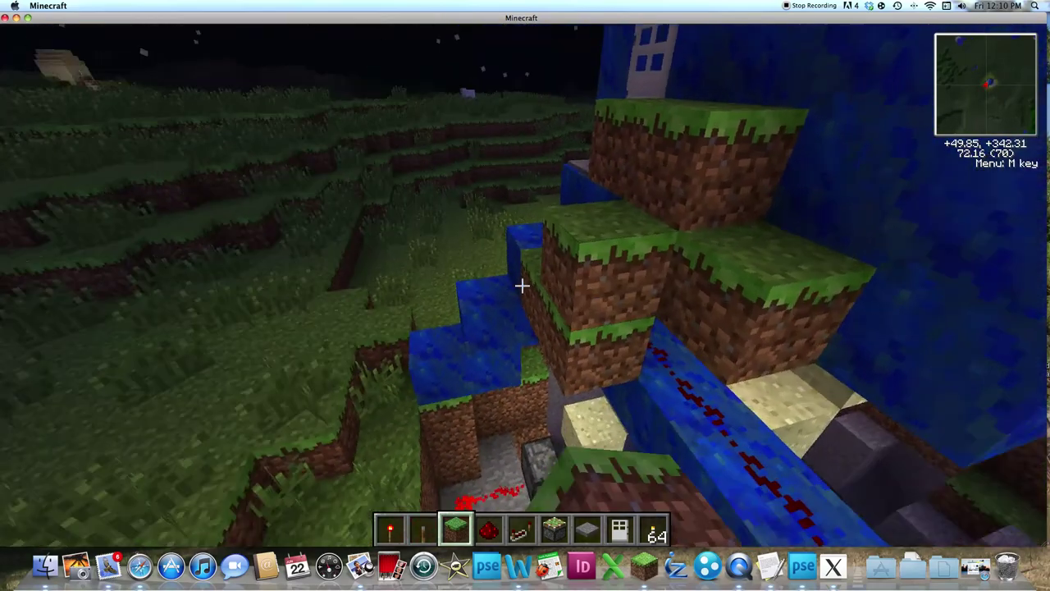
key(w)
key(w)
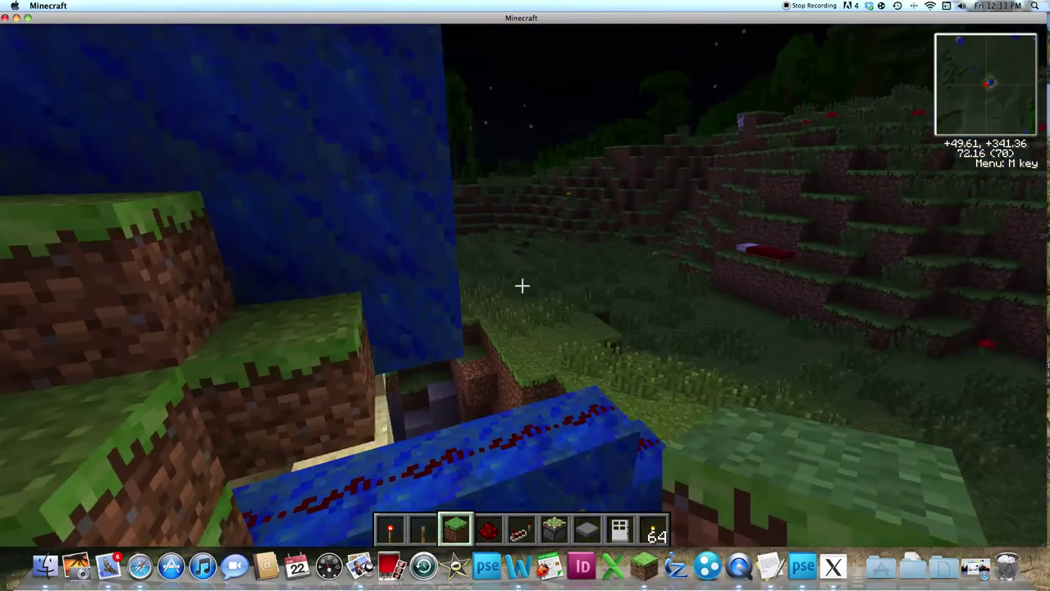
key(w)
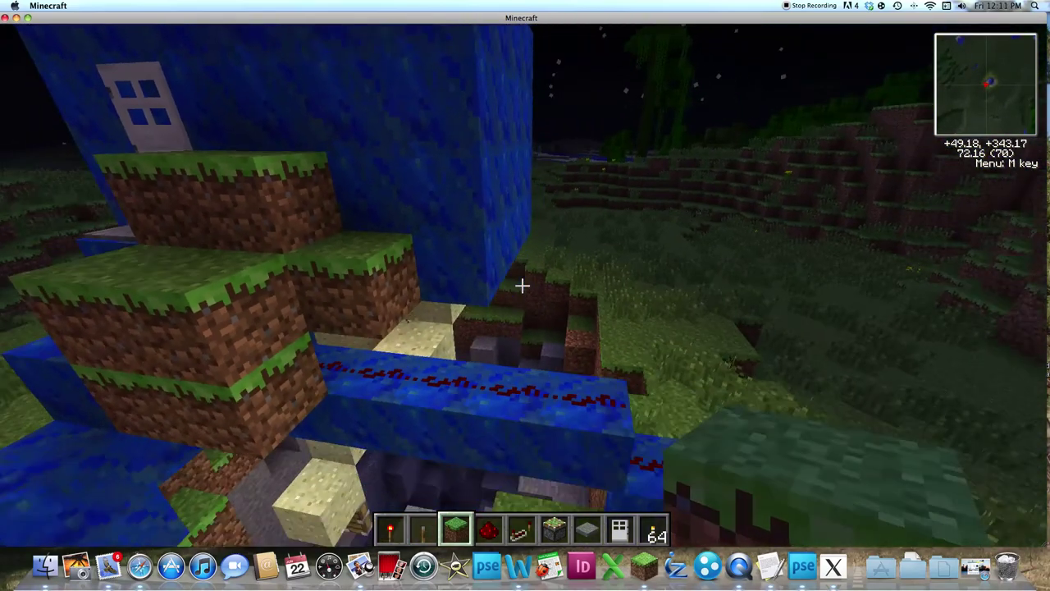
key(w)
key(w)
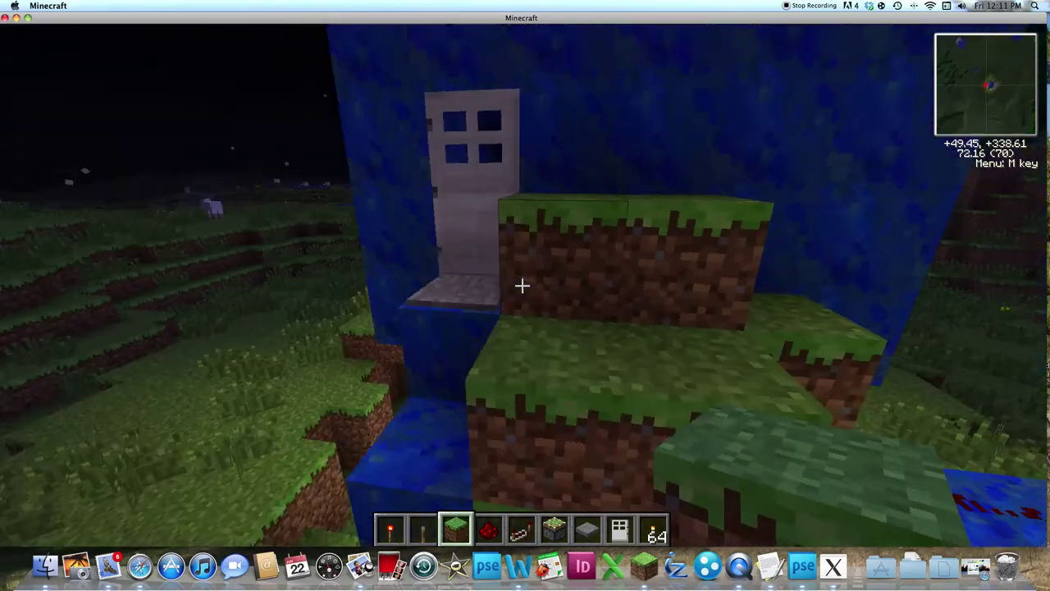
key(w)
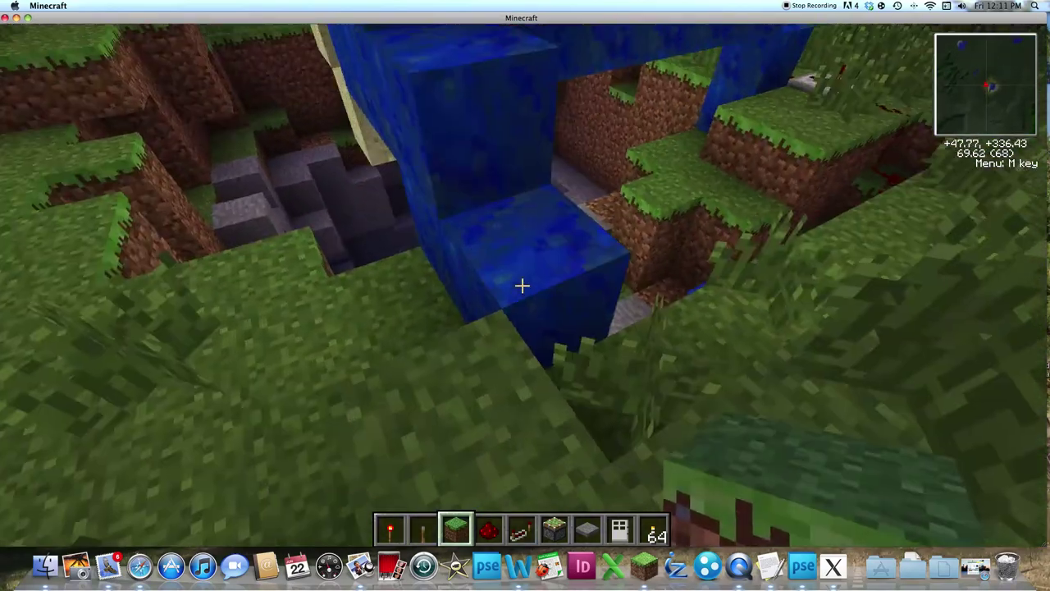
key(w)
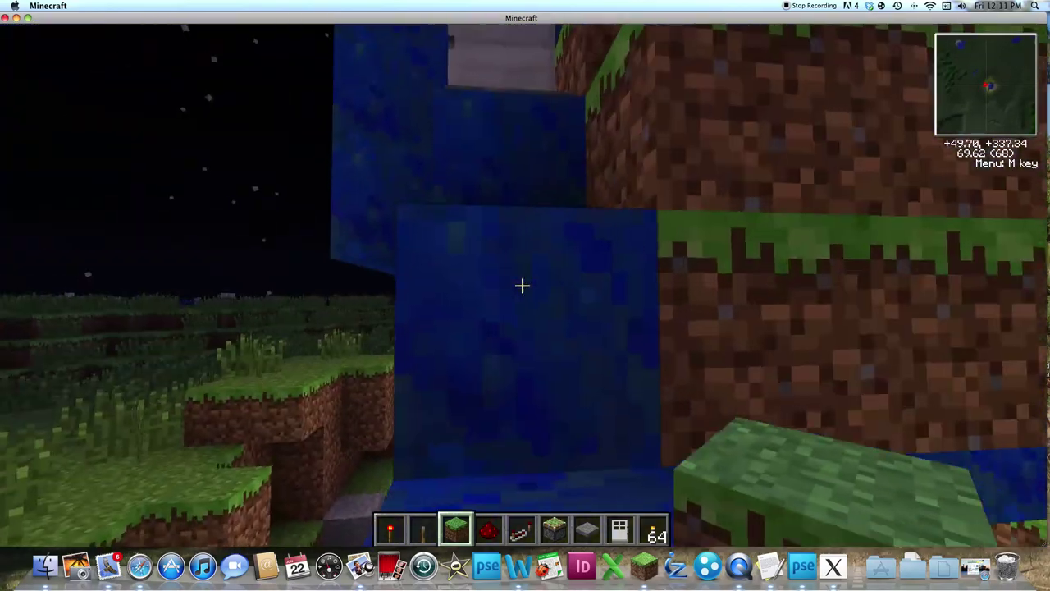
key(e)
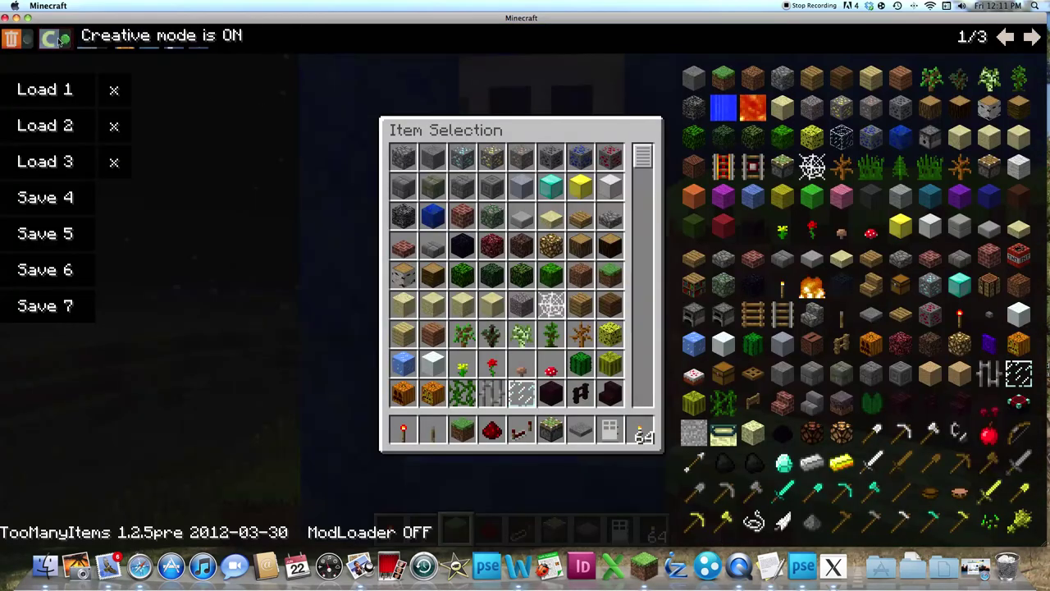
Turn creative mode off and walk through the iron door onto the sand floor
click(61, 39)
key(e)
key(w)
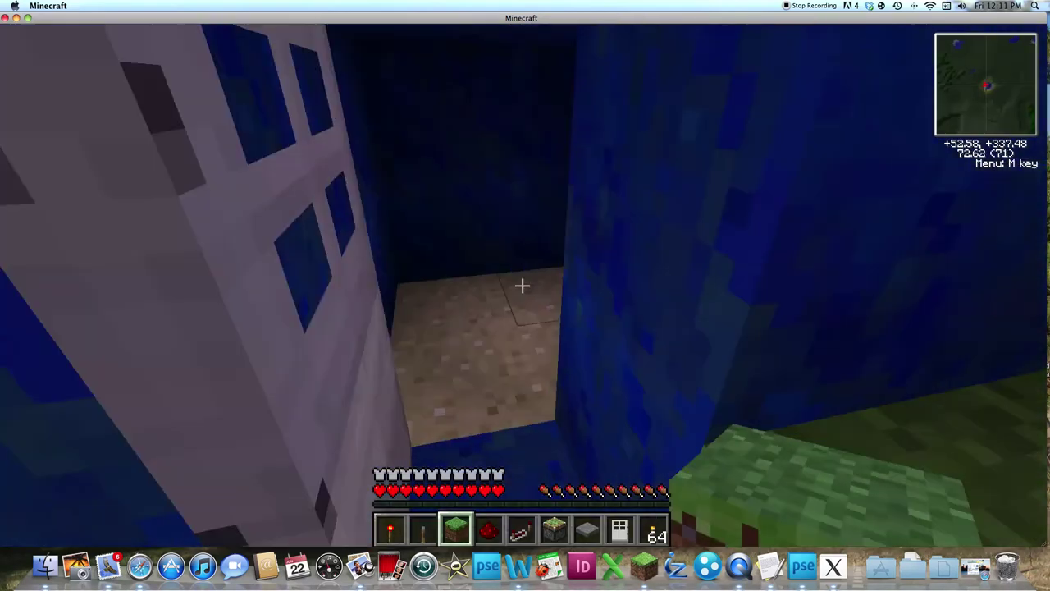
key(w)
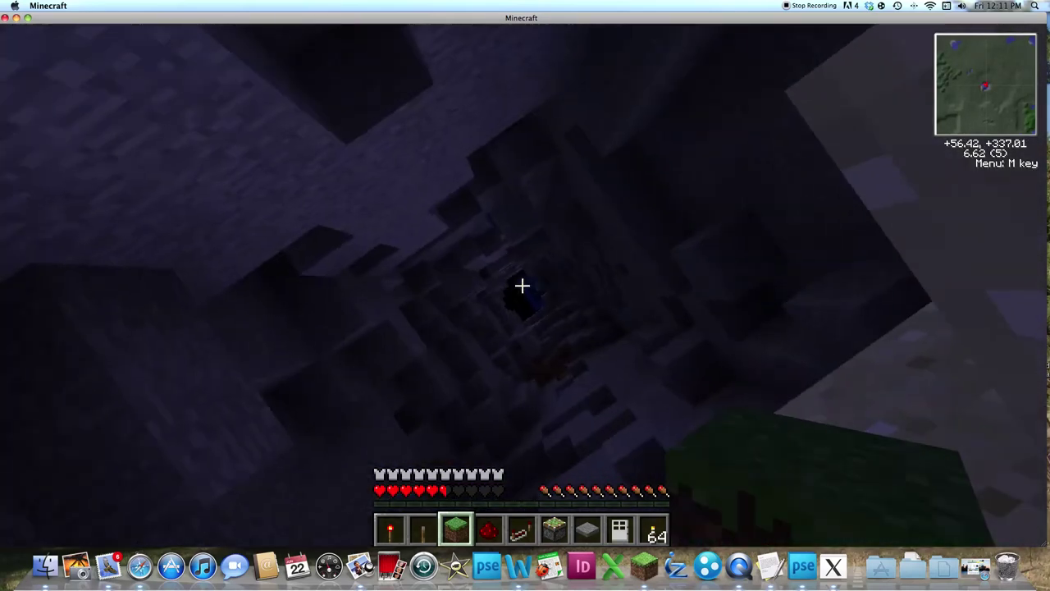
Turn creative mode back on in TooManyItems from the pit bottom
key(e)
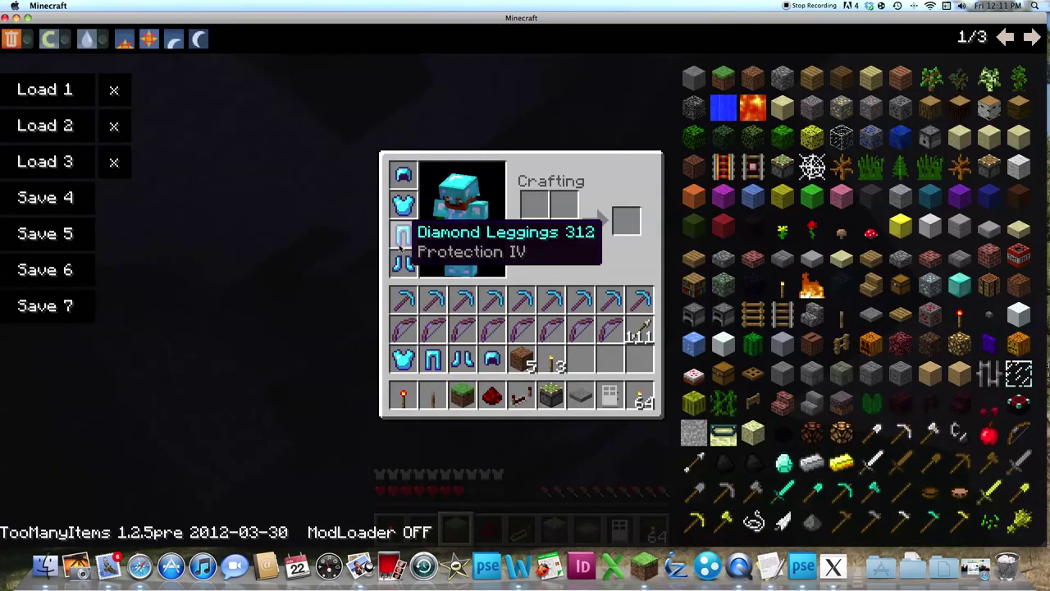
key(e)
key(e)
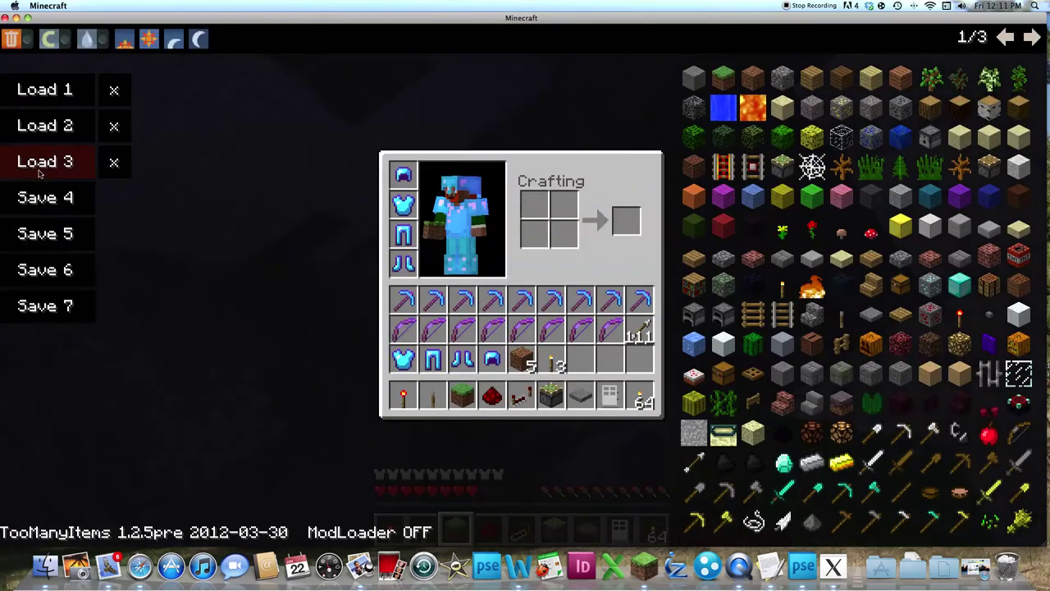
click(48, 38)
key(e)
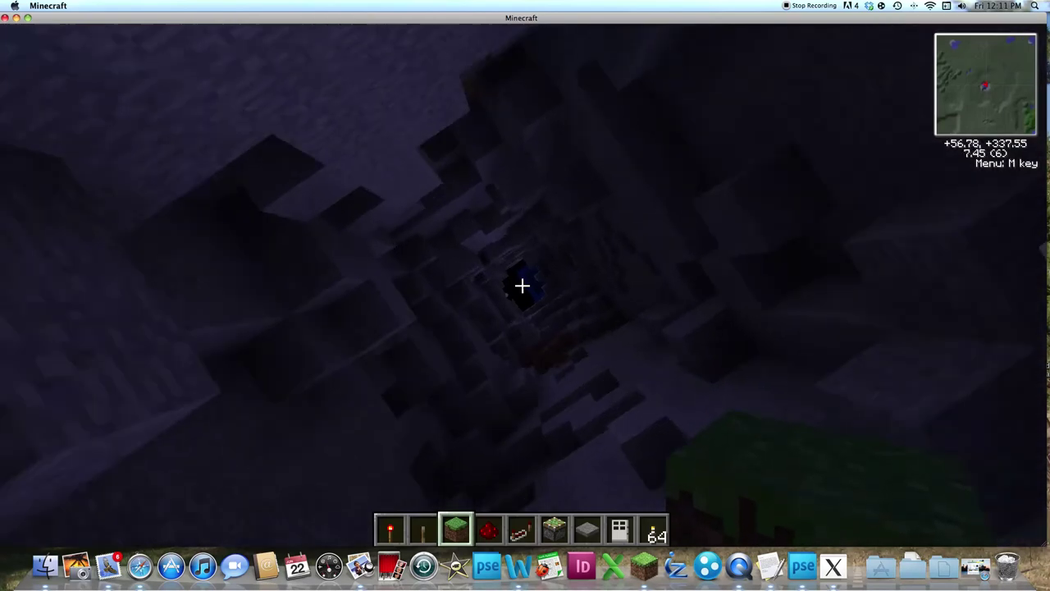
Fly up the deep pit shaft toward its opening under the night sky
key(space)
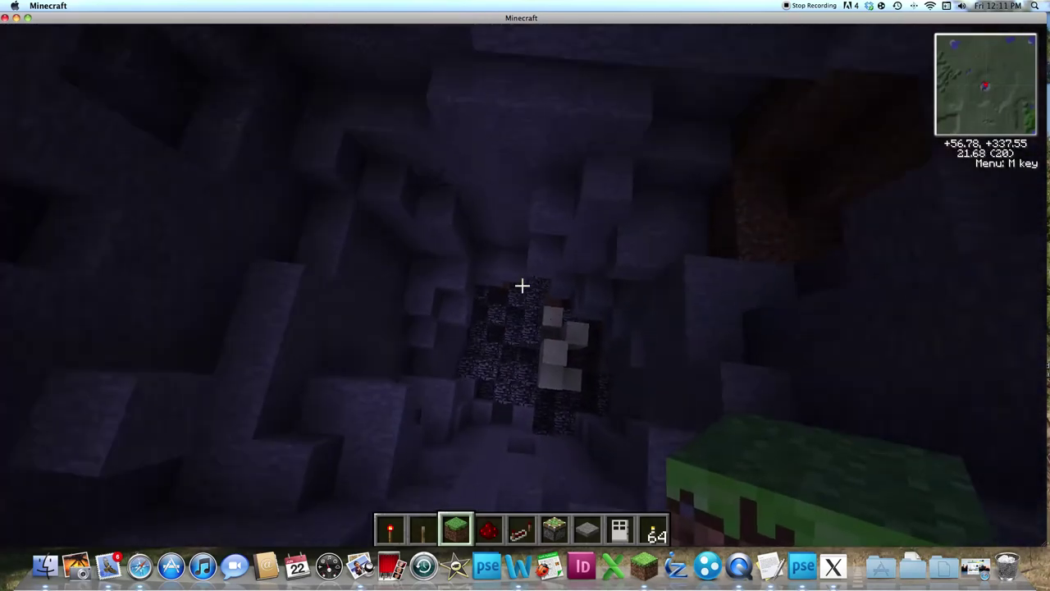
key(space)
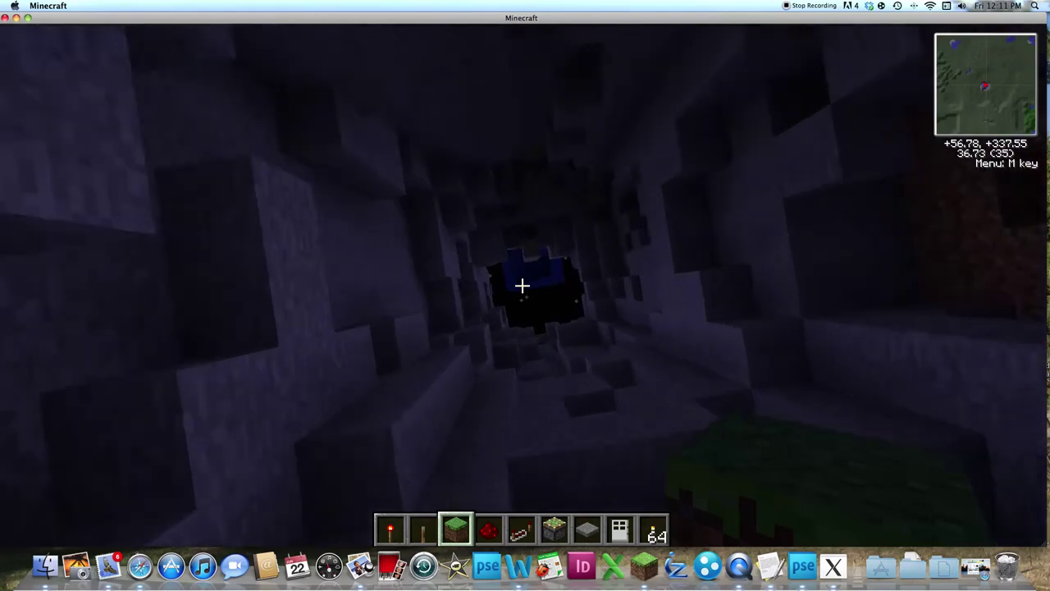
key(space)
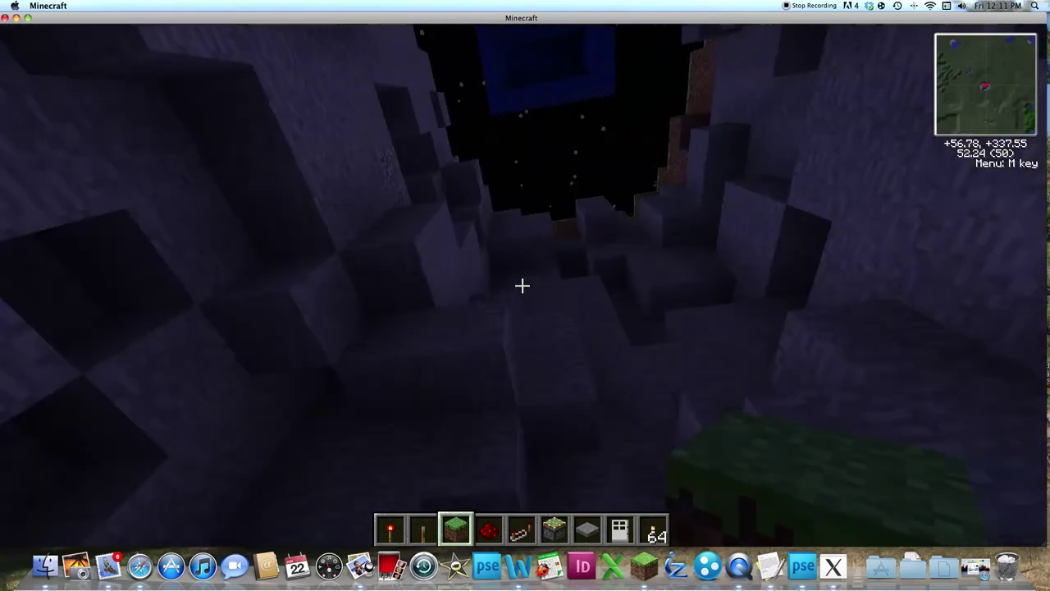
key(e)
key(e)
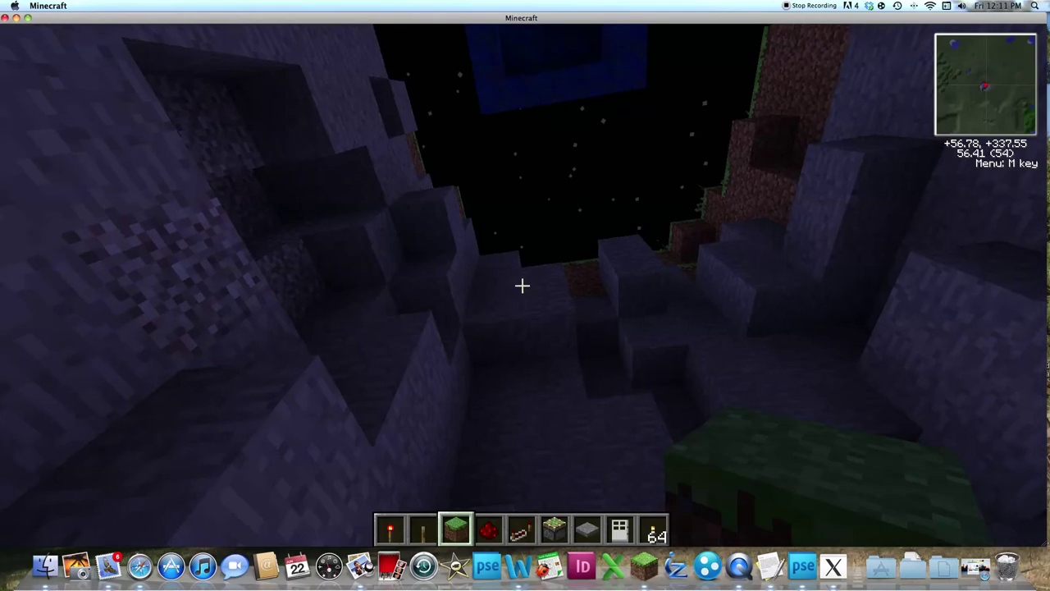